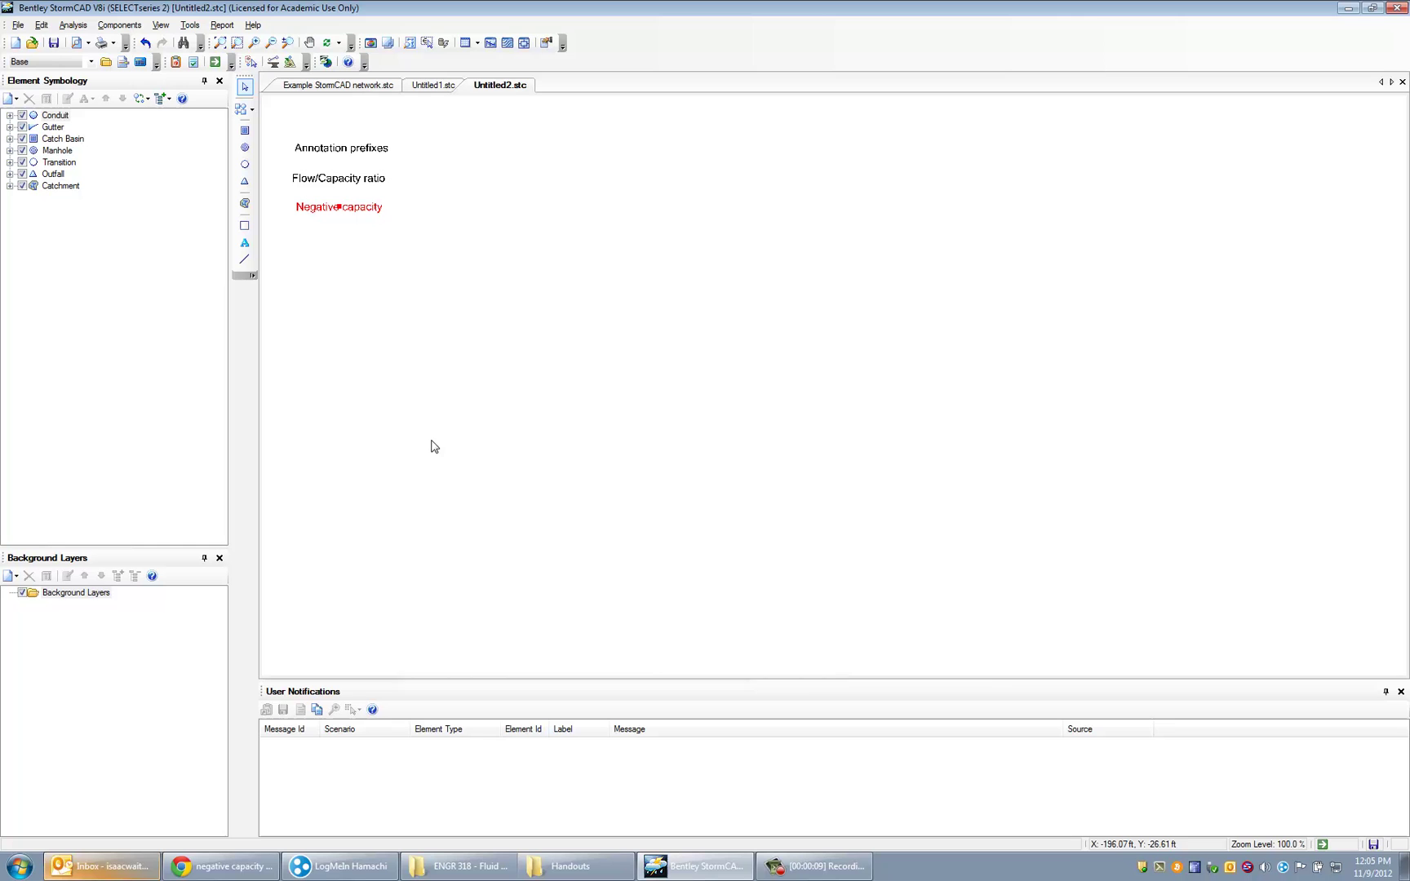
# Step: Draw a conduit run placing catch basins CB-1, CB-2 and CB-3
pyautogui.click(245, 111)
pyautogui.click(293, 110)
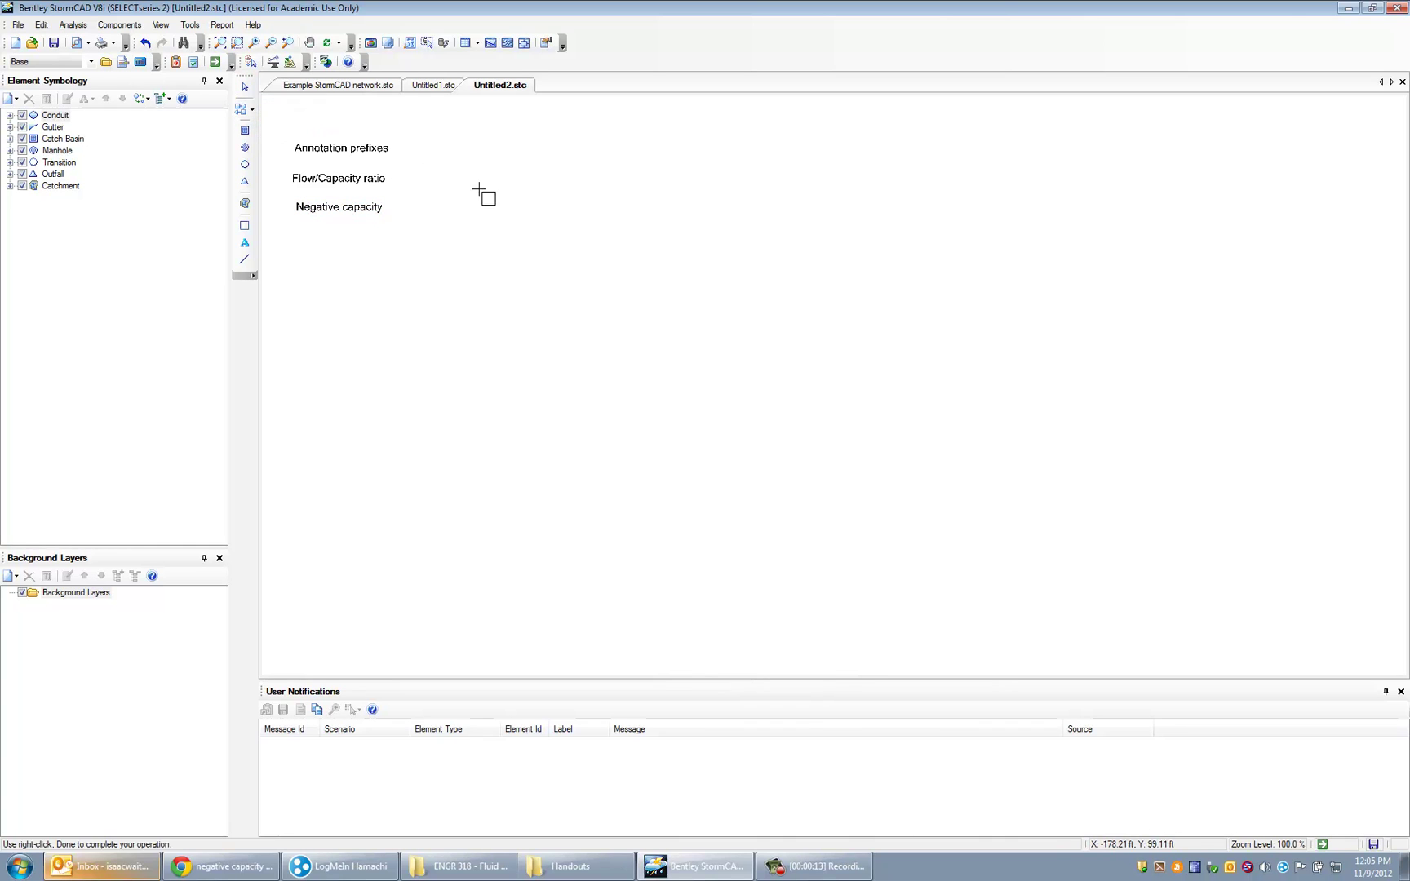
pyautogui.click(526, 231)
pyautogui.click(697, 257)
pyautogui.click(882, 279)
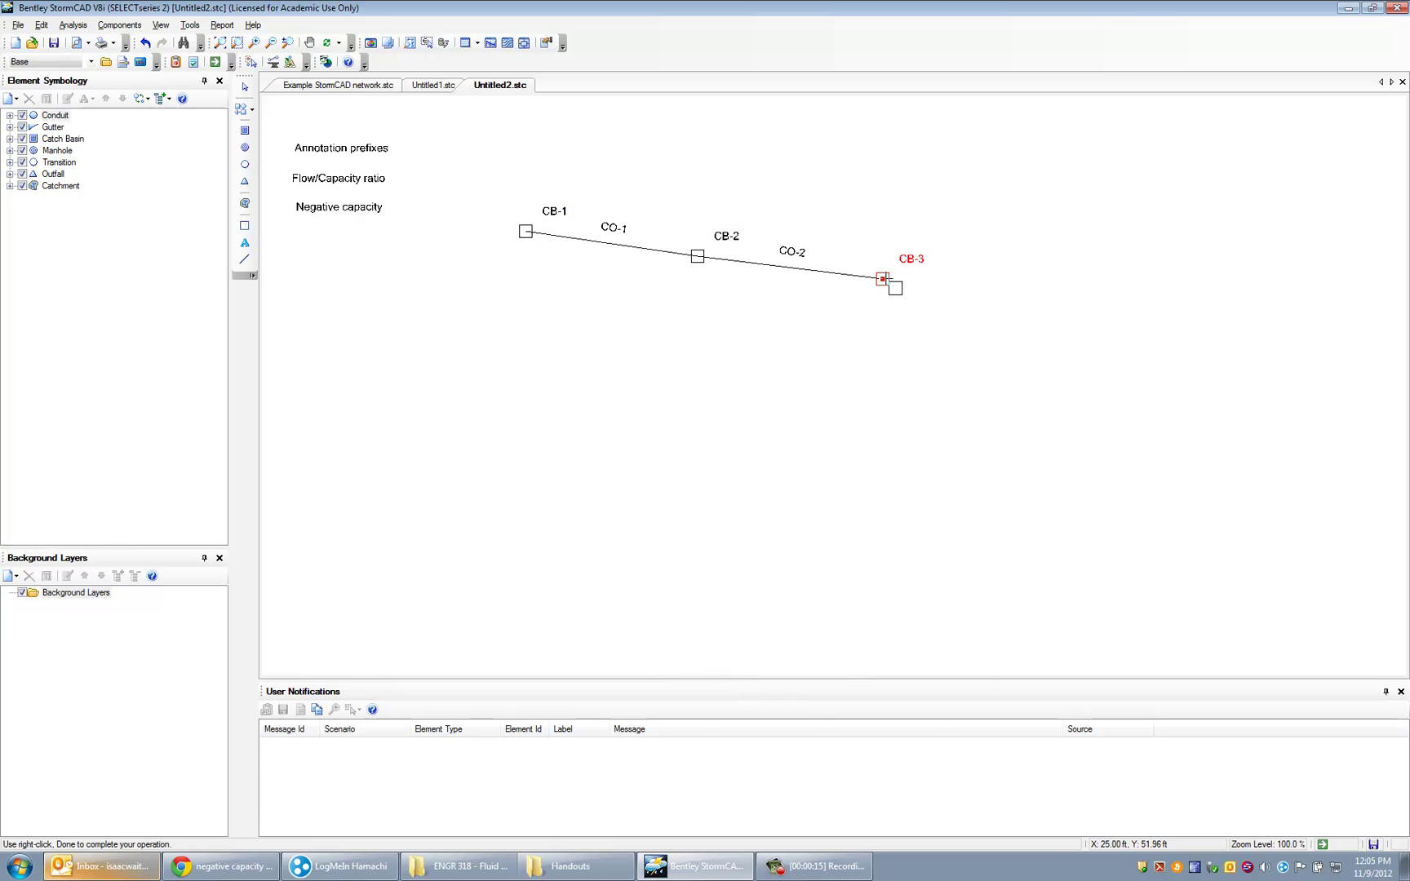
# Step: End the run with outfall OF-1 at its downstream end
pyautogui.rightClick(1027, 300)
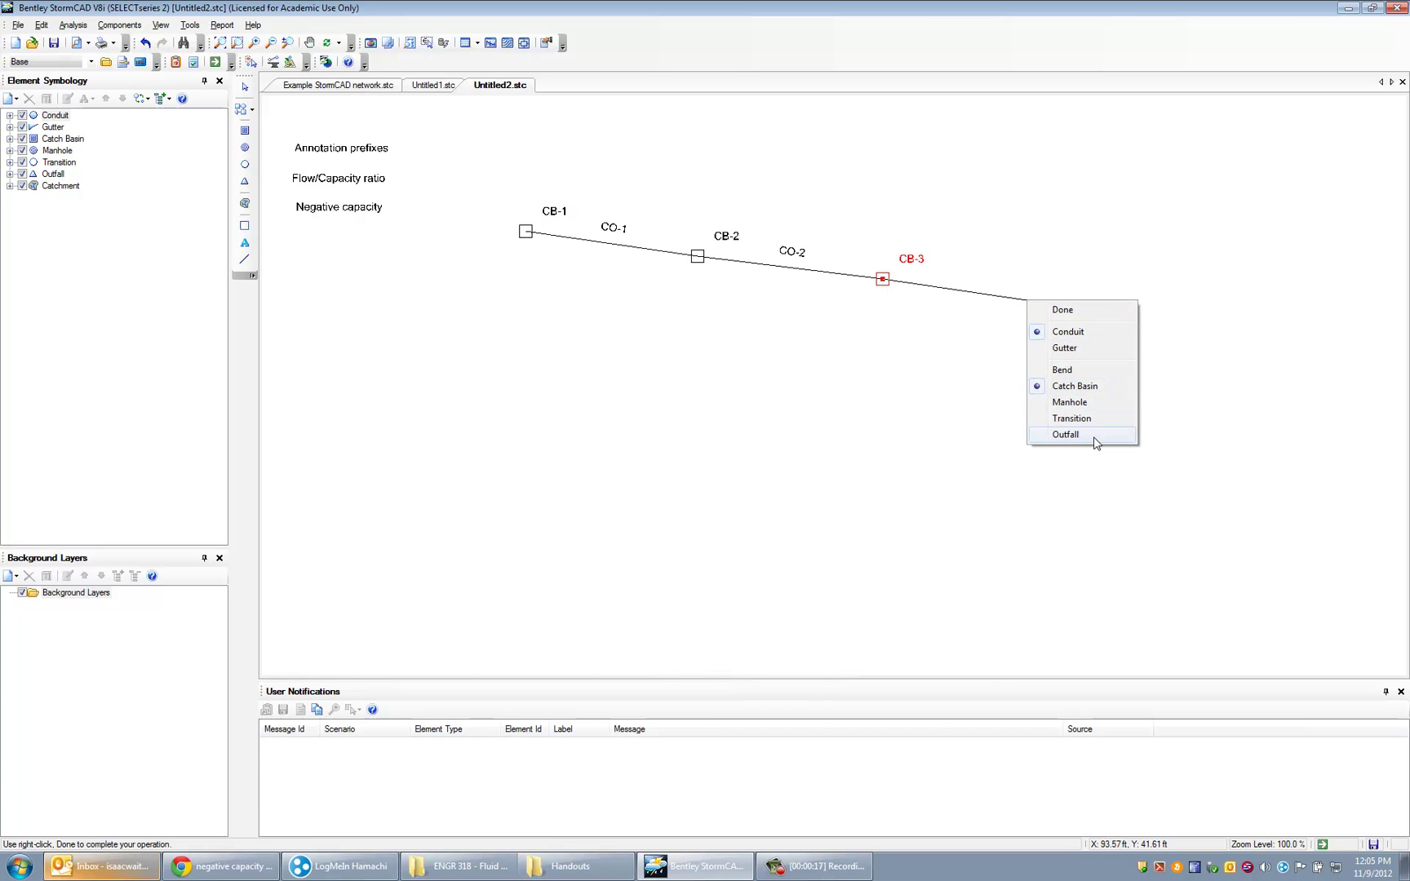
pyautogui.click(1065, 434)
pyautogui.click(1021, 303)
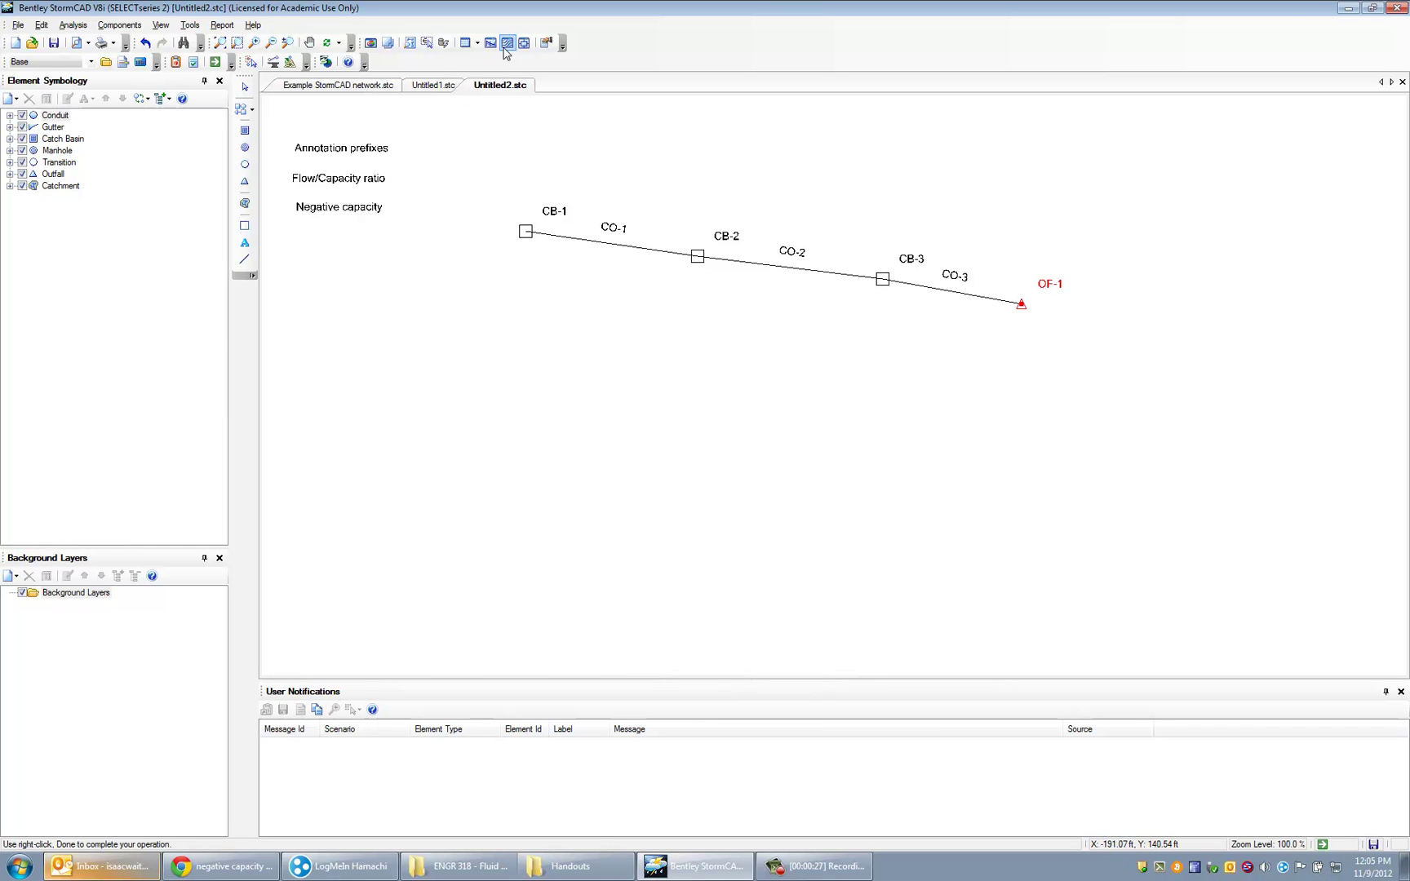
# Step: Enter invert elevations 100, 99 and 98 ft for CB-1, CB-2 and CB-3 in the Catch Basin FlexTable
pyautogui.click(478, 44)
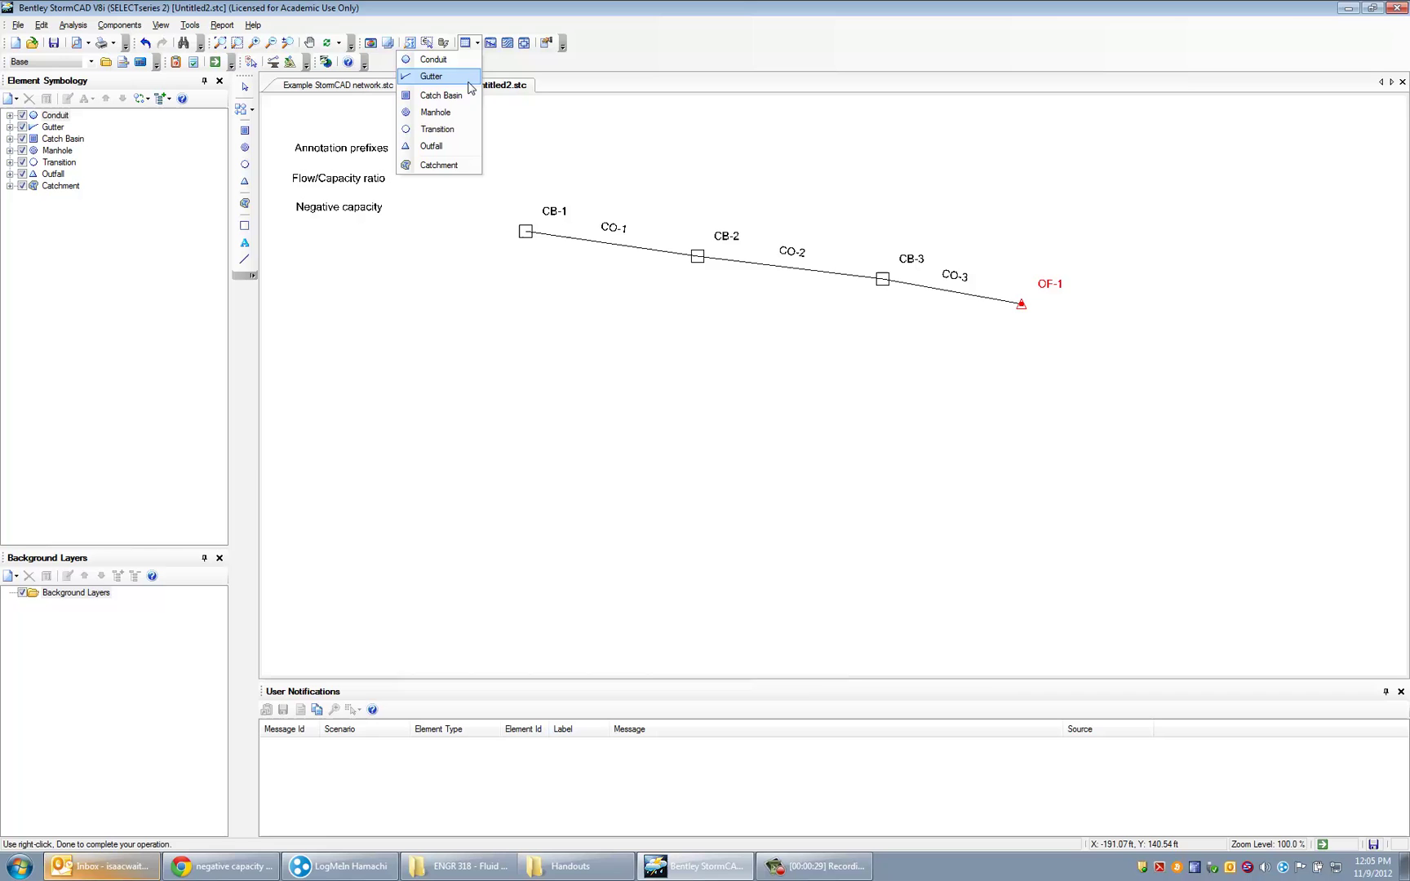
pyautogui.click(457, 95)
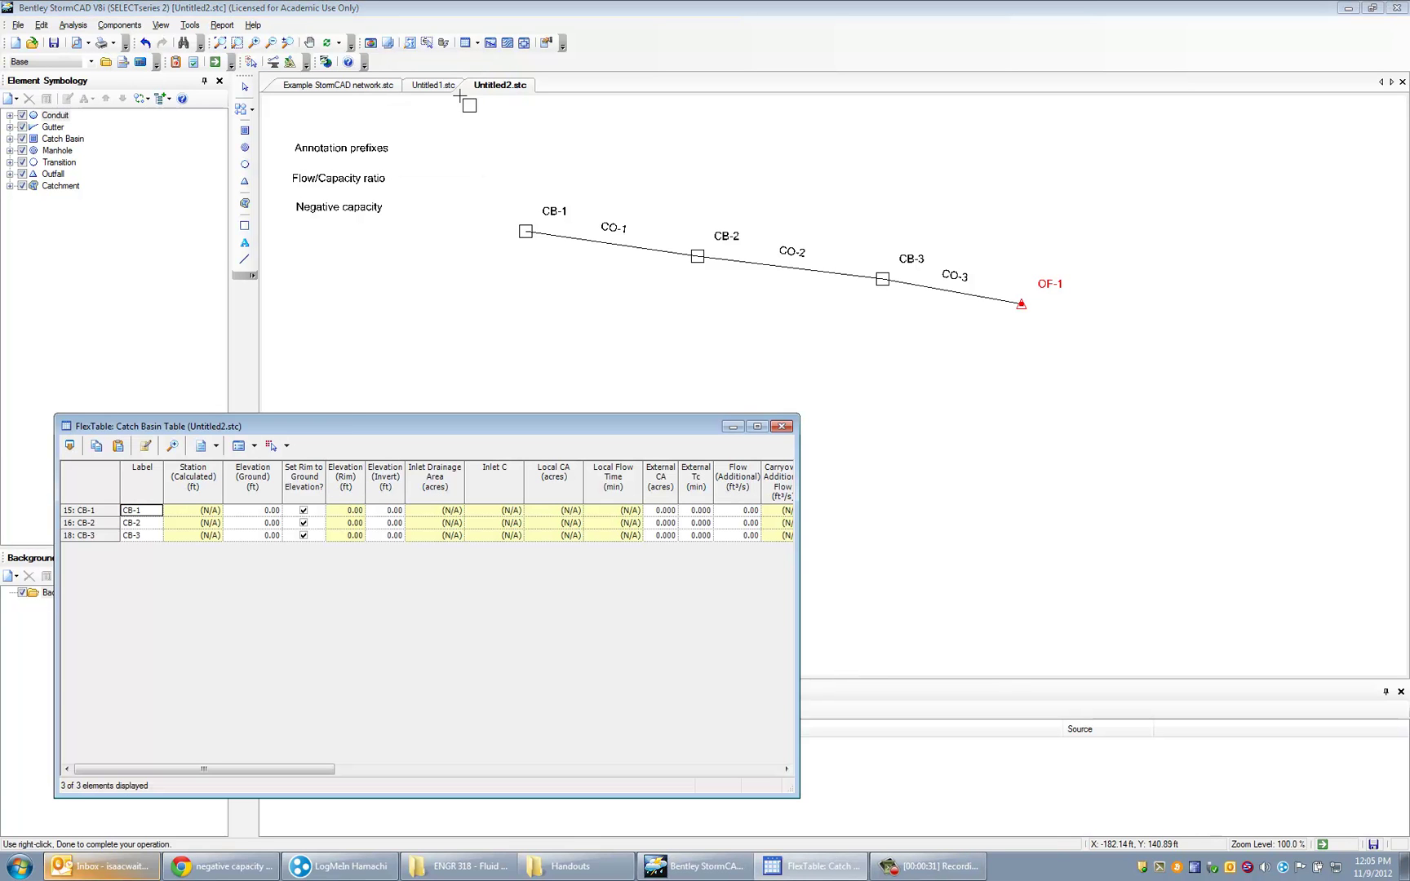
pyautogui.click(377, 511)
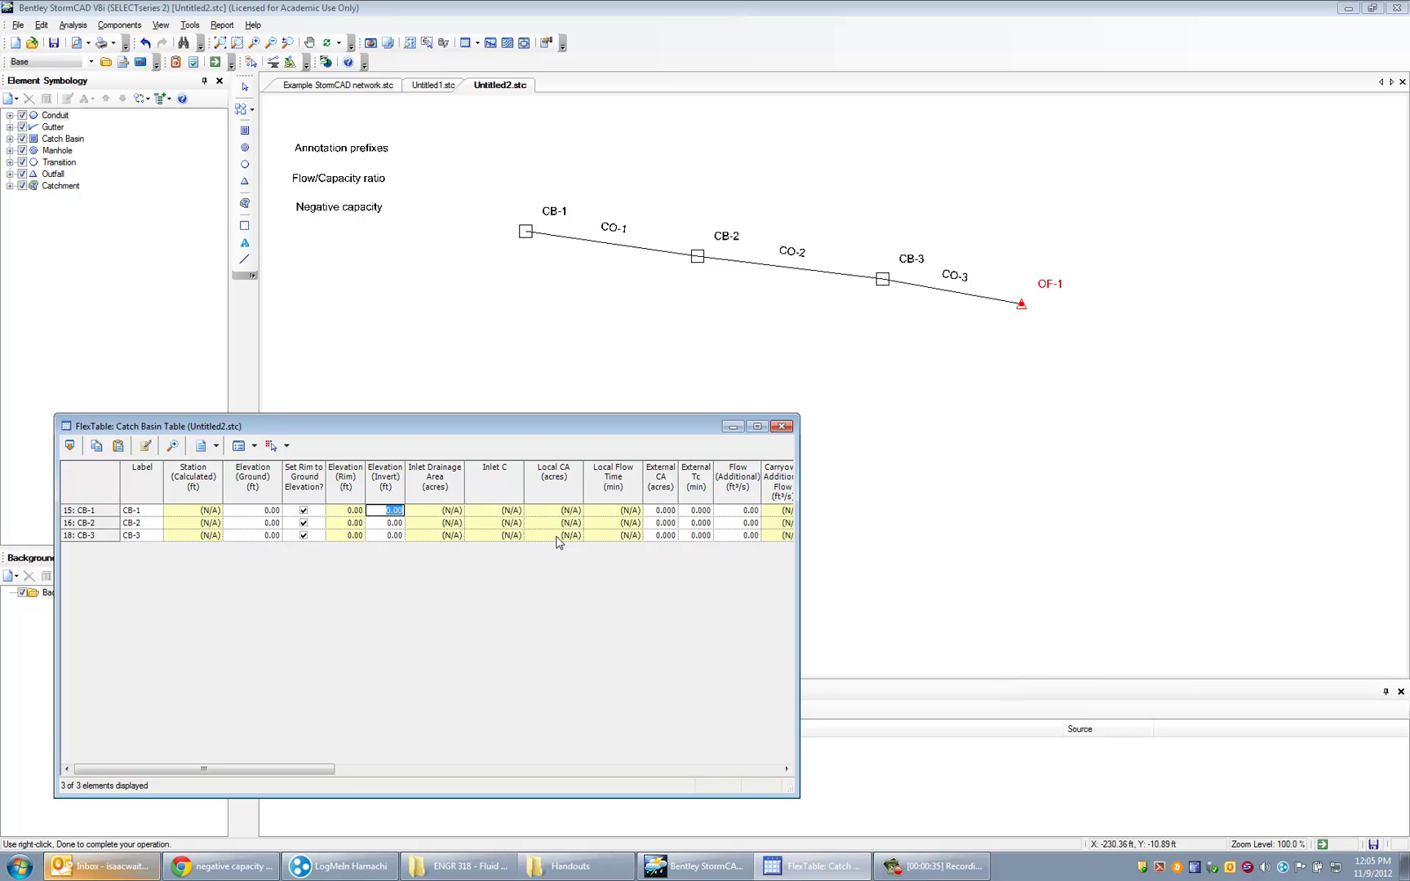
pyautogui.write('100')
pyautogui.press('Return')
pyautogui.write('99')
pyautogui.press('Return')
pyautogui.write('98')
pyautogui.press('Return')
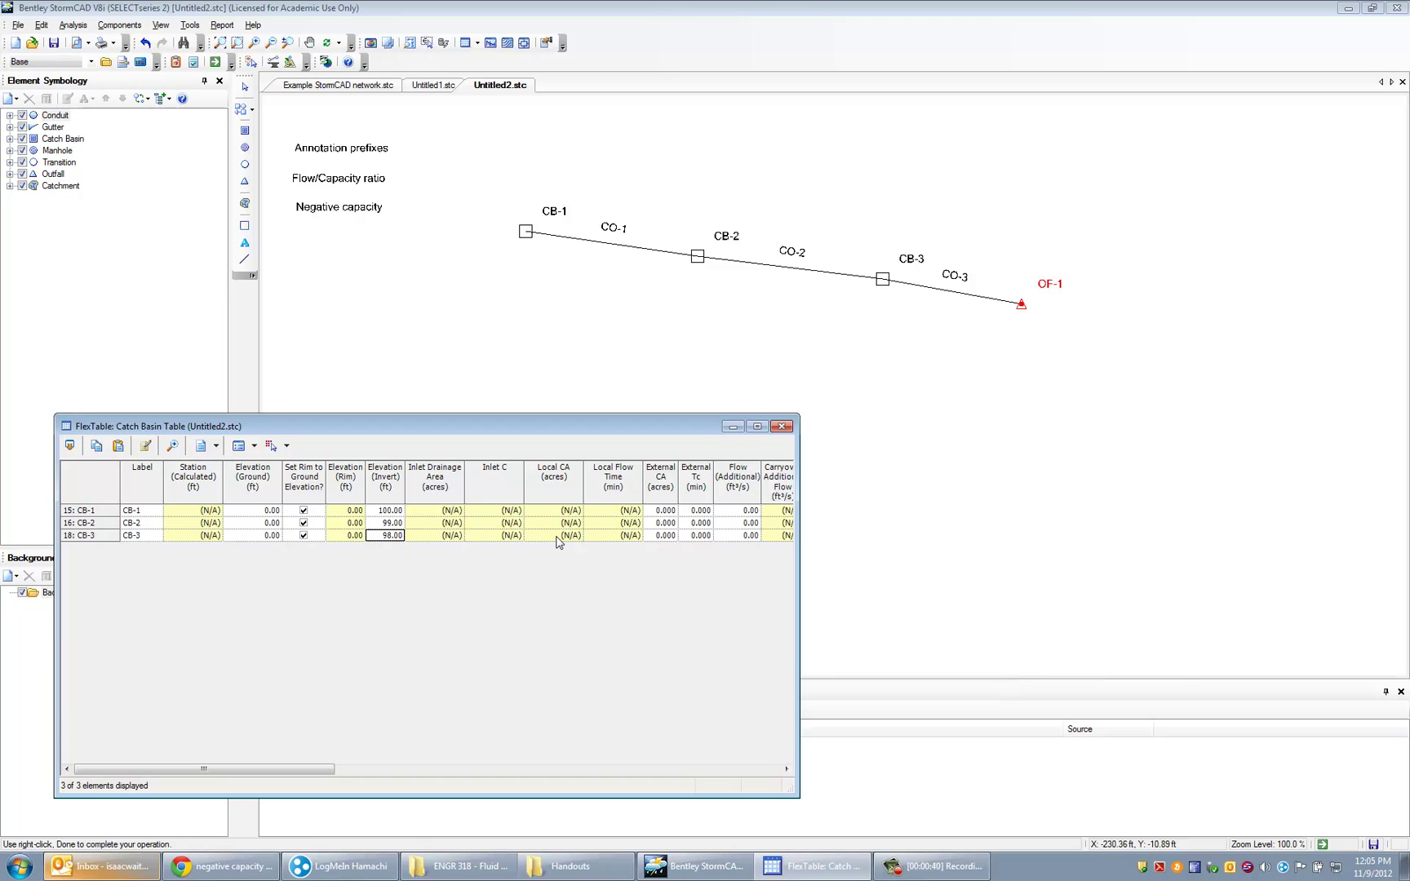
pyautogui.click(782, 426)
# Step: Enter an invert elevation of 96 ft for OF-1 in the Outfall FlexTable
pyautogui.click(478, 43)
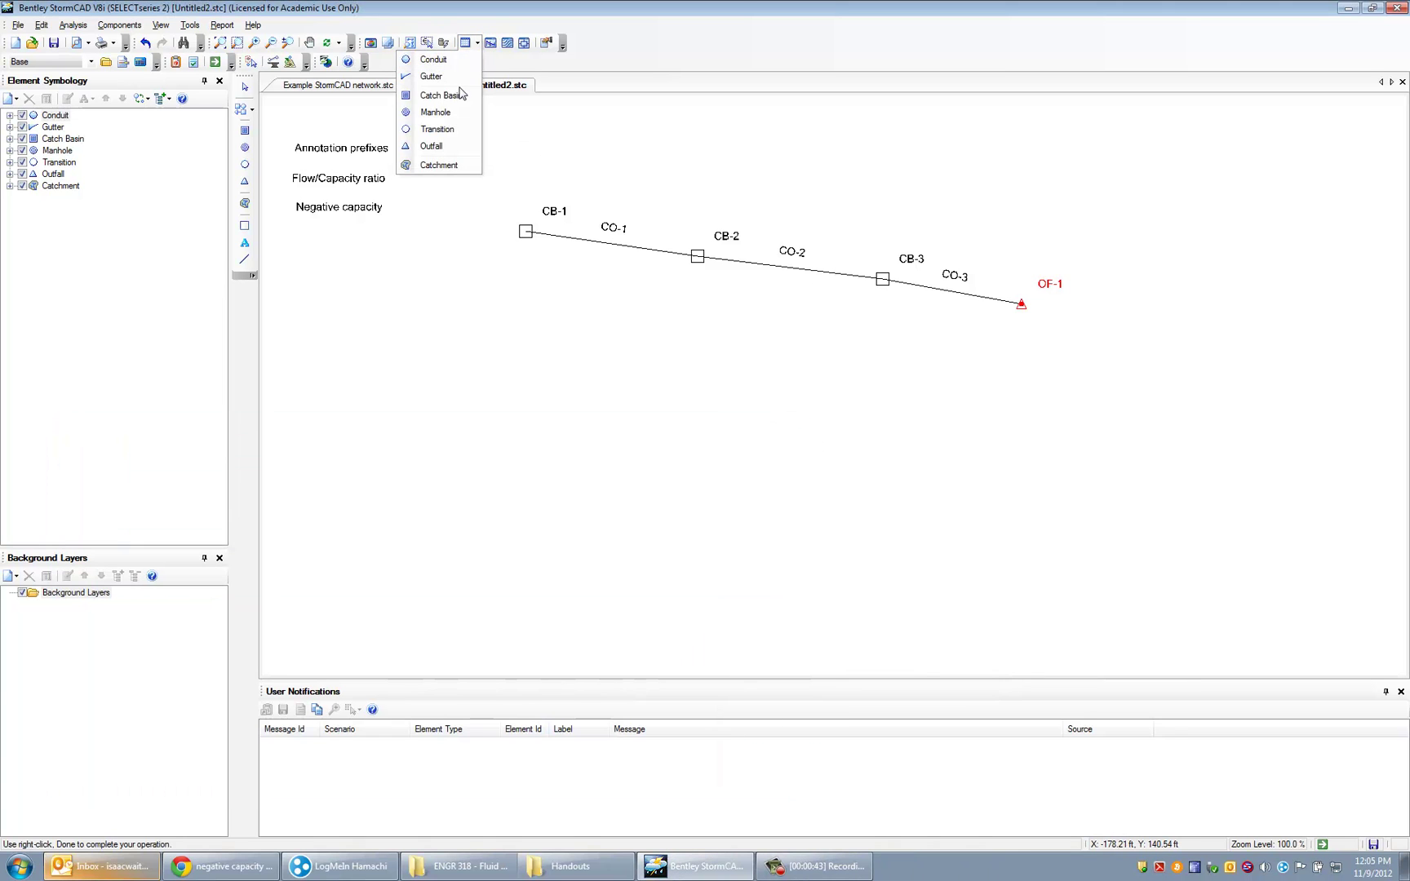
pyautogui.click(448, 150)
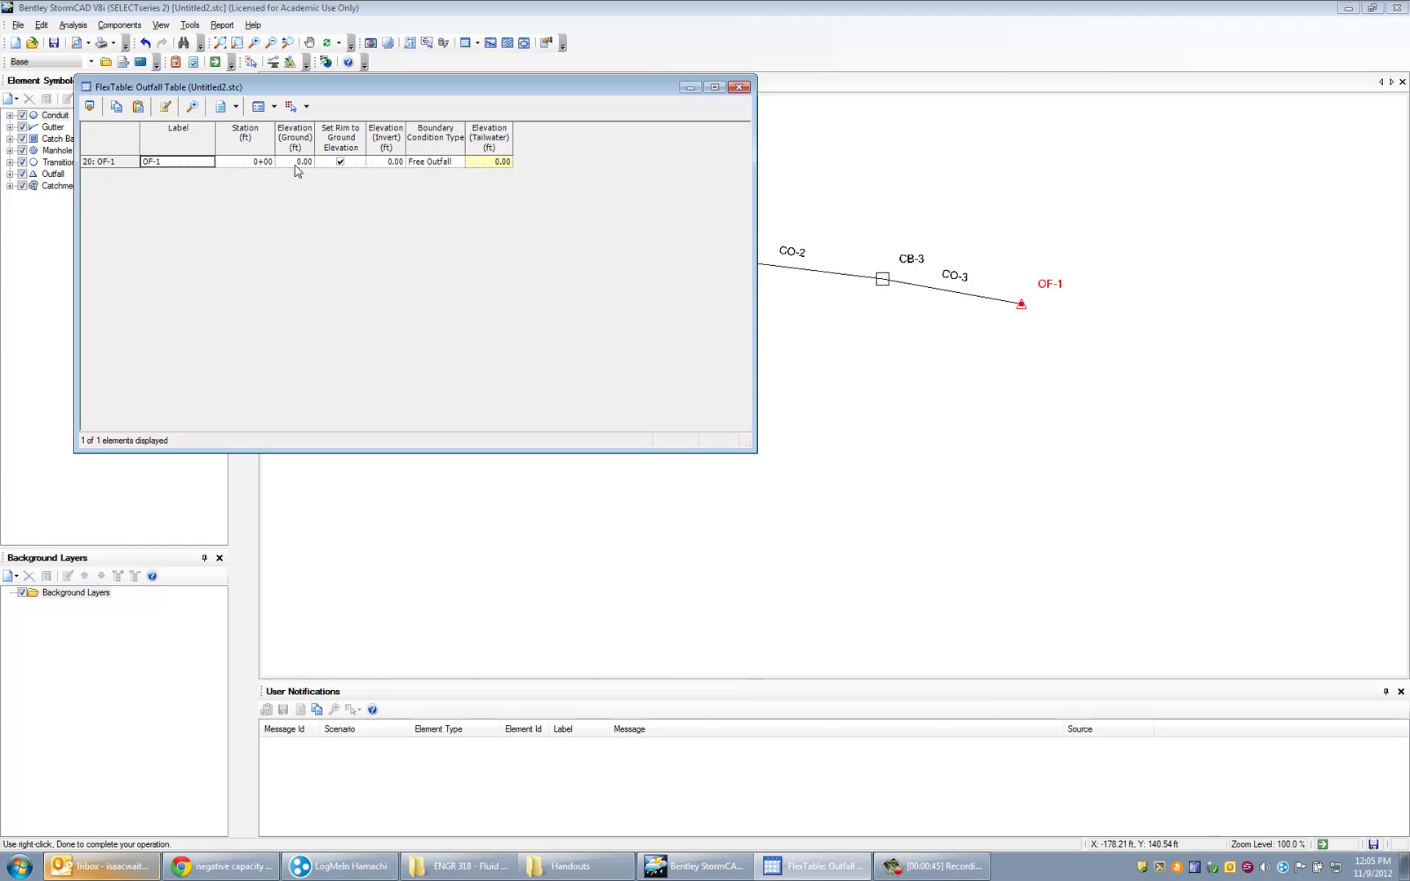
pyautogui.click(392, 163)
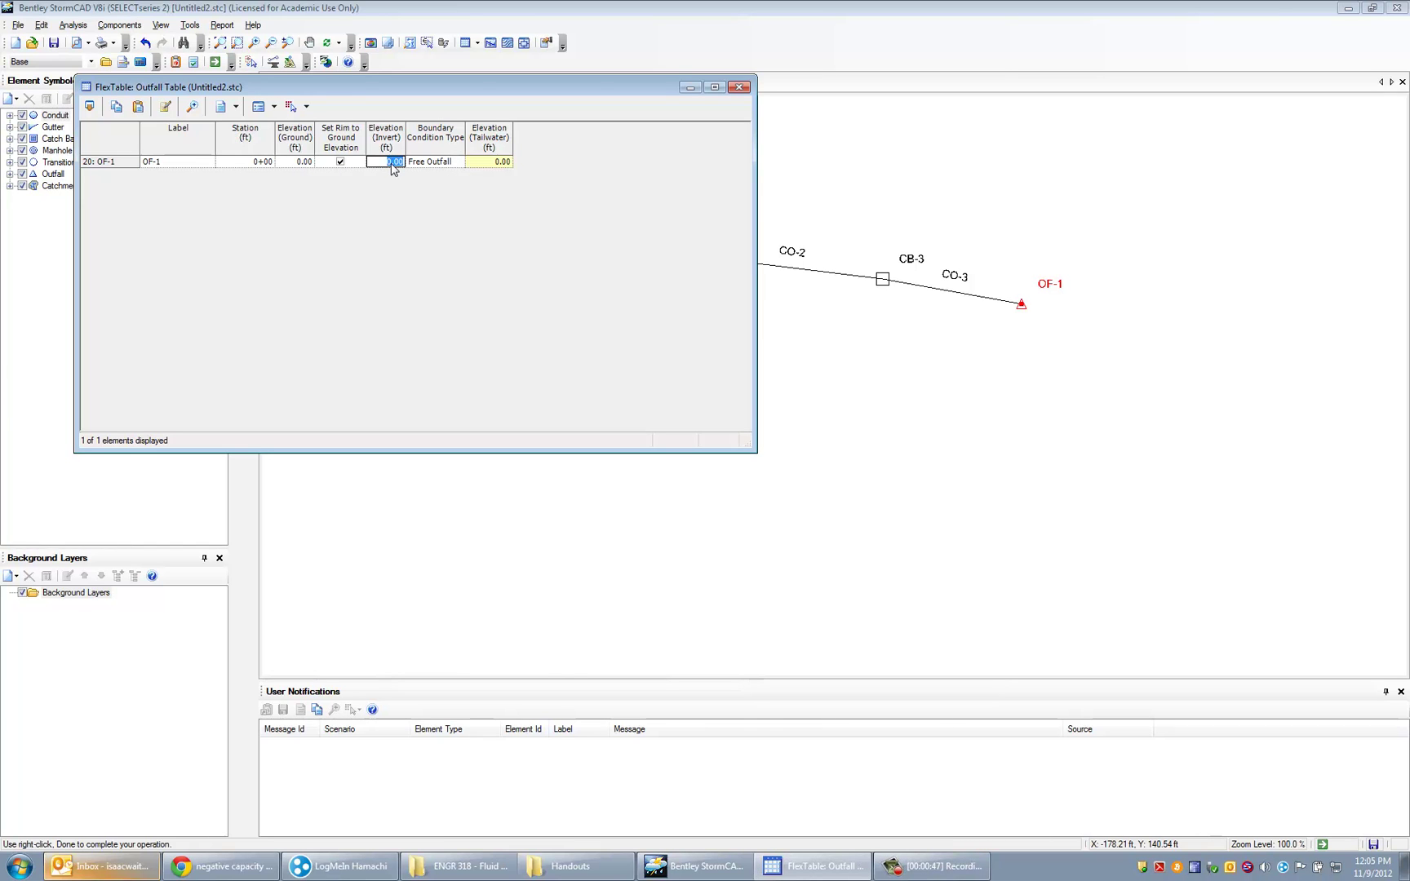
pyautogui.write('96')
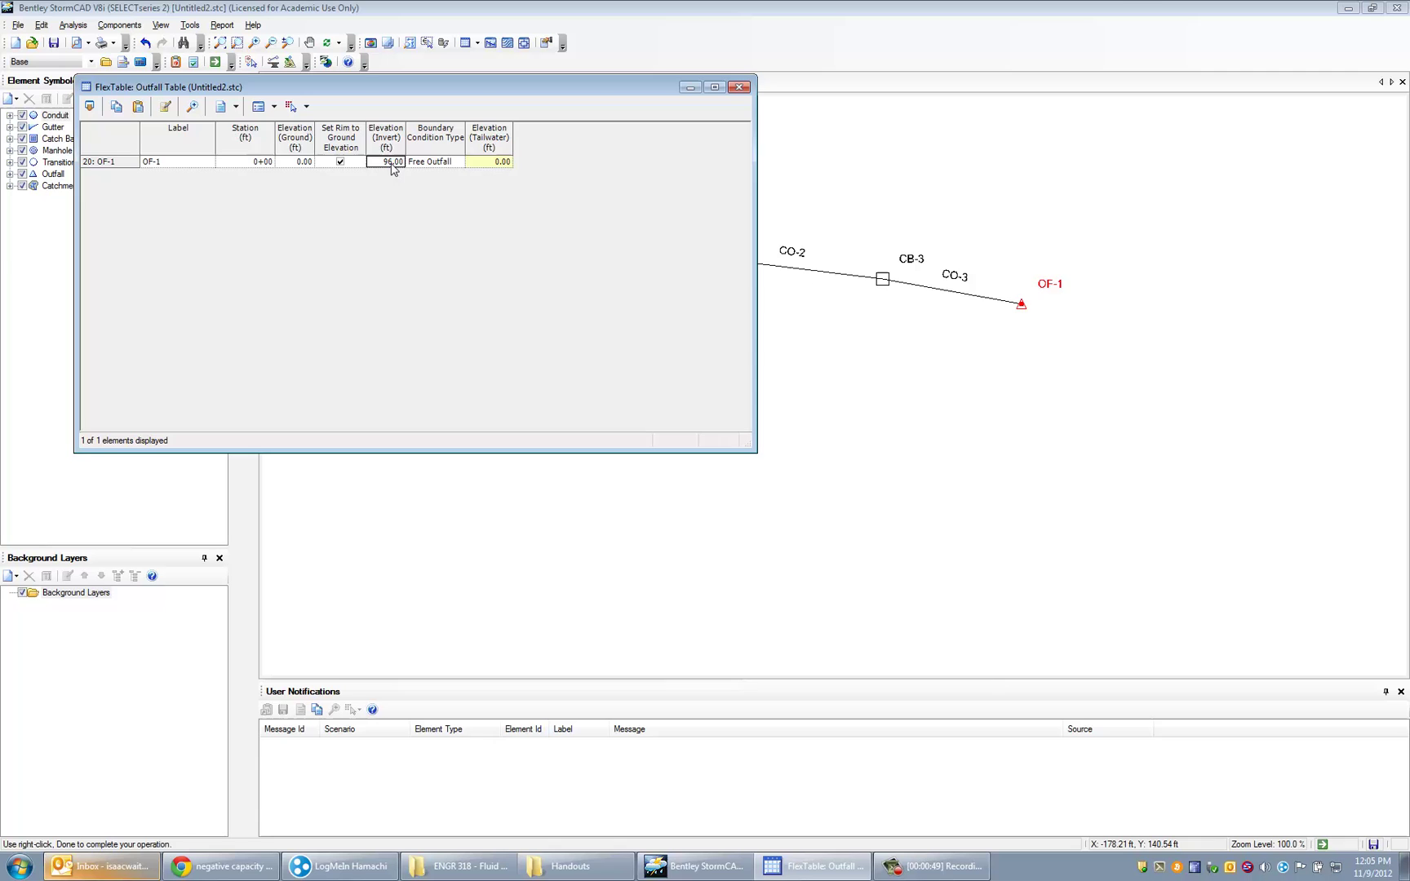
# Step: Give CB-1, CB-2 and CB-3 External CA values of 0.5, 0.6 and 0.7
pyautogui.click(739, 87)
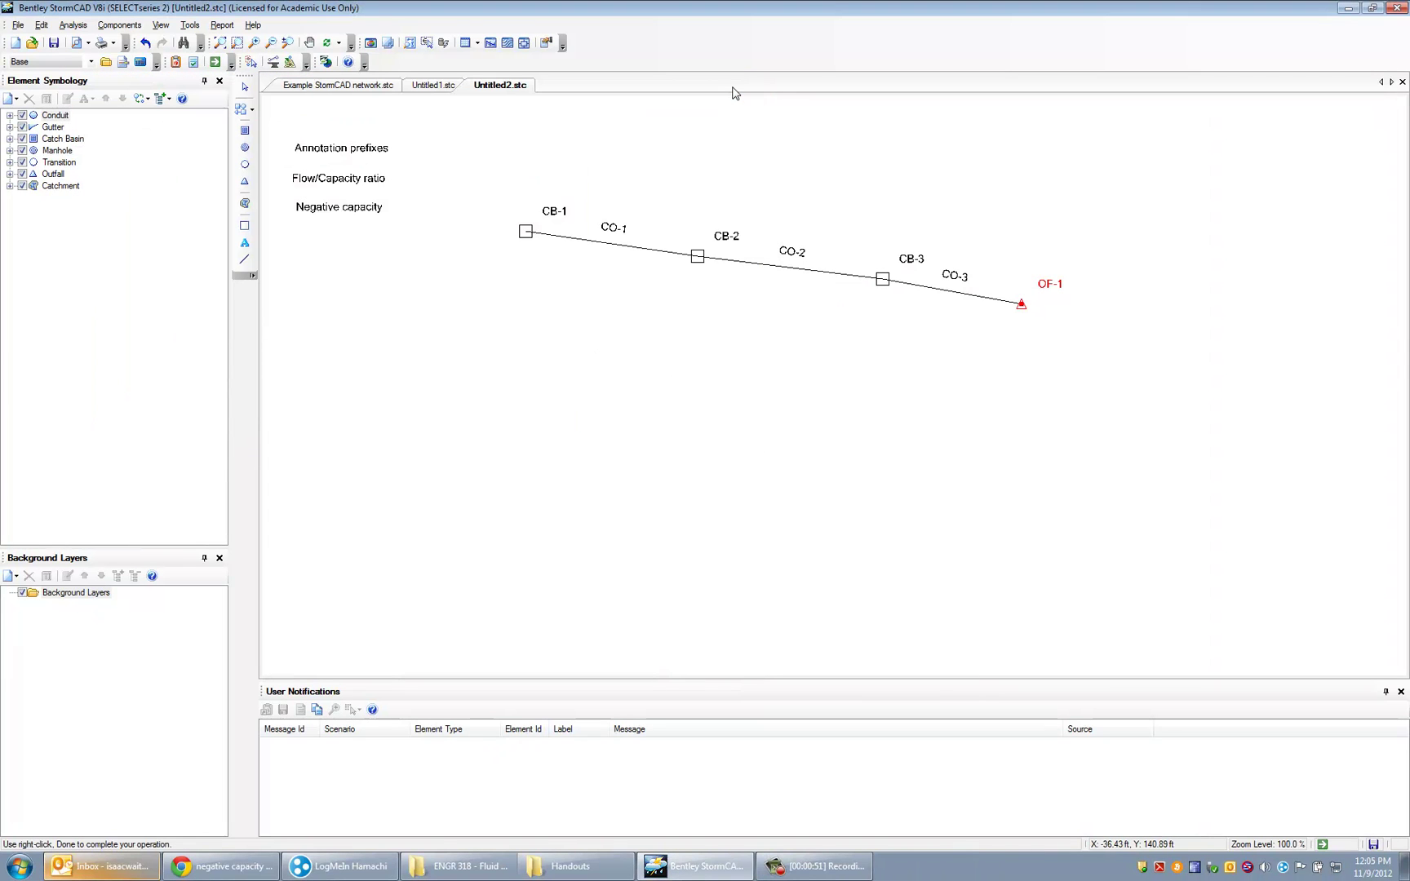
pyautogui.click(477, 42)
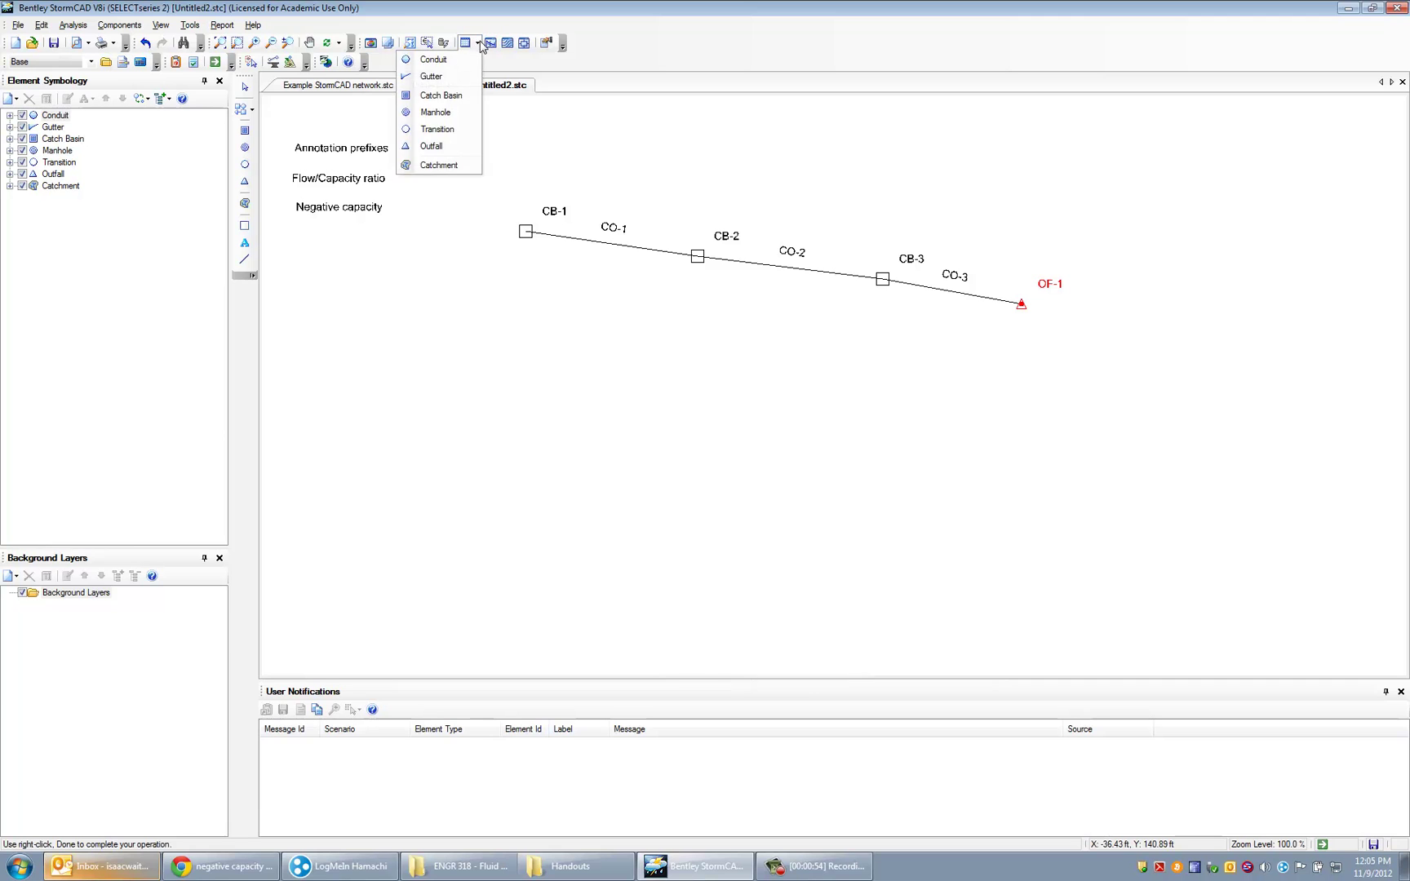
pyautogui.click(440, 95)
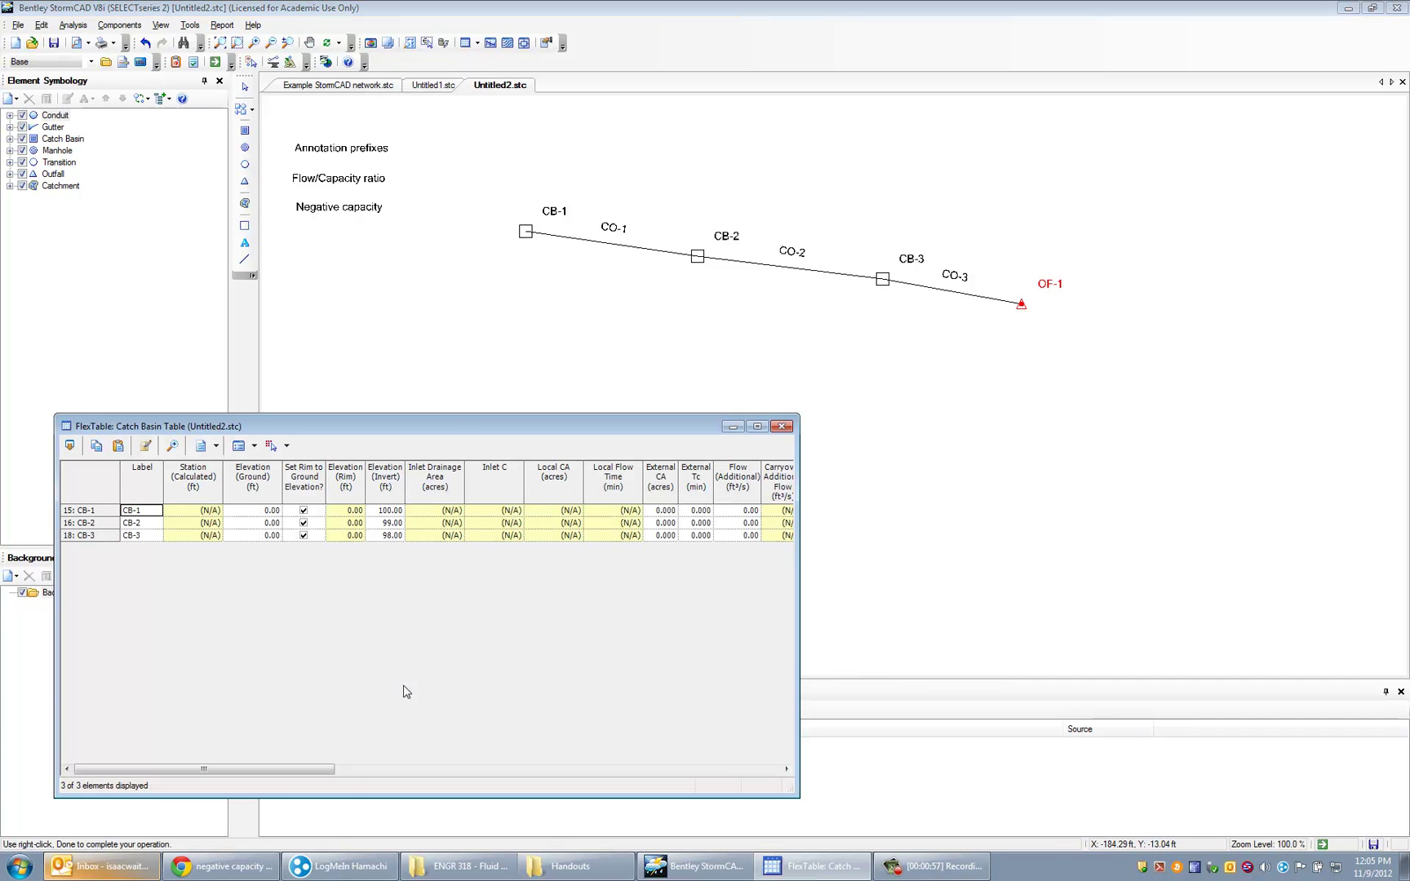
pyautogui.moveTo(277, 769); pyautogui.dragTo(330, 770)
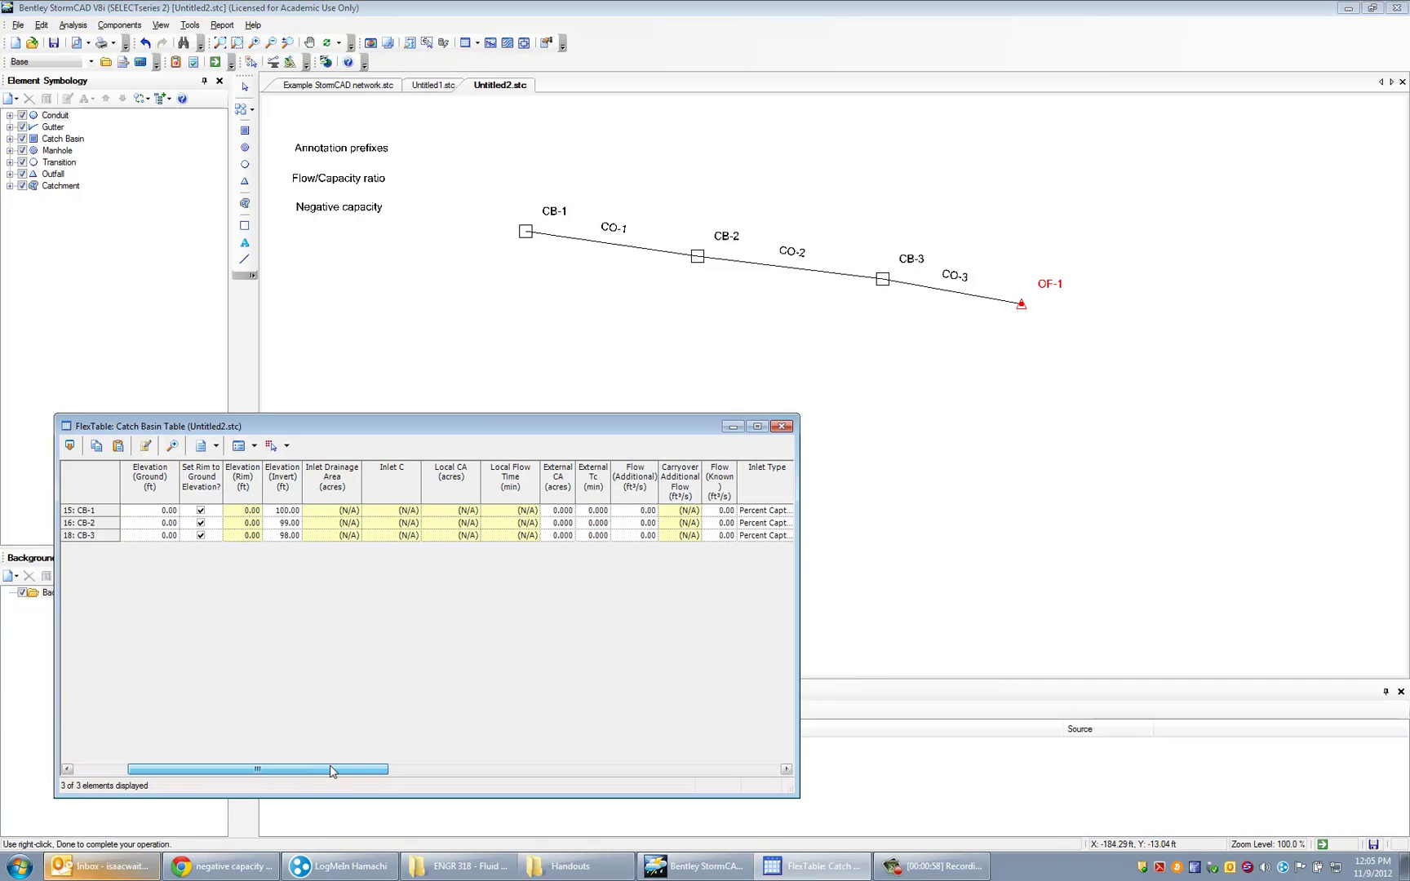
pyautogui.click(564, 510)
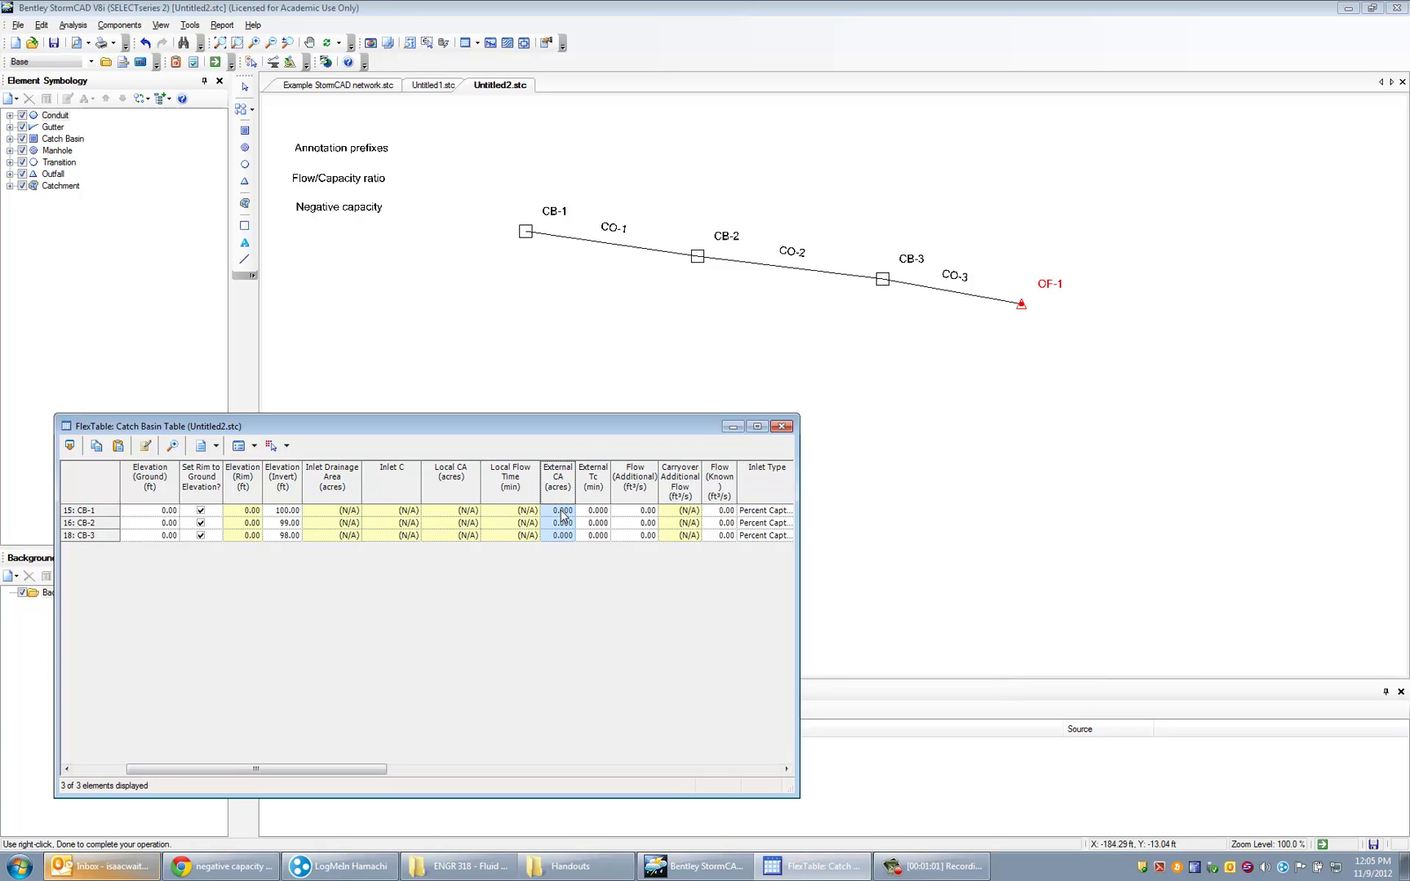
pyautogui.click(563, 511)
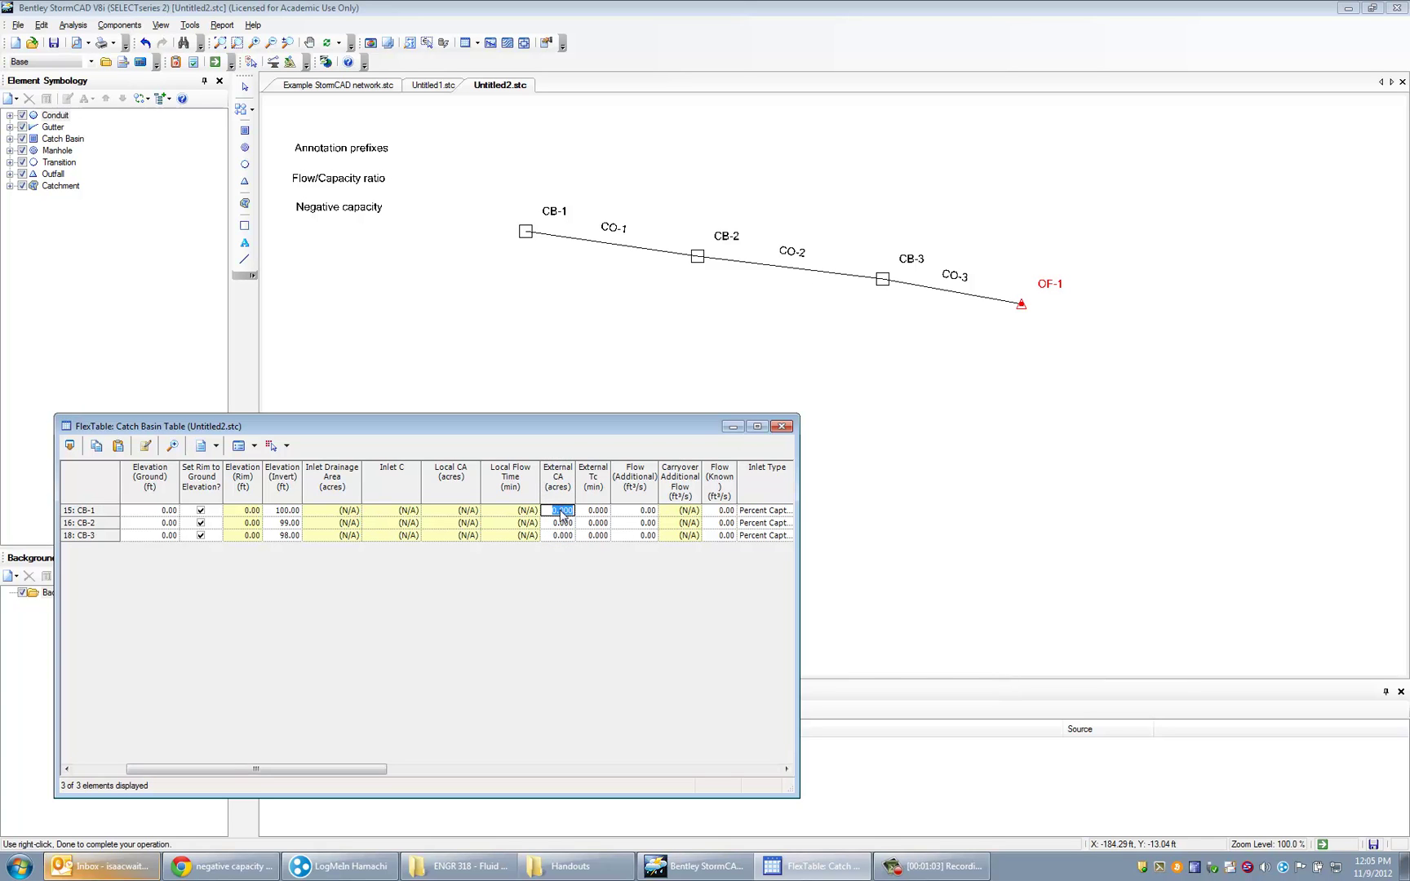
pyautogui.write('.5')
pyautogui.press('Return')
pyautogui.write('.6')
pyautogui.press('Return')
pyautogui.write('.7')
pyautogui.press('Return')
# Step: Set External Tc to 10, 15 and 20 minutes for the three catch basins
pyautogui.write('10')
pyautogui.press('Return')
pyautogui.write('15')
pyautogui.press('Return')
pyautogui.write('20')
pyautogui.press('Return')
# Step: Enter additional flows of 1.5, 2 and 1.25 ft³/s for CB-1 to CB-3
pyautogui.click(626, 511)
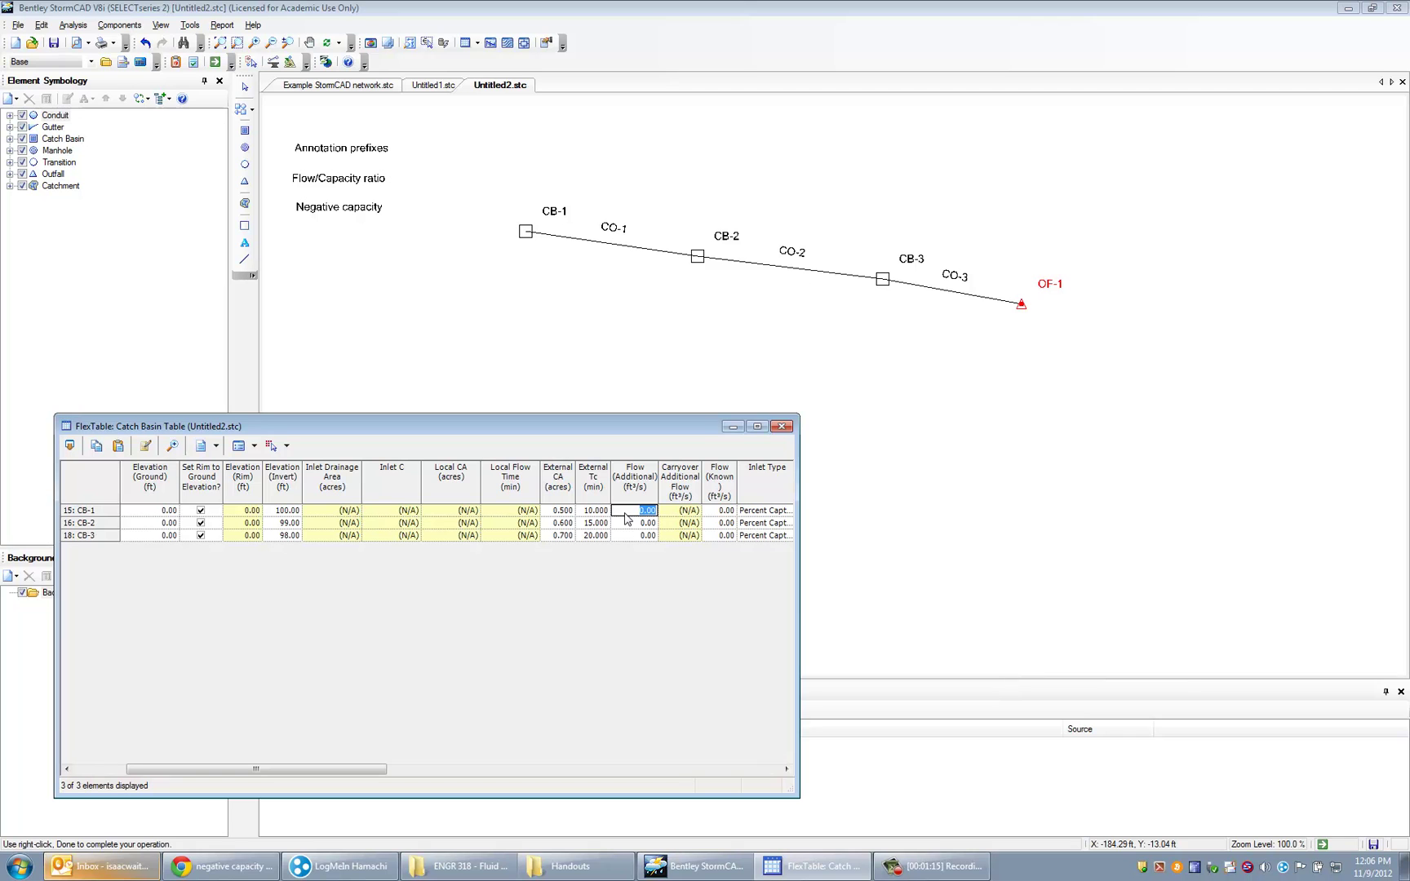
pyautogui.write('1.5')
pyautogui.press('Return')
pyautogui.write('2')
pyautogui.press('Return')
pyautogui.write('1.25')
# Step: Create a new Hydro-35 storm event in the storm data editor
pyautogui.click(112, 26)
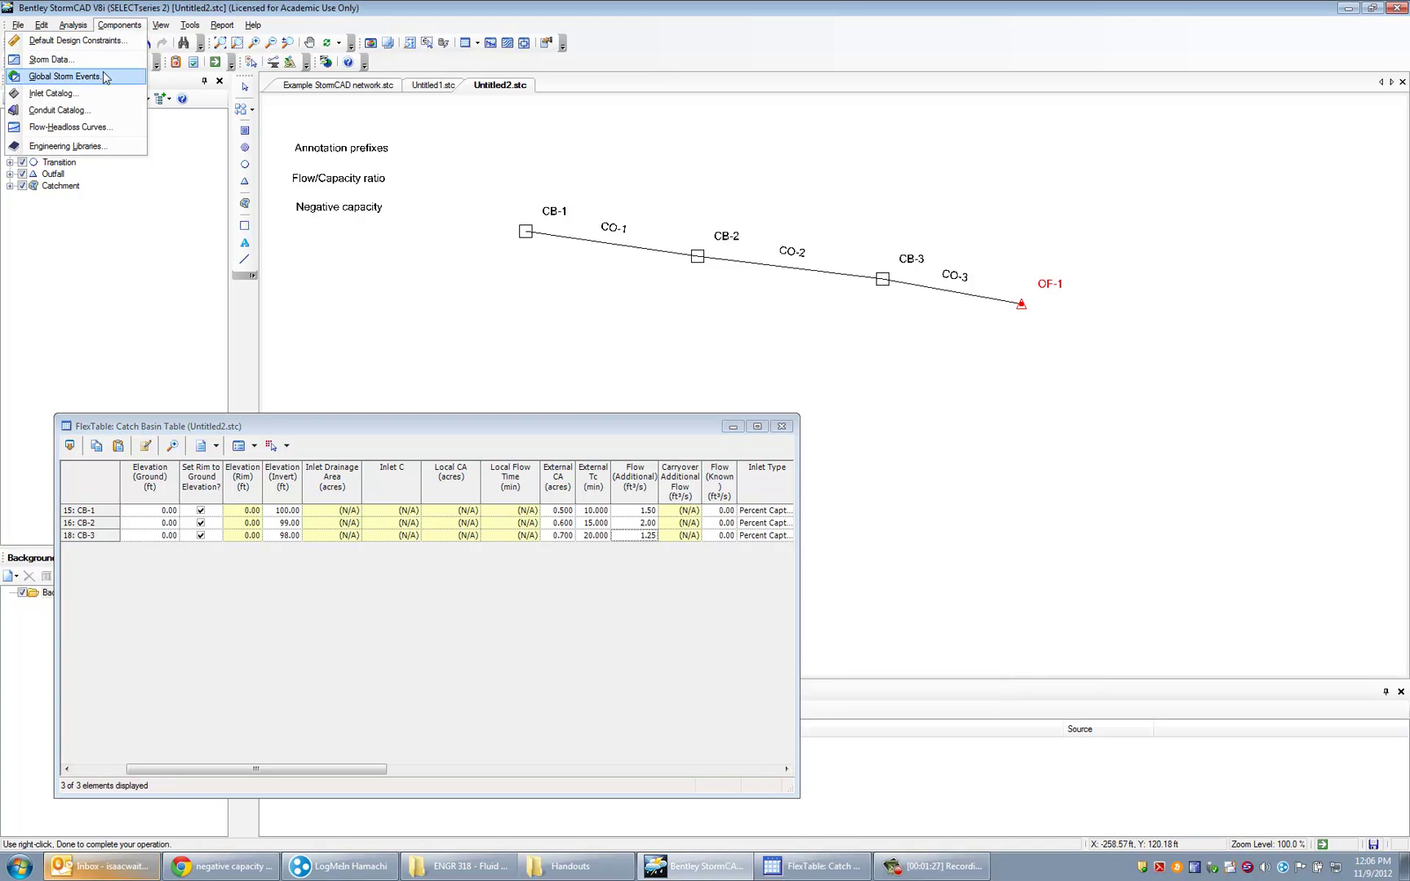
pyautogui.click(104, 75)
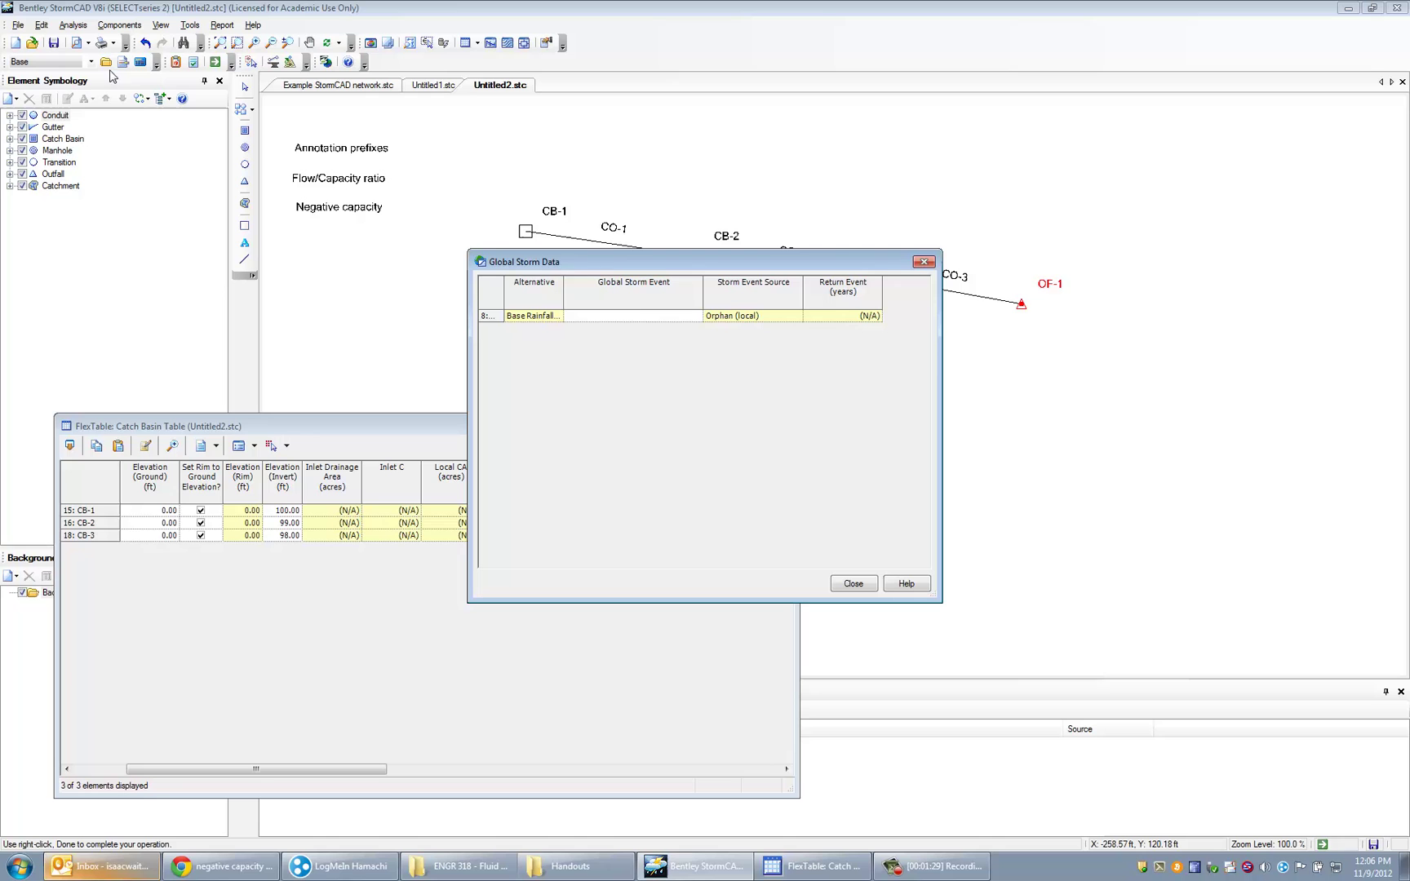
pyautogui.click(659, 317)
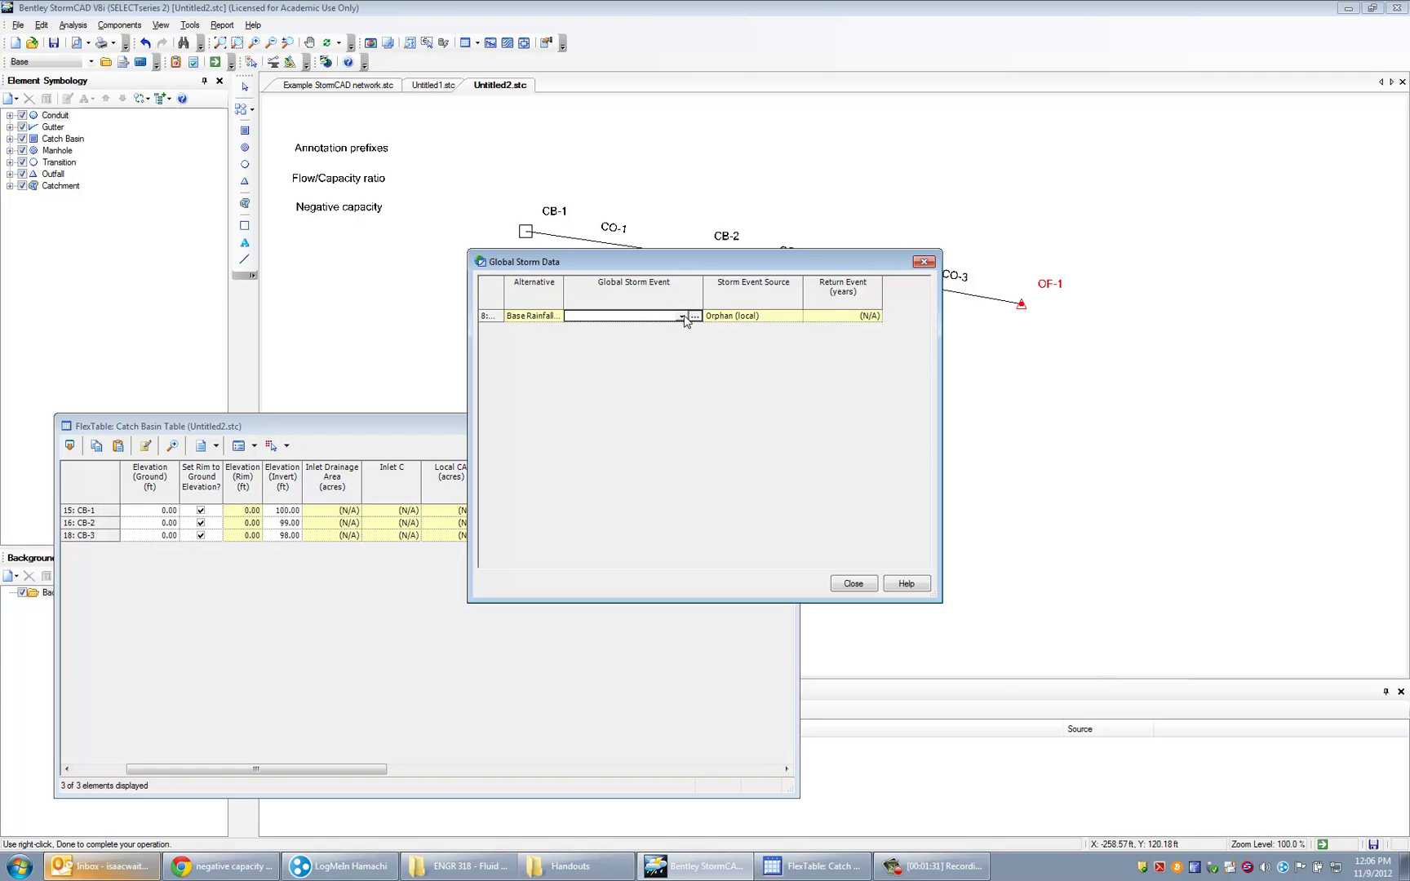
pyautogui.click(695, 316)
pyautogui.click(462, 261)
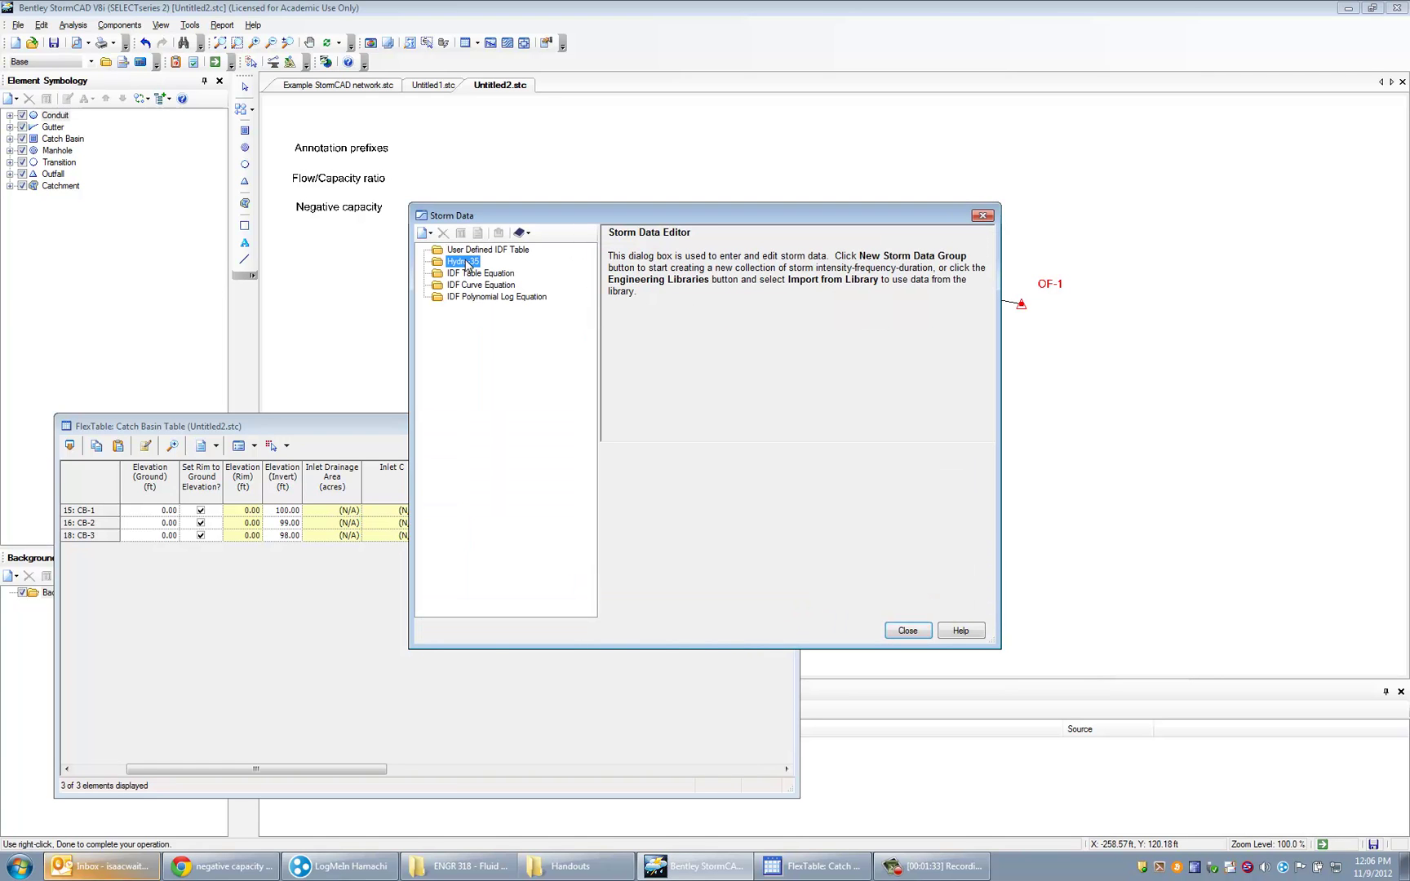
pyautogui.click(428, 233)
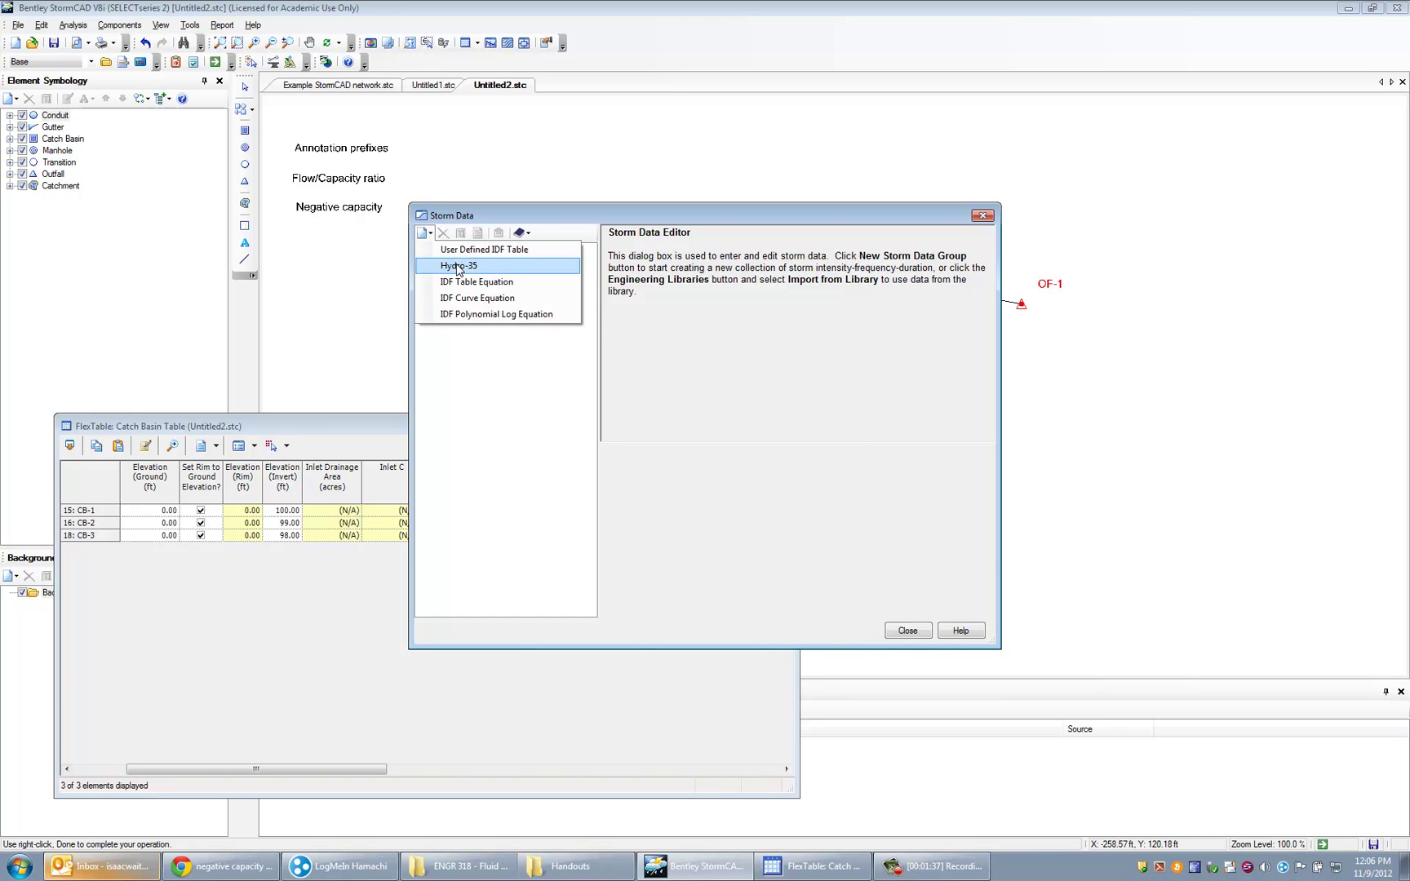
pyautogui.click(457, 263)
# Step: Enter 2-year depths of 3, 4 and 5 for the 5-, 15- and 60-minute durations
pyautogui.click(715, 283)
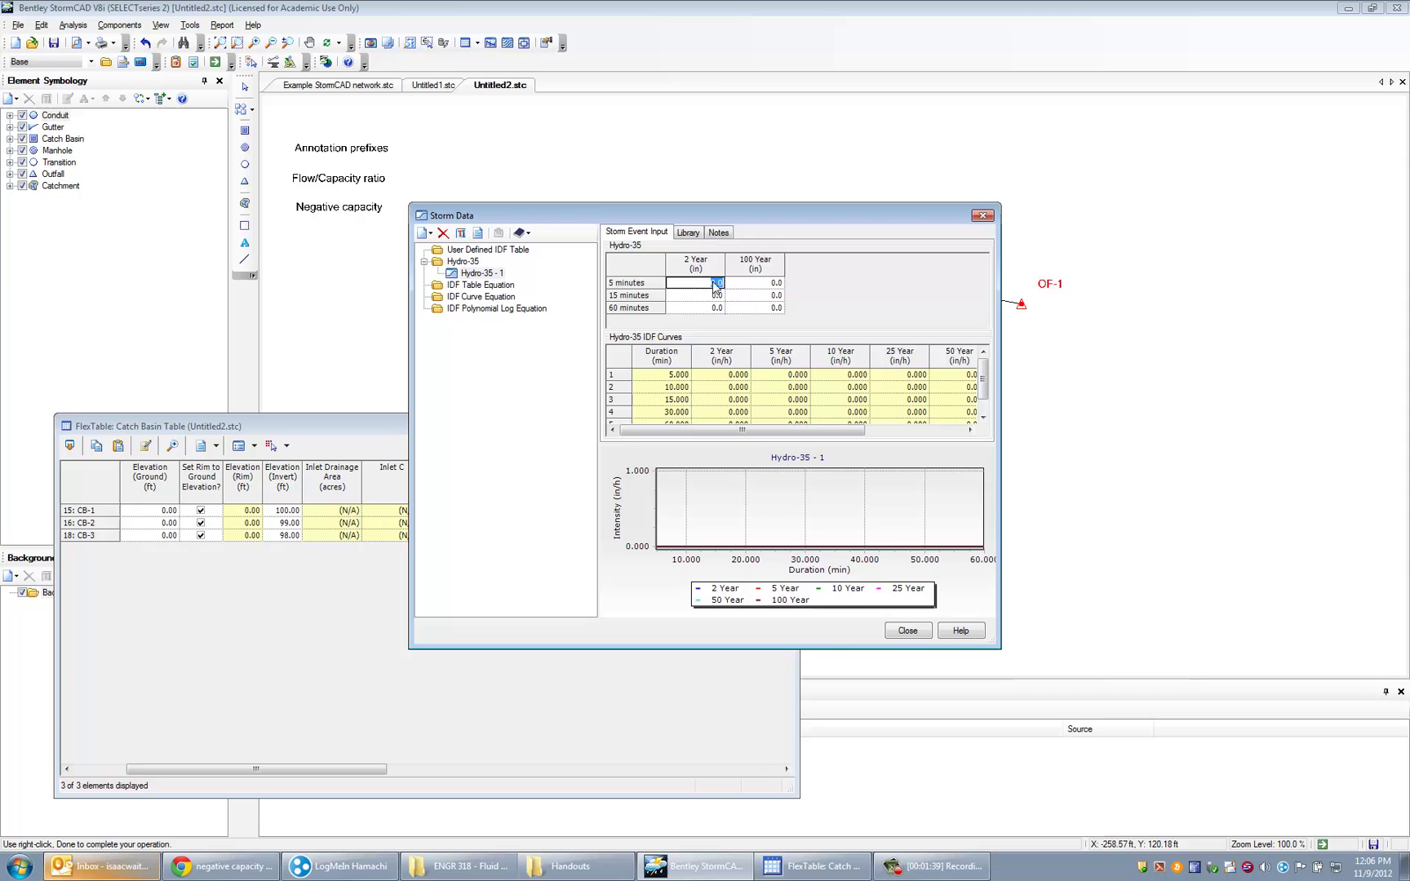
pyautogui.write('3')
pyautogui.press('Return')
pyautogui.write('4')
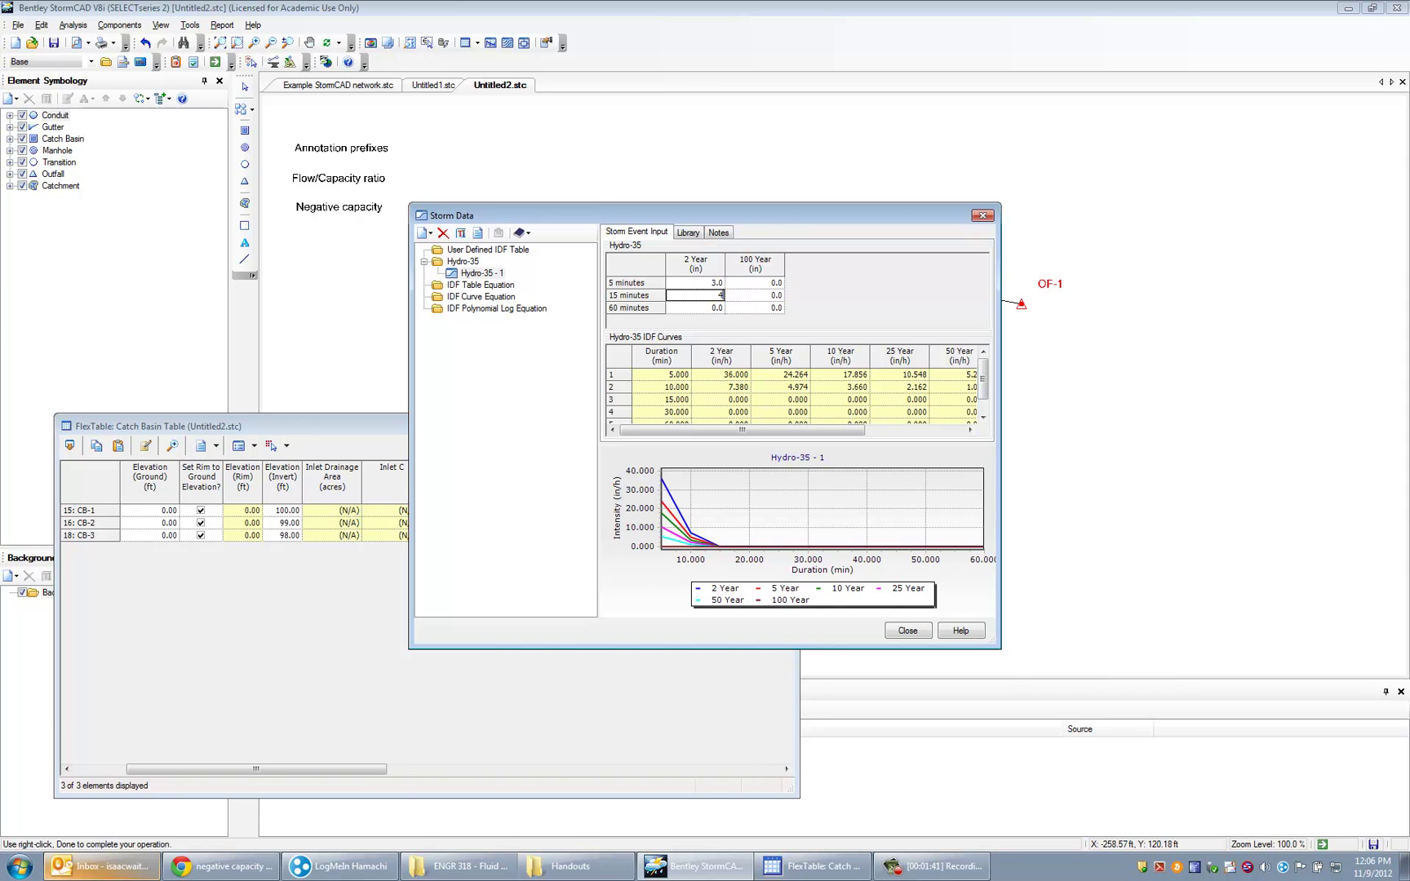
pyautogui.press('Return')
pyautogui.write('5')
pyautogui.press('Return')
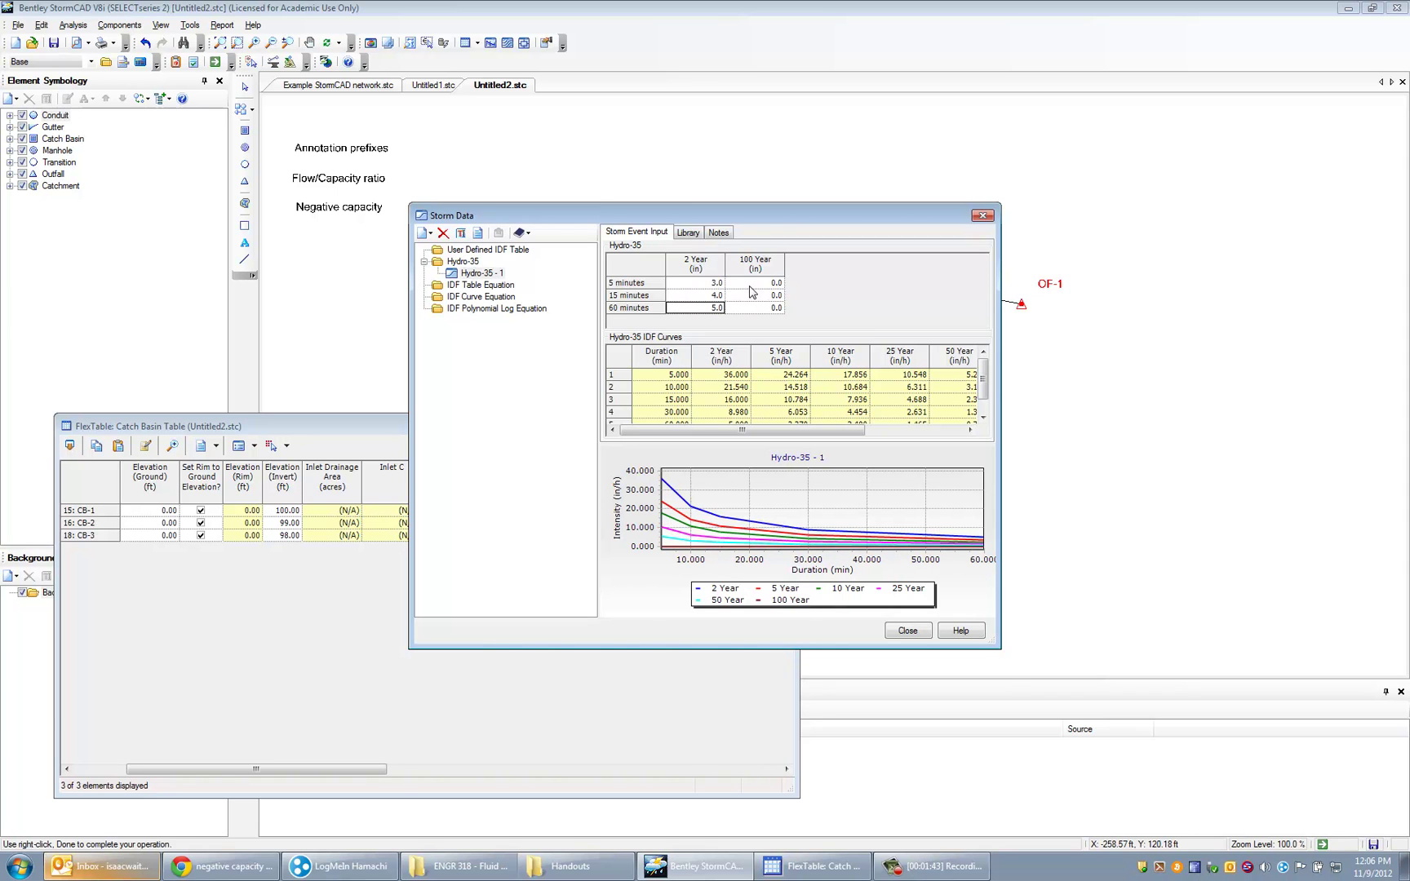
# Step: Enter 100-year depths of 4, 5 and 6 for the 5-, 15- and 60-minute durations
pyautogui.click(762, 283)
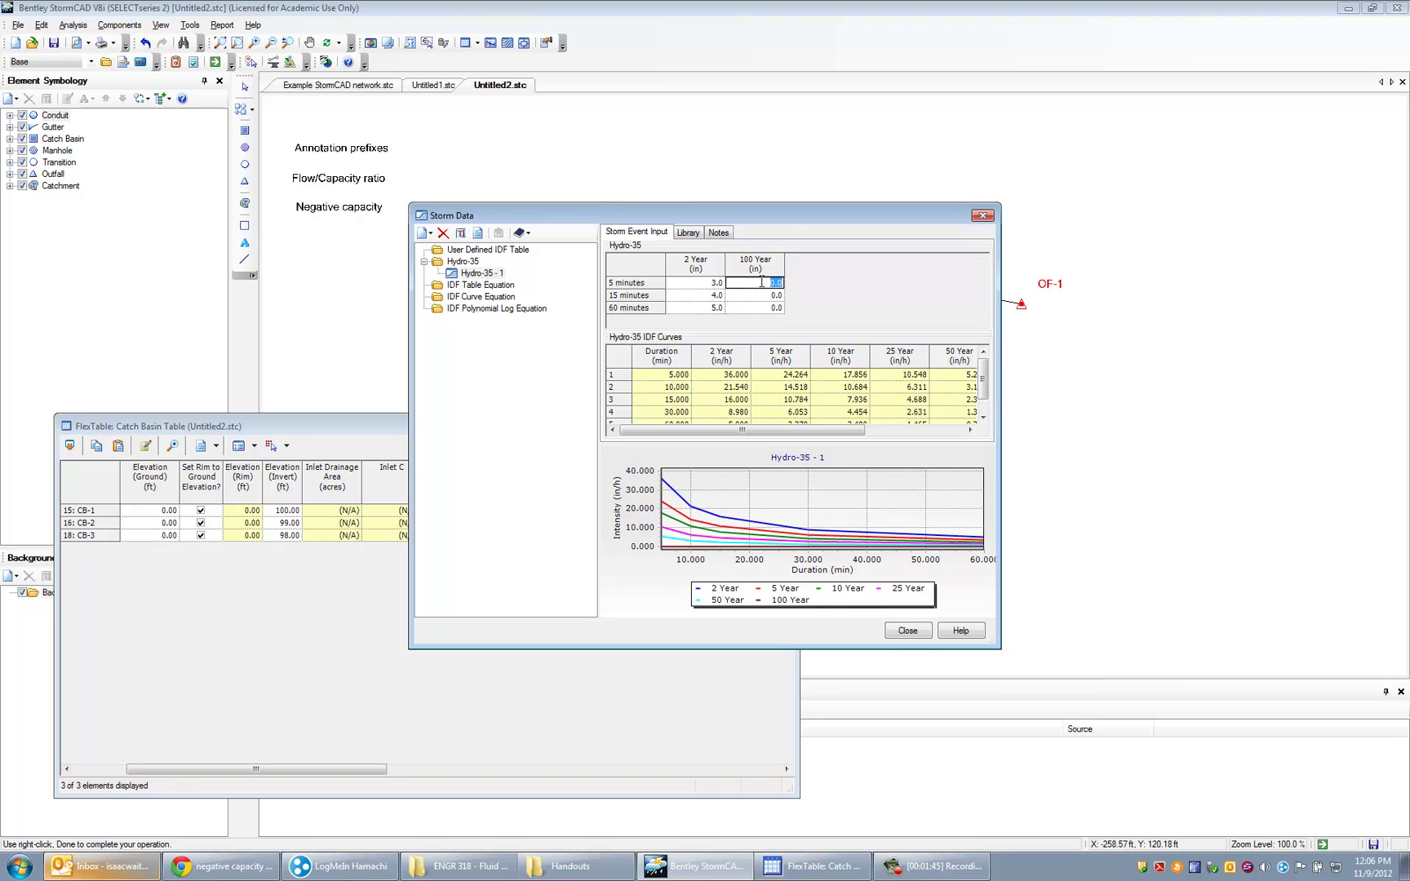
pyautogui.write('4')
pyautogui.press('Return')
pyautogui.write('5')
pyautogui.press('Return')
pyautogui.write('6')
pyautogui.press('Return')
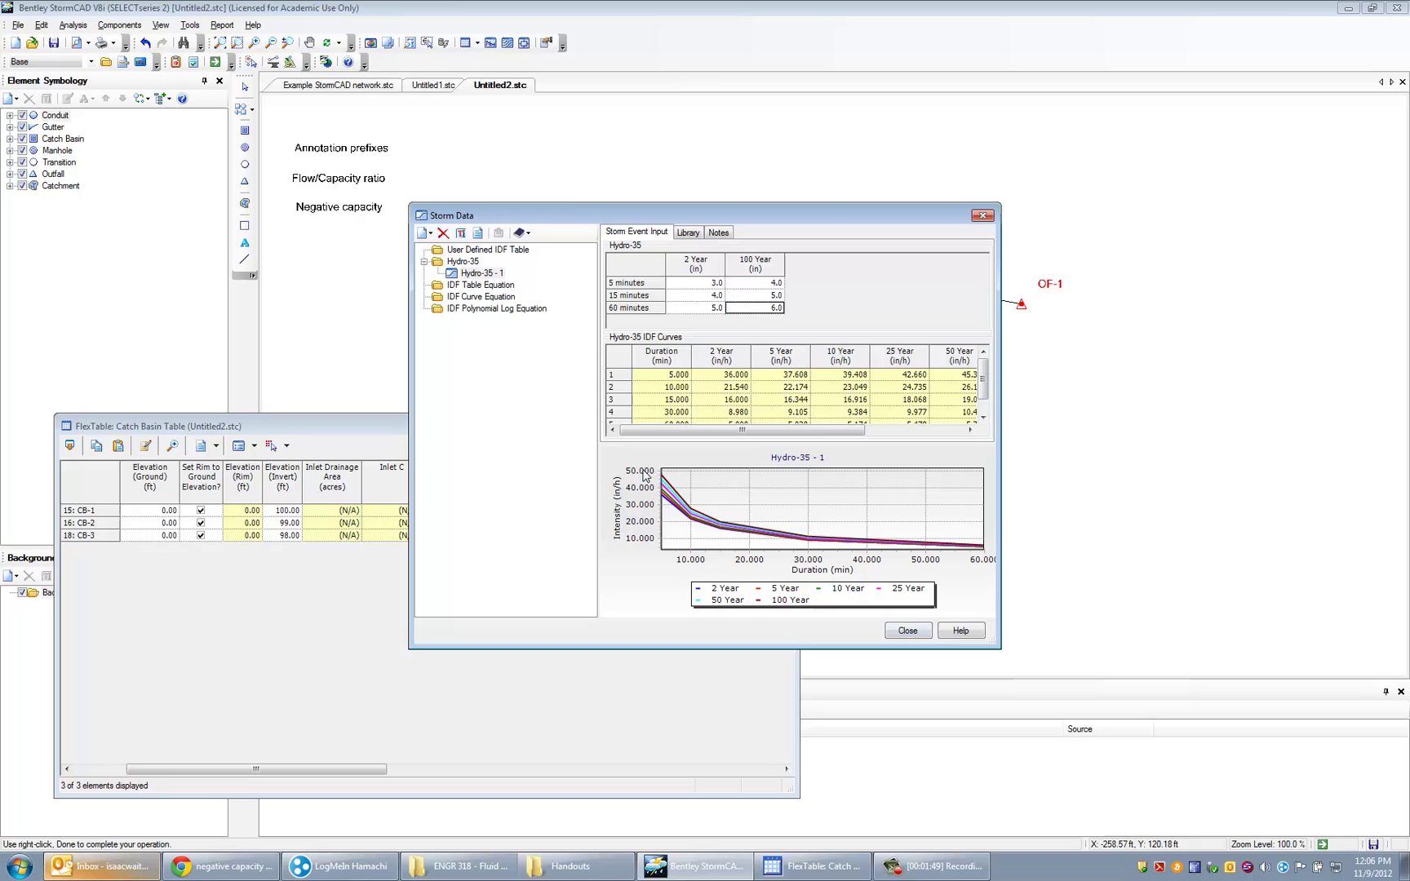
# Step: Make Hydro-35 - 1 - 10 Year the global storm event
pyautogui.click(907, 631)
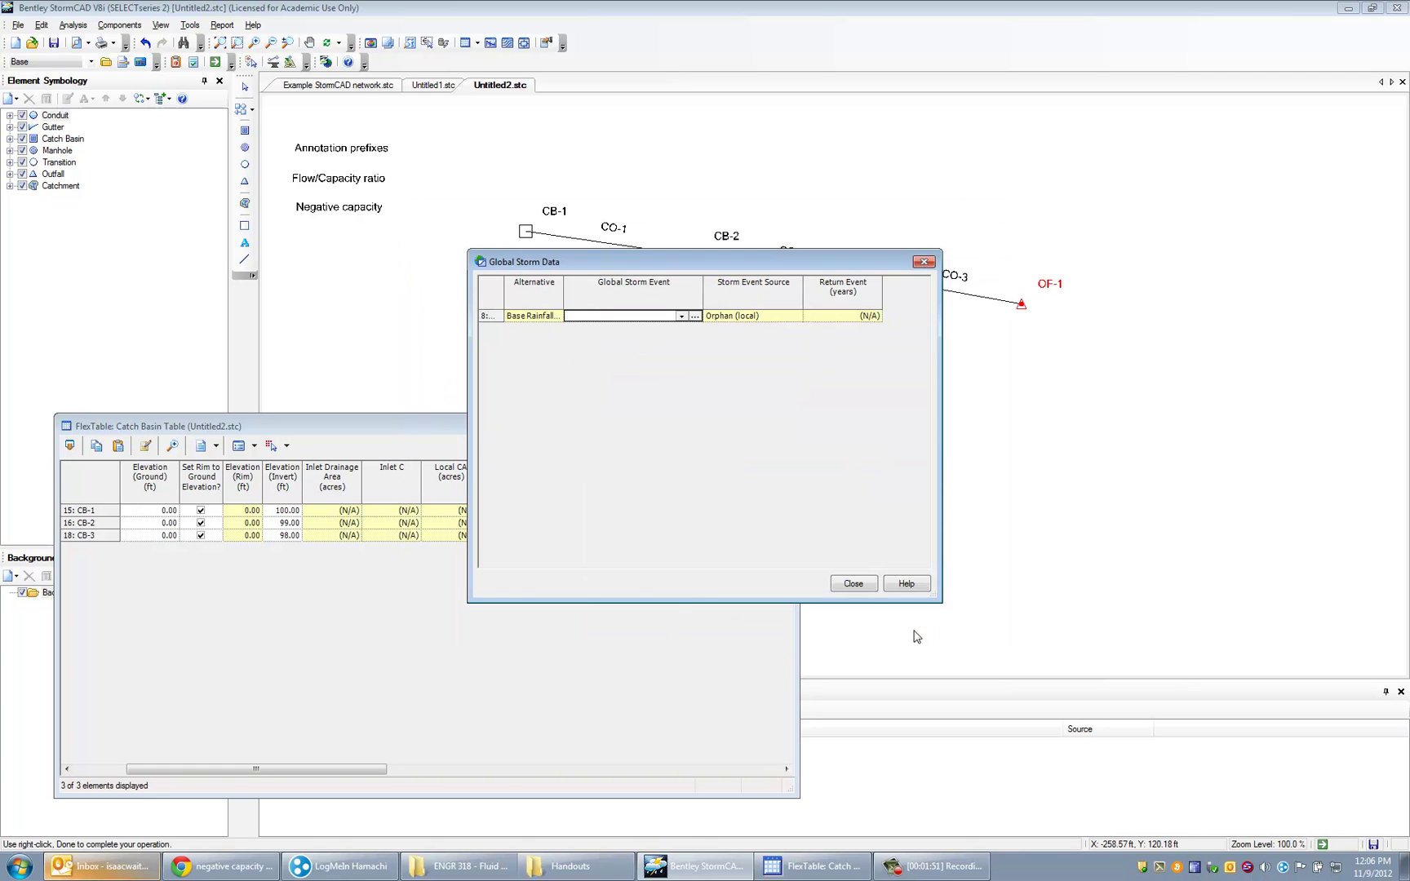
pyautogui.click(694, 316)
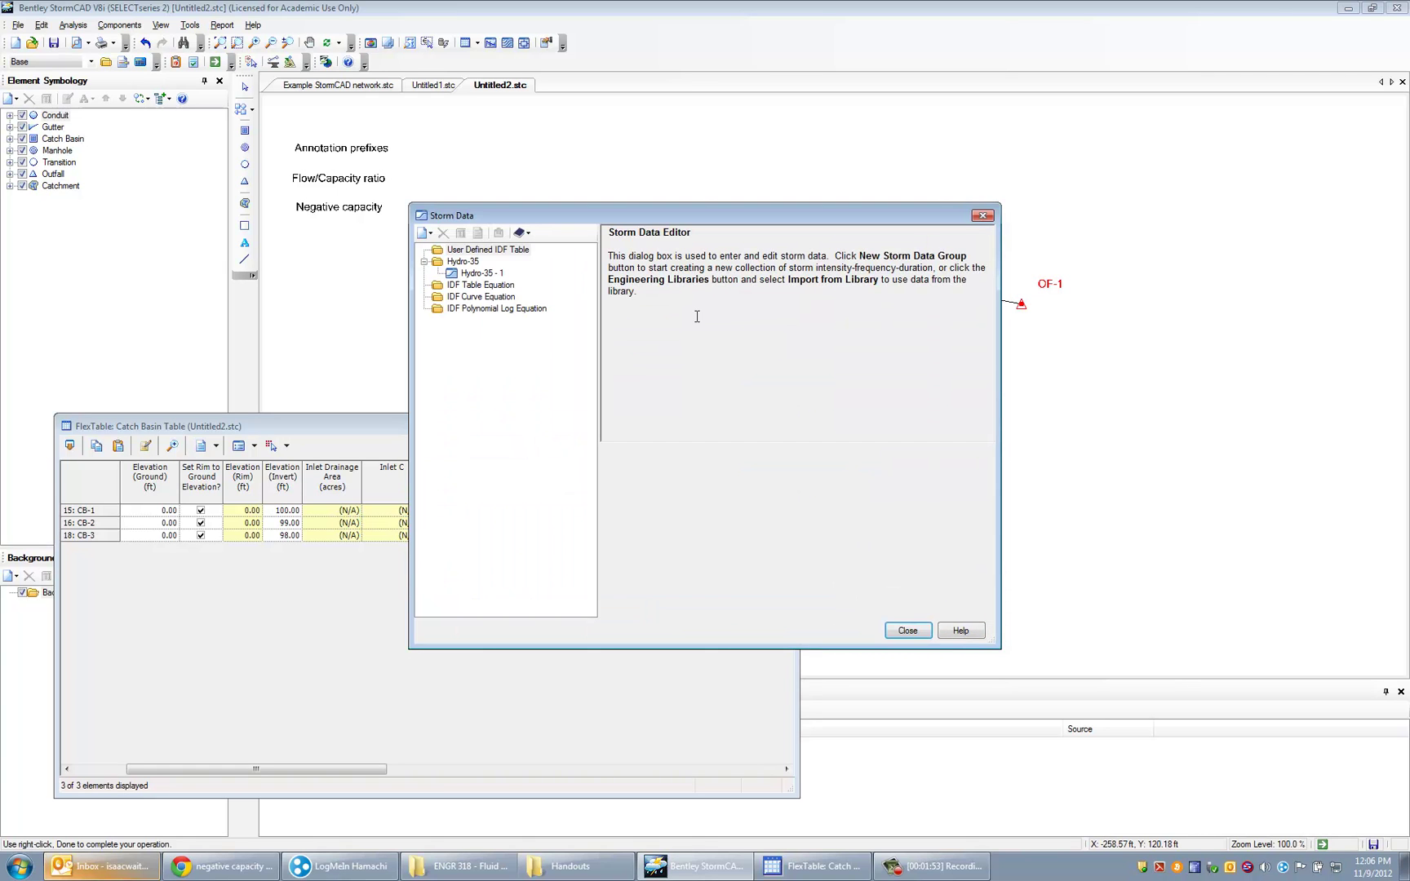
pyautogui.click(907, 630)
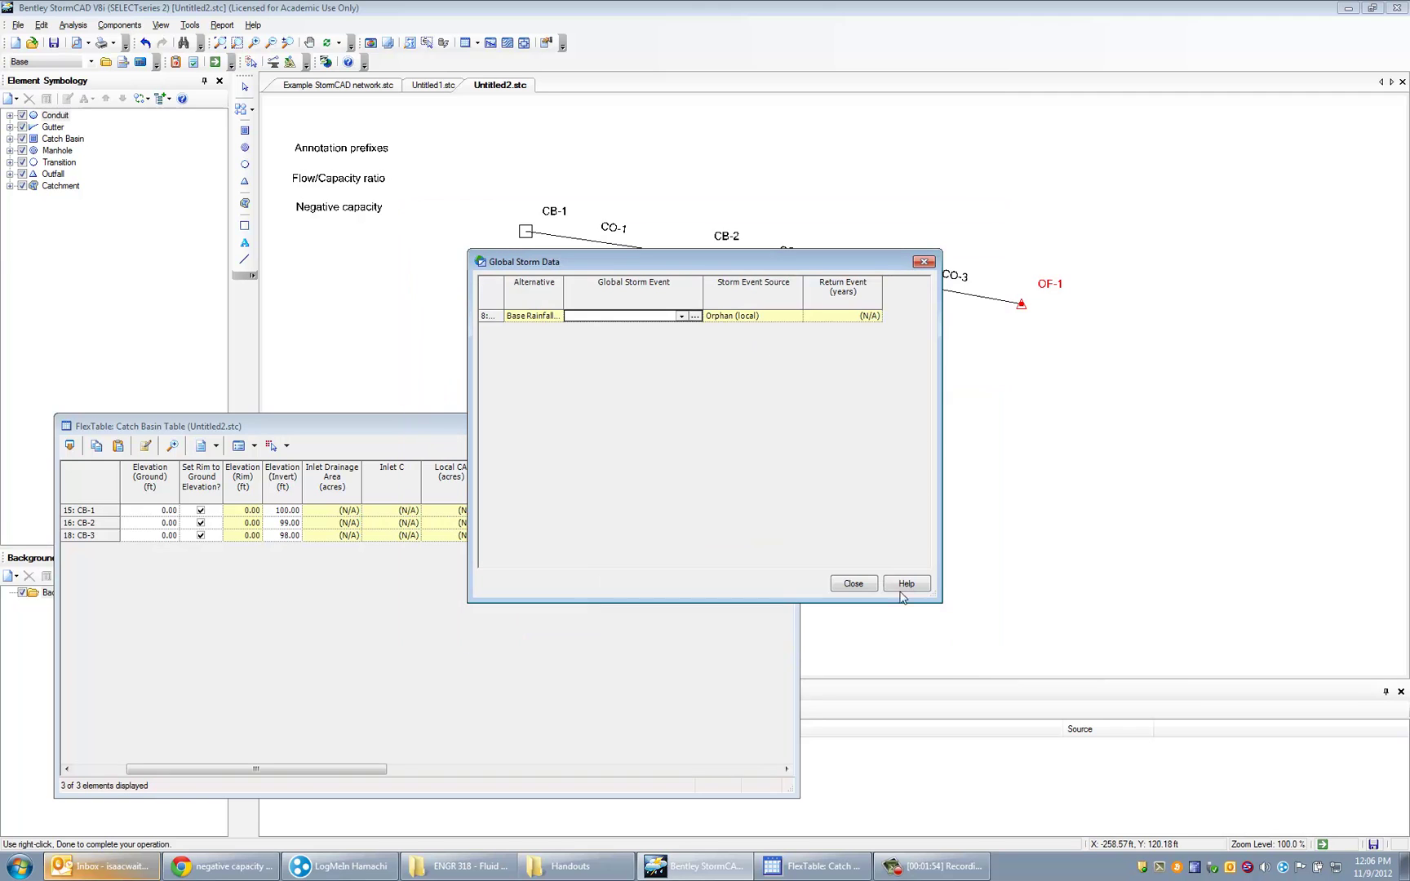
pyautogui.click(682, 317)
pyautogui.click(648, 346)
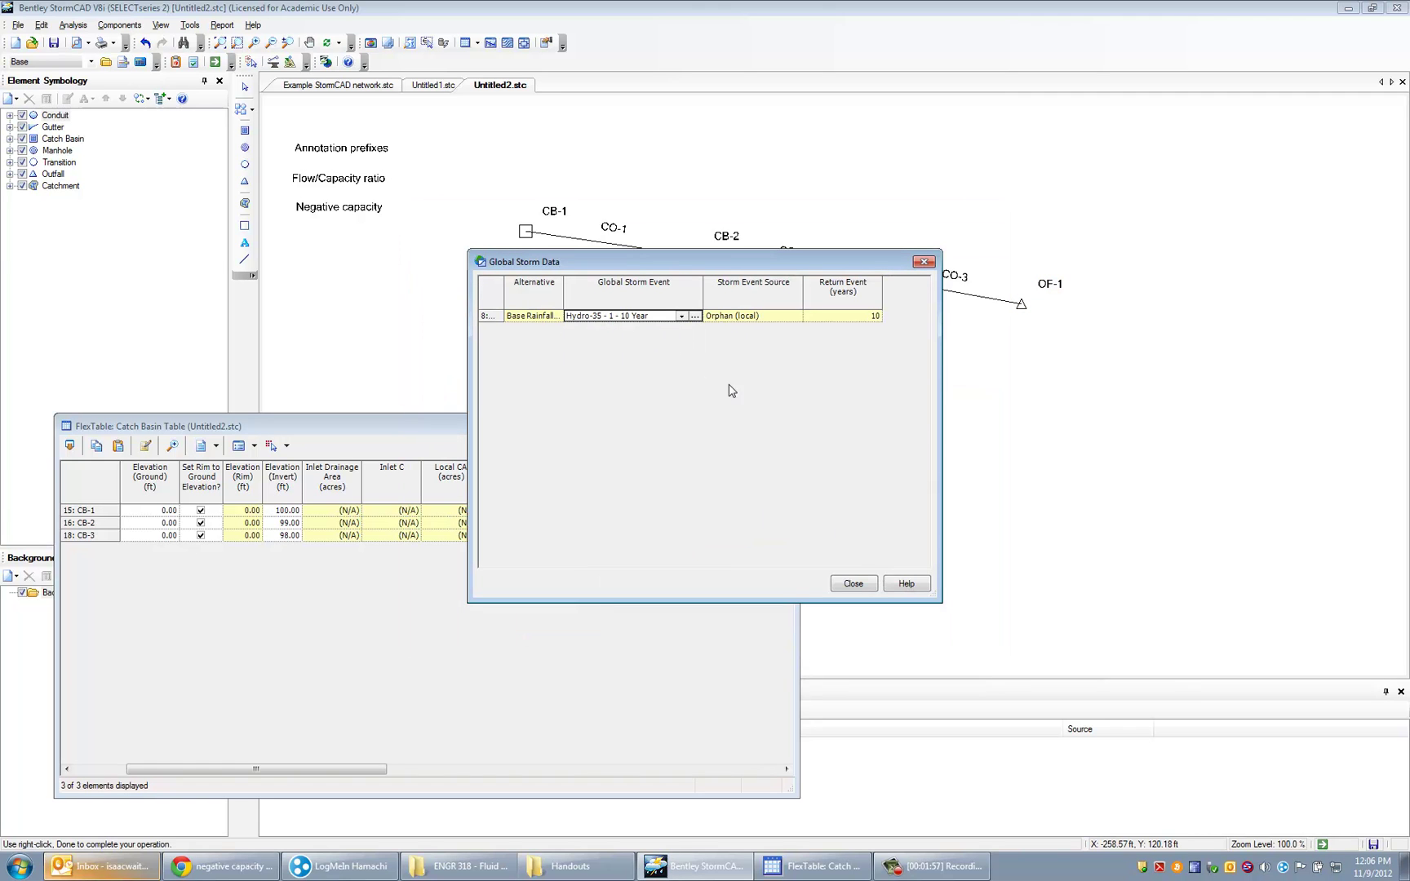
# Step: Compute the network and review the warning that inverts exceed the 0.00 ft rim elevation
pyautogui.click(853, 584)
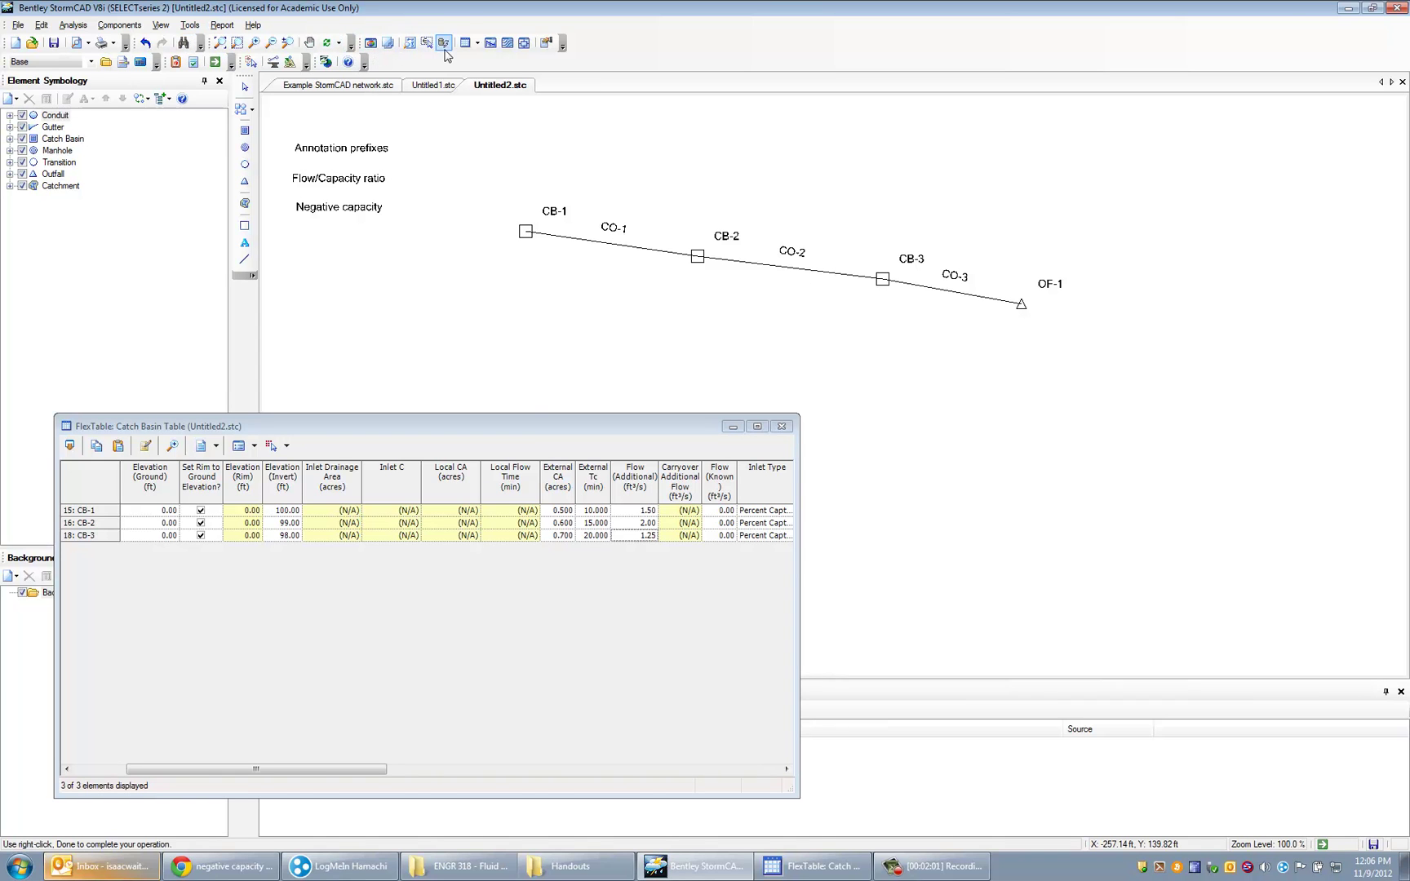
pyautogui.click(215, 62)
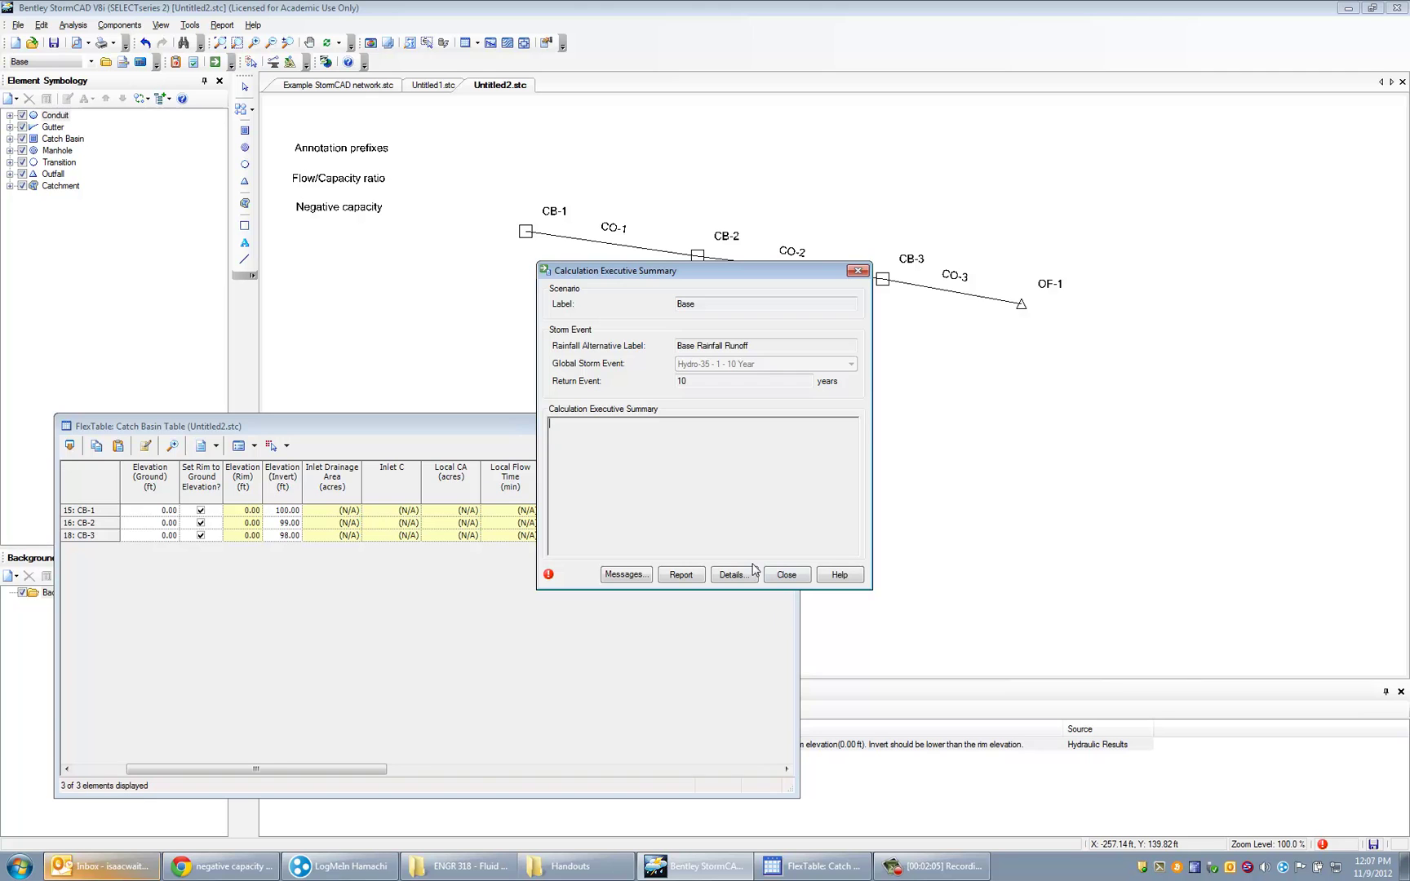
pyautogui.click(783, 575)
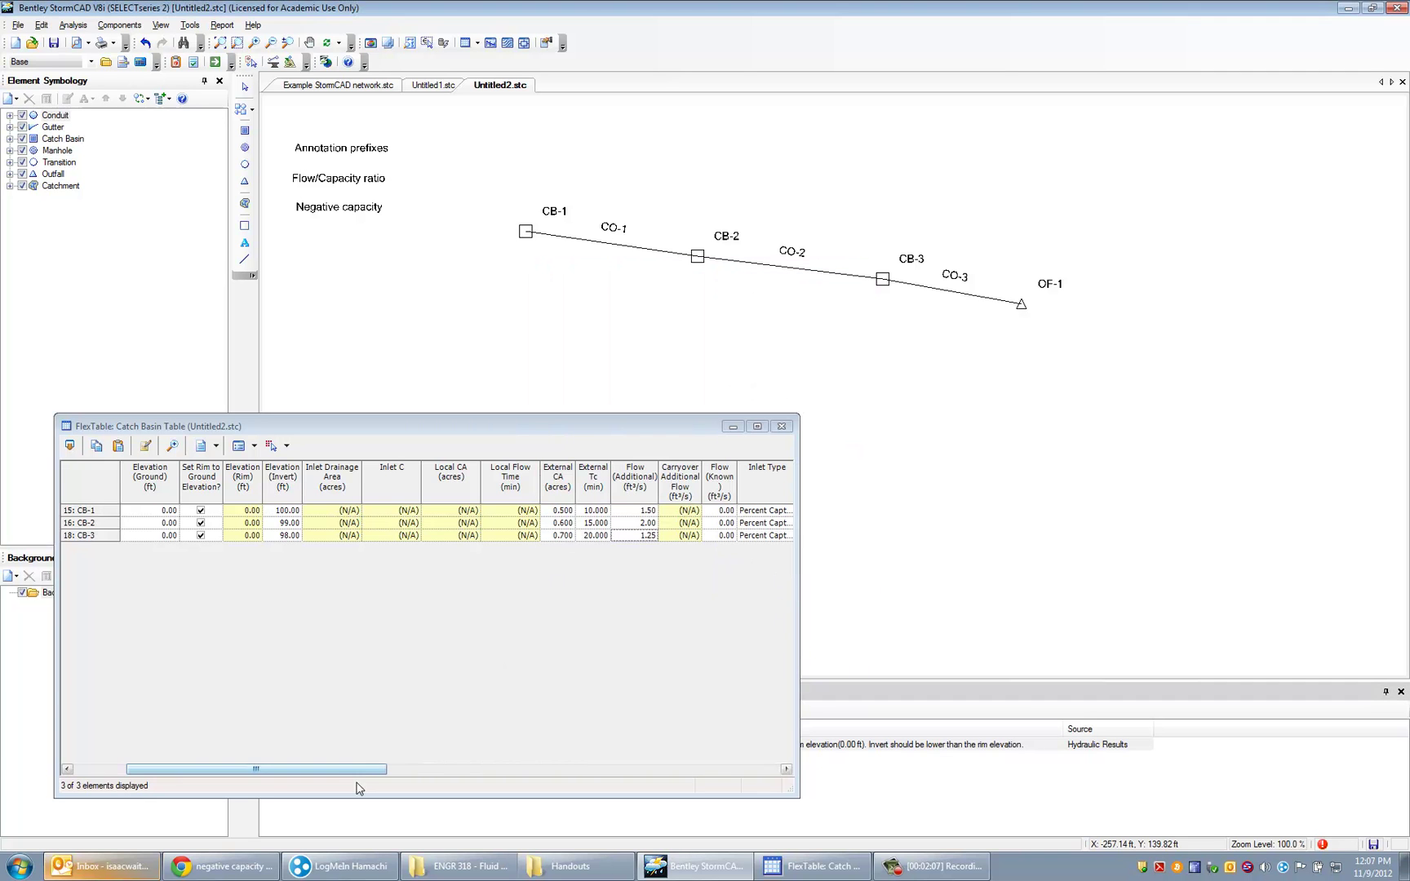
pyautogui.moveTo(359, 768); pyautogui.dragTo(791, 771)
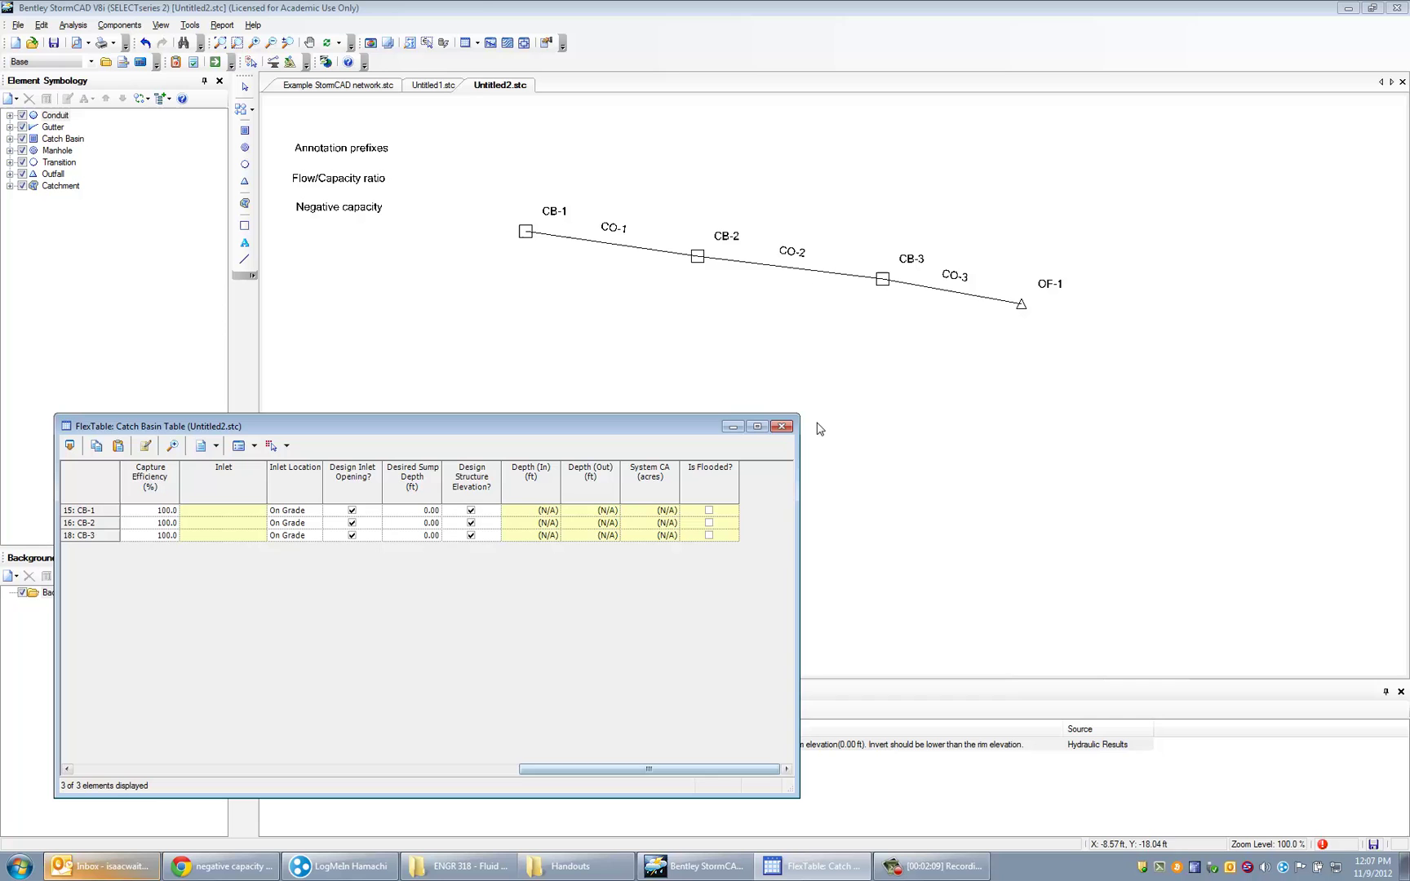
# Step: Bring up the Conduit FlexTable showing full-flow capacities of 3.89, 3.73 and 6.07 ft³/s for CO-1 to CO-3
pyautogui.click(476, 44)
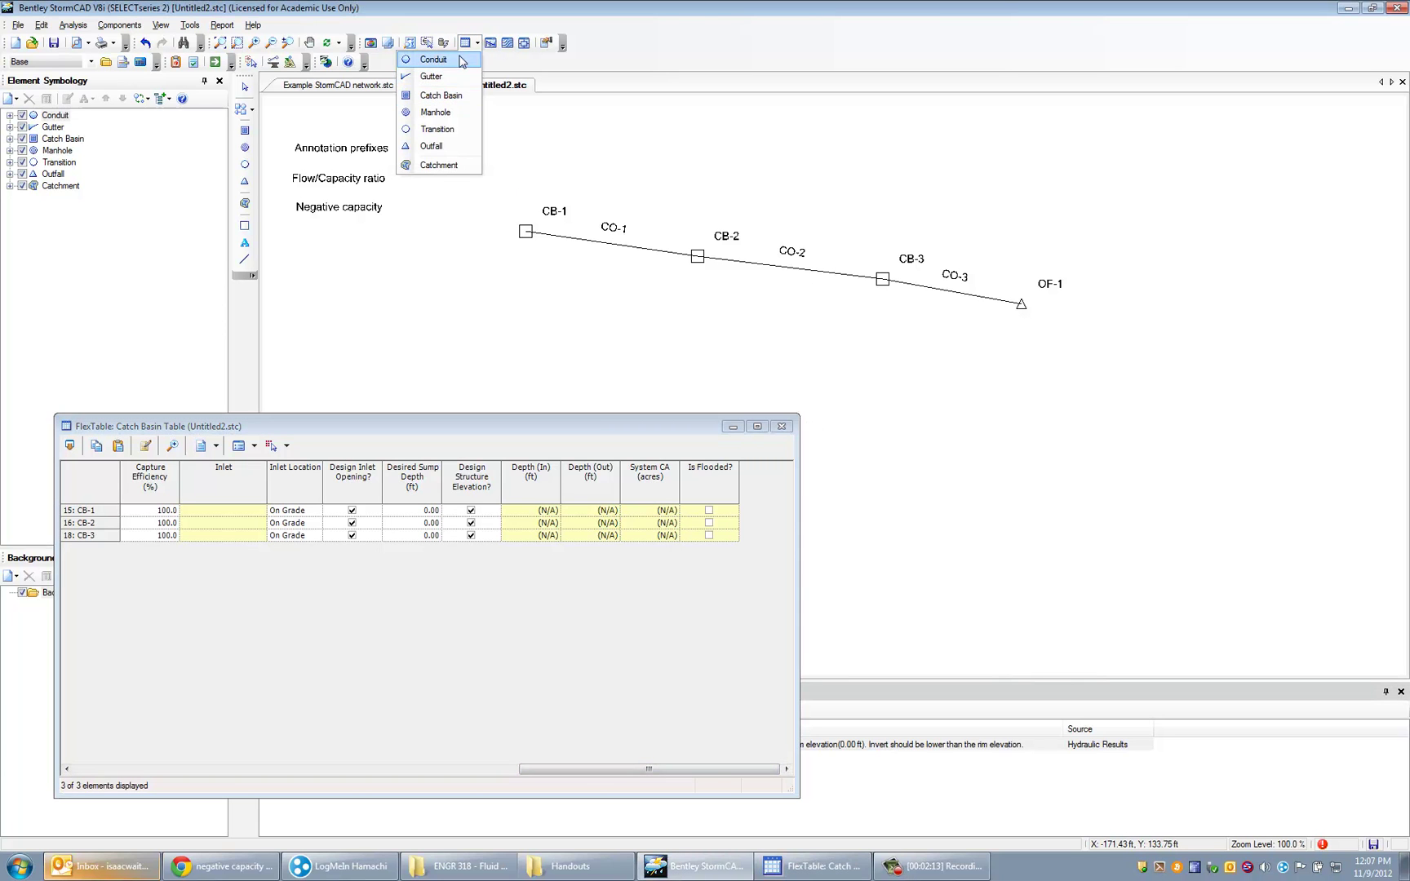
pyautogui.click(462, 61)
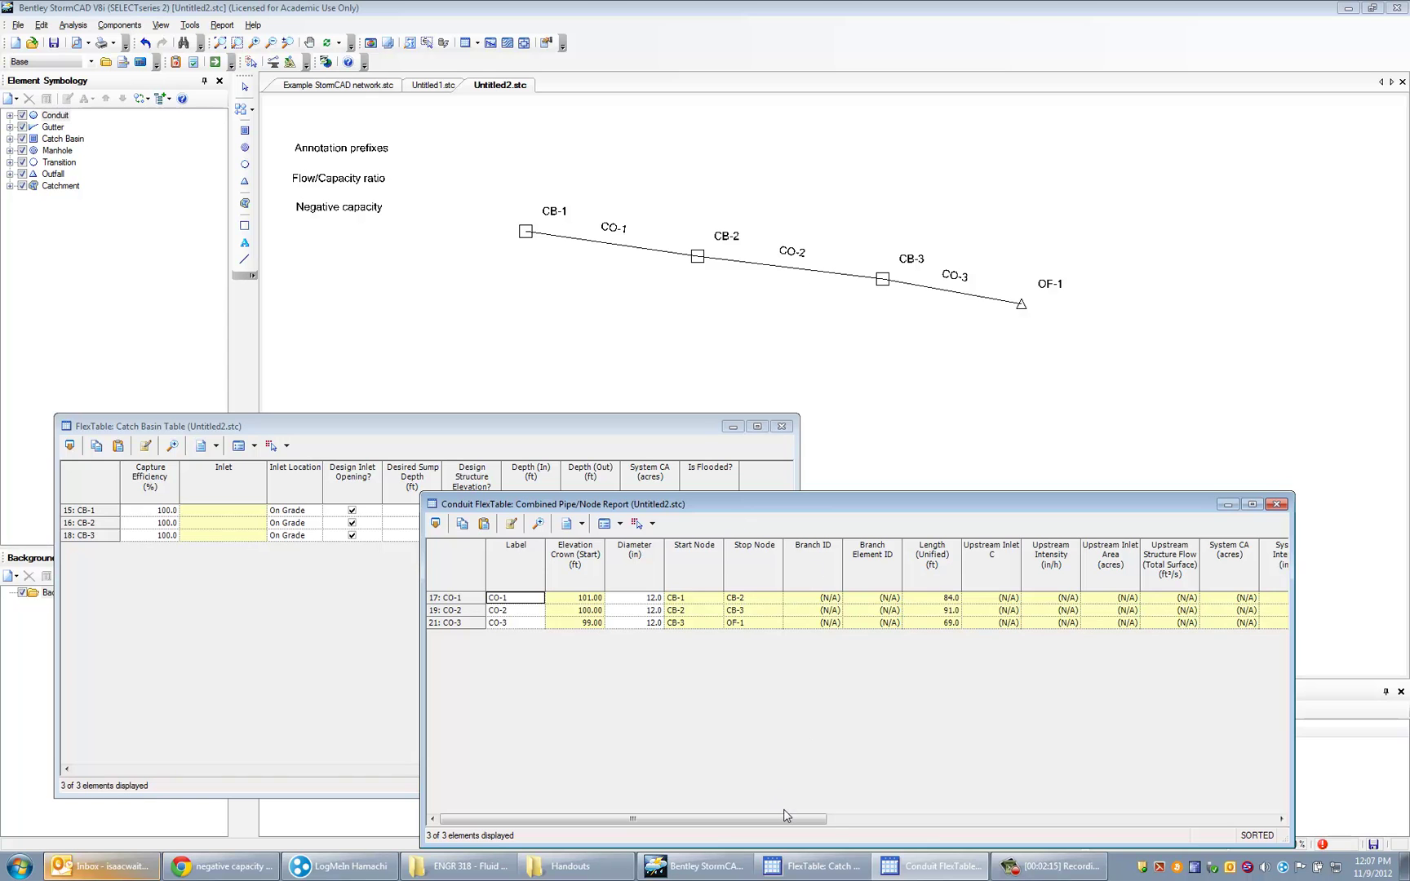
pyautogui.moveTo(786, 815); pyautogui.dragTo(1030, 818)
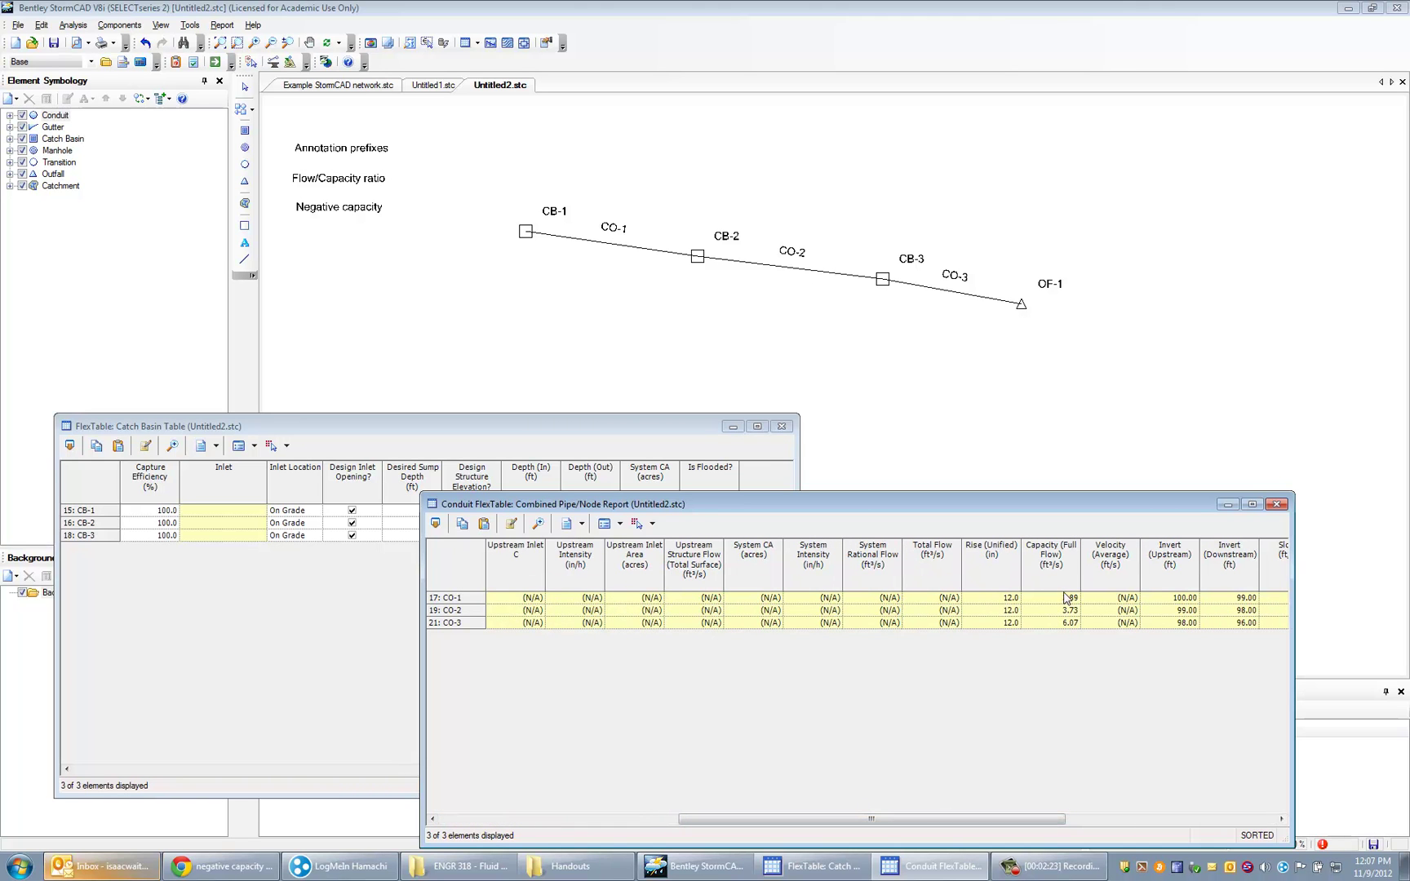
pyautogui.moveTo(1010, 818); pyautogui.dragTo(860, 816)
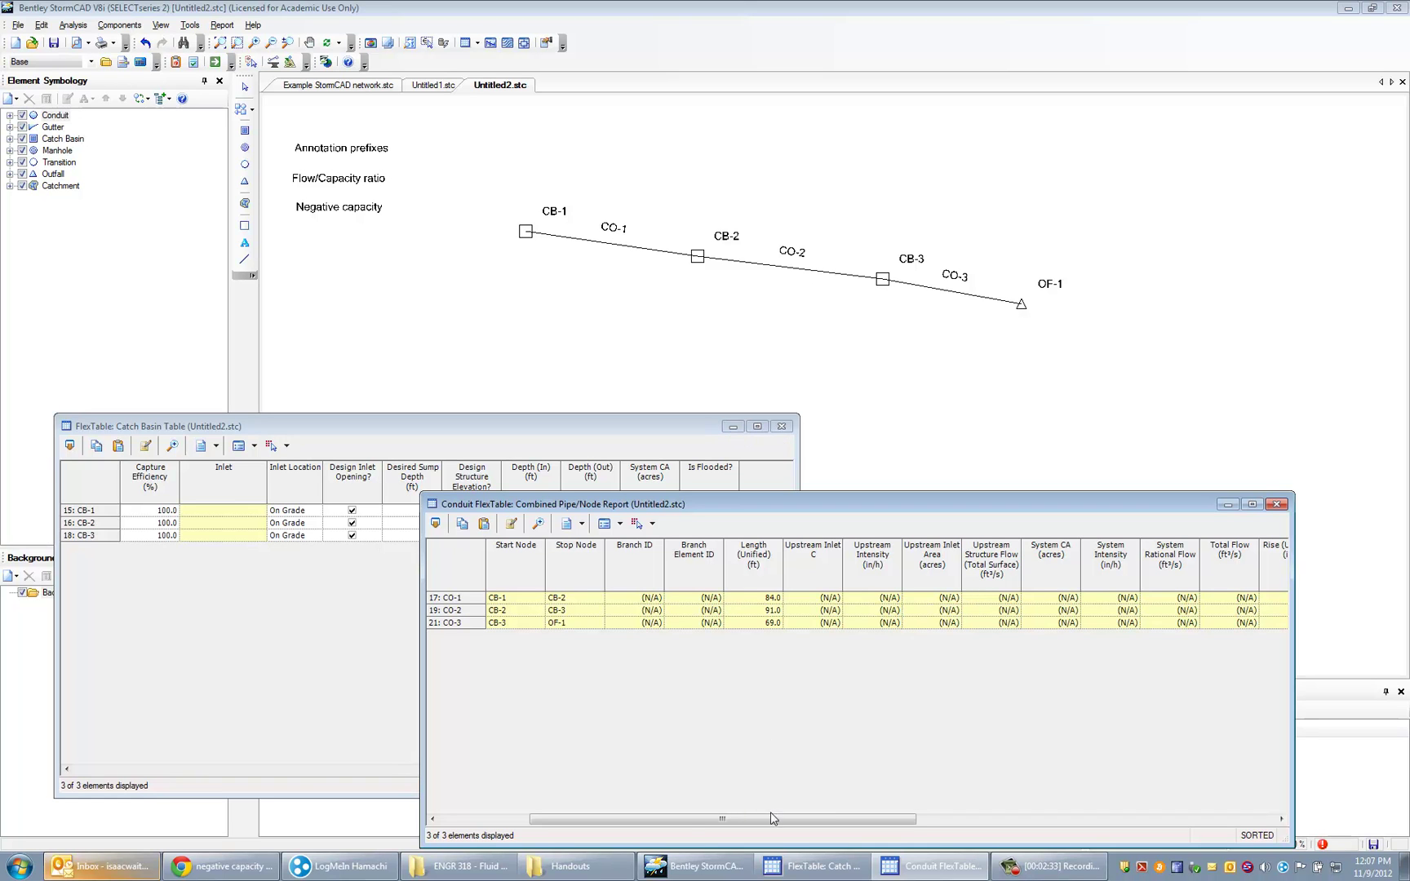
pyautogui.moveTo(770, 812); pyautogui.dragTo(563, 811)
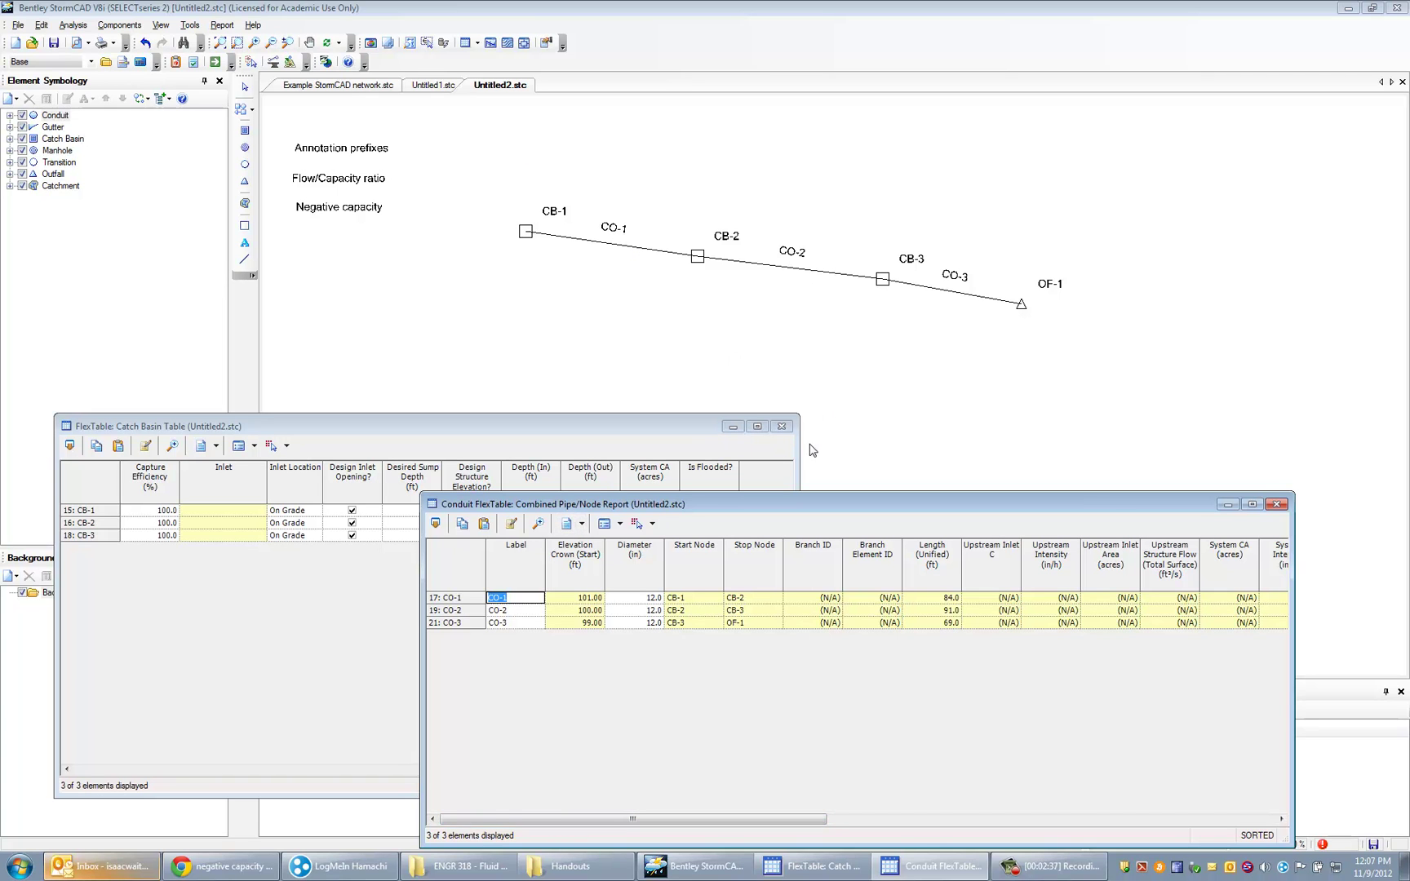
# Step: Recompute and read the message that CB-1's 100 ft invert exceeds its rim elevation
pyautogui.click(781, 426)
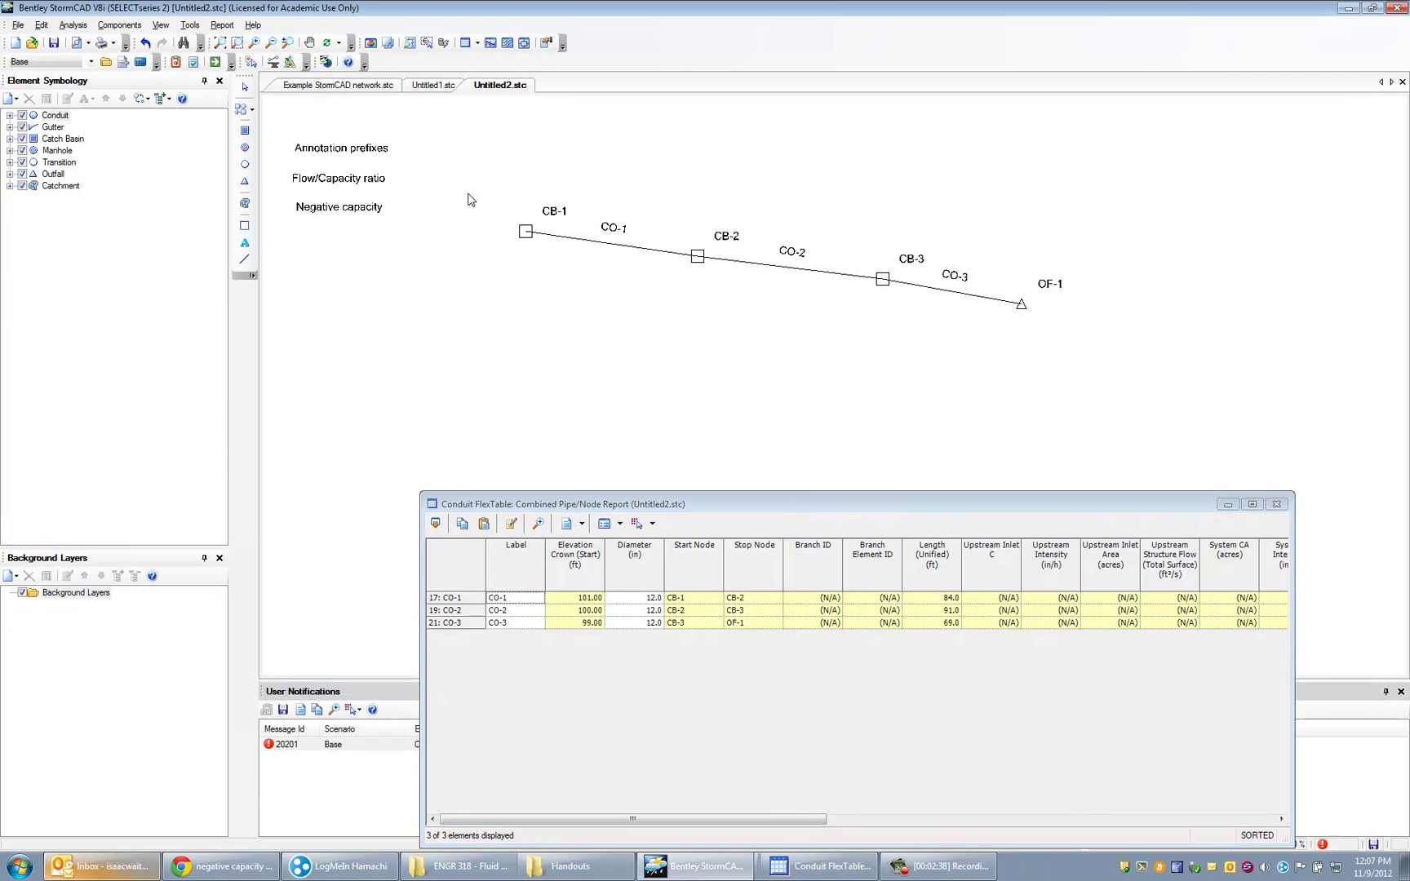
pyautogui.click(216, 62)
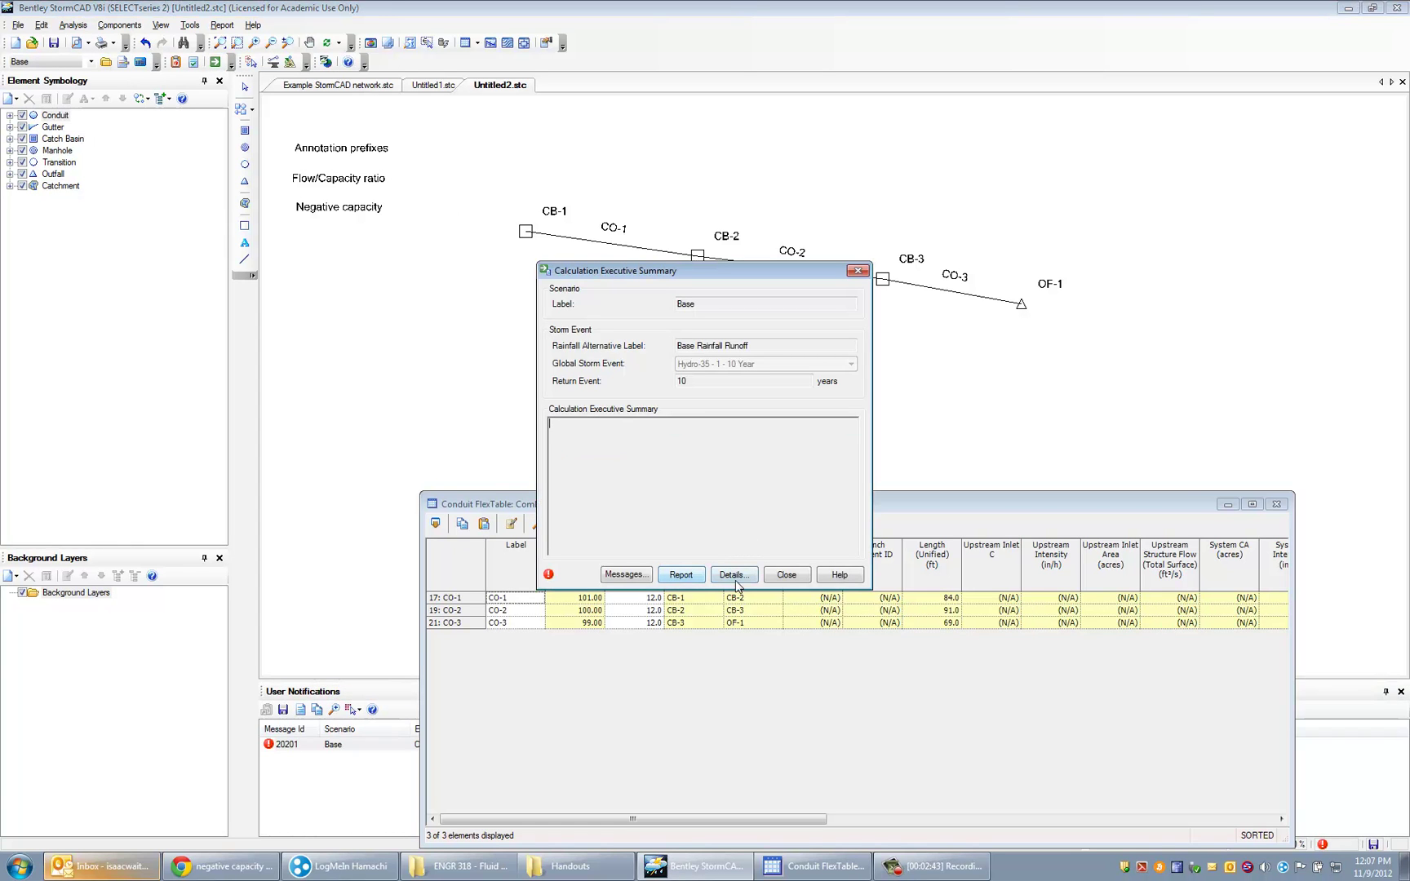
pyautogui.click(620, 575)
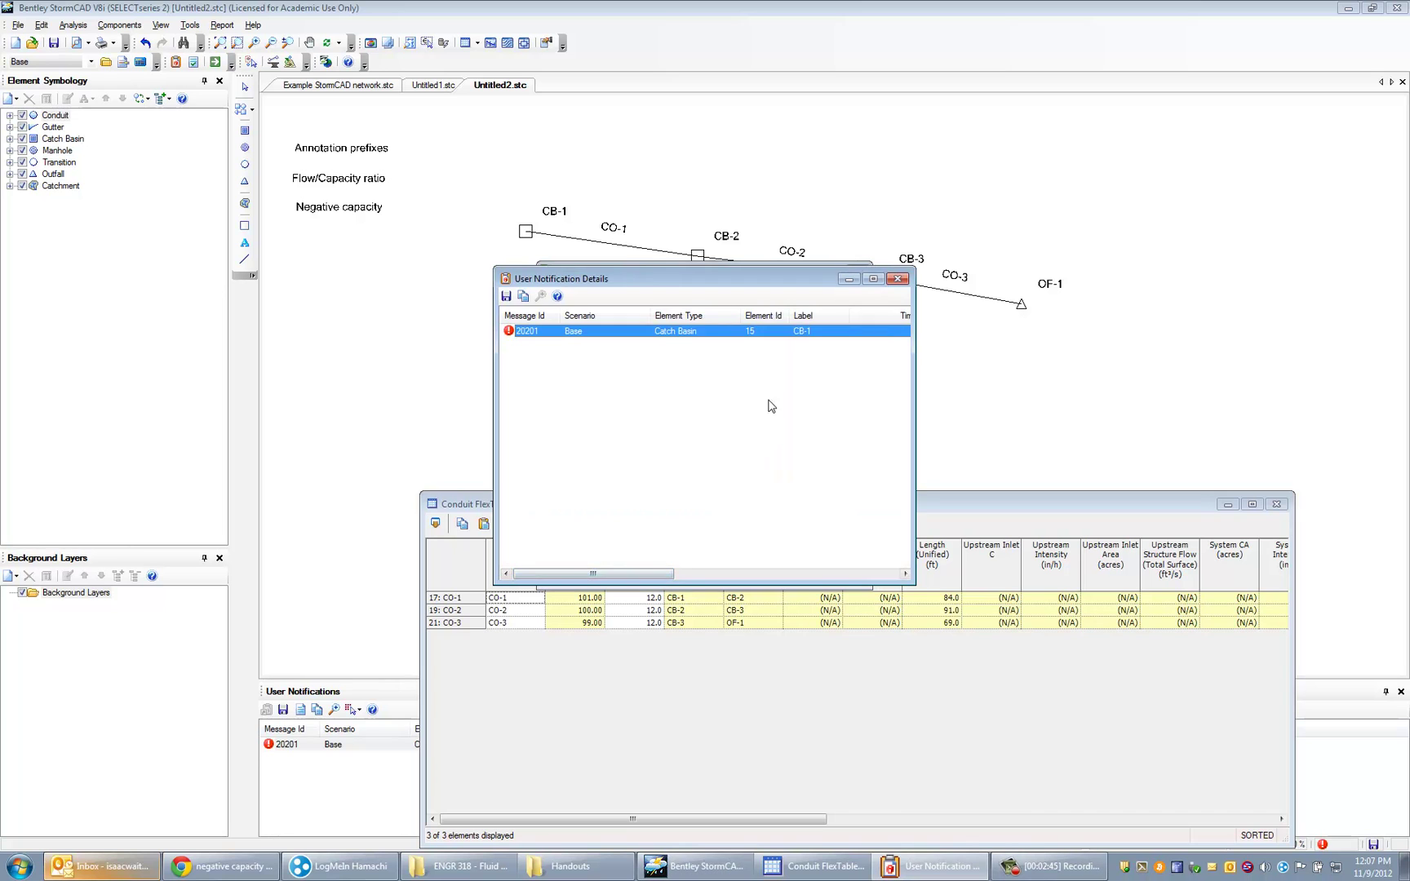
pyautogui.moveTo(653, 574); pyautogui.dragTo(809, 571)
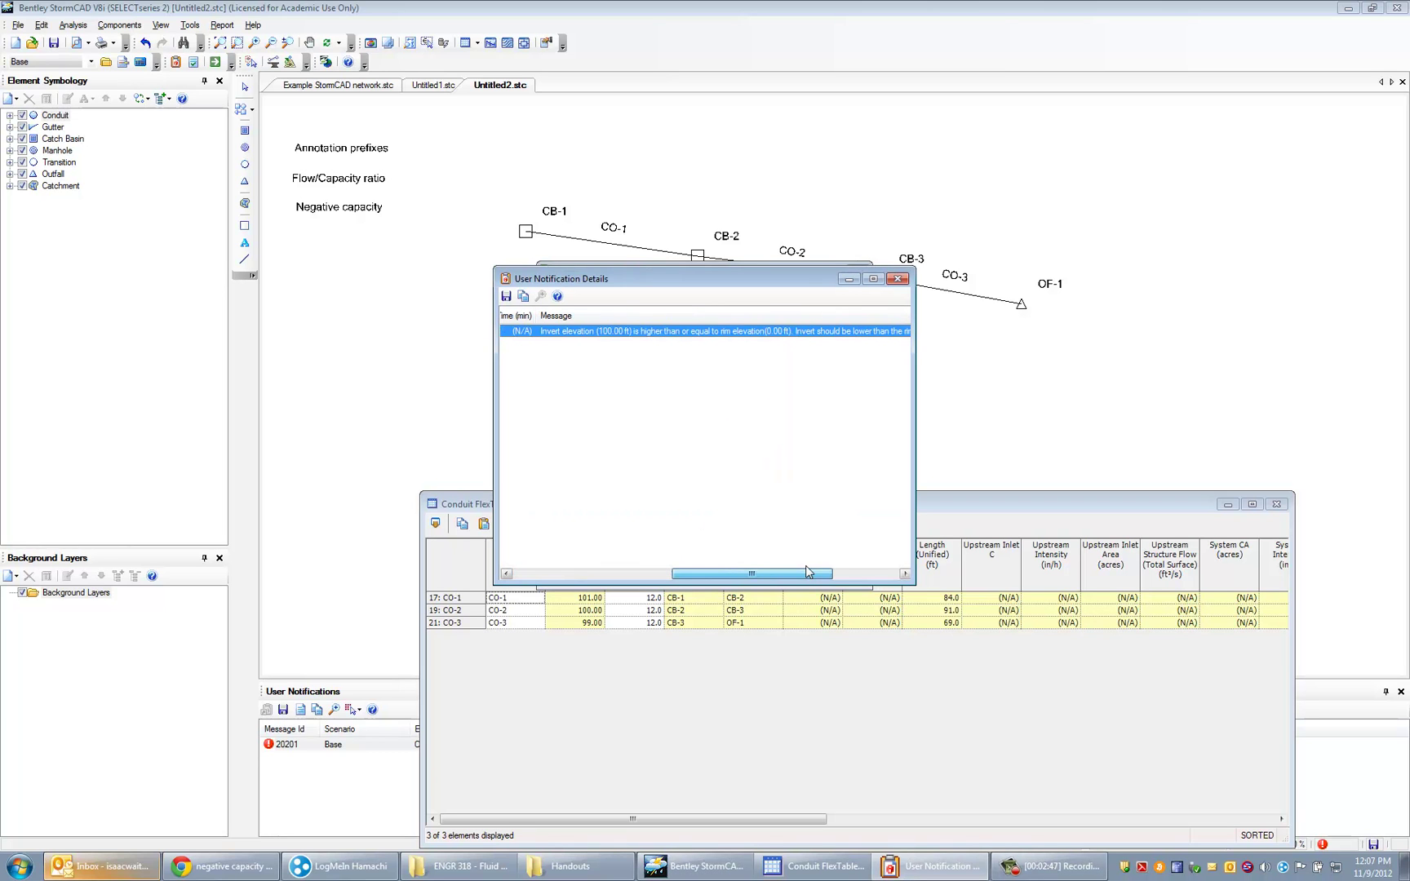
pyautogui.click(898, 278)
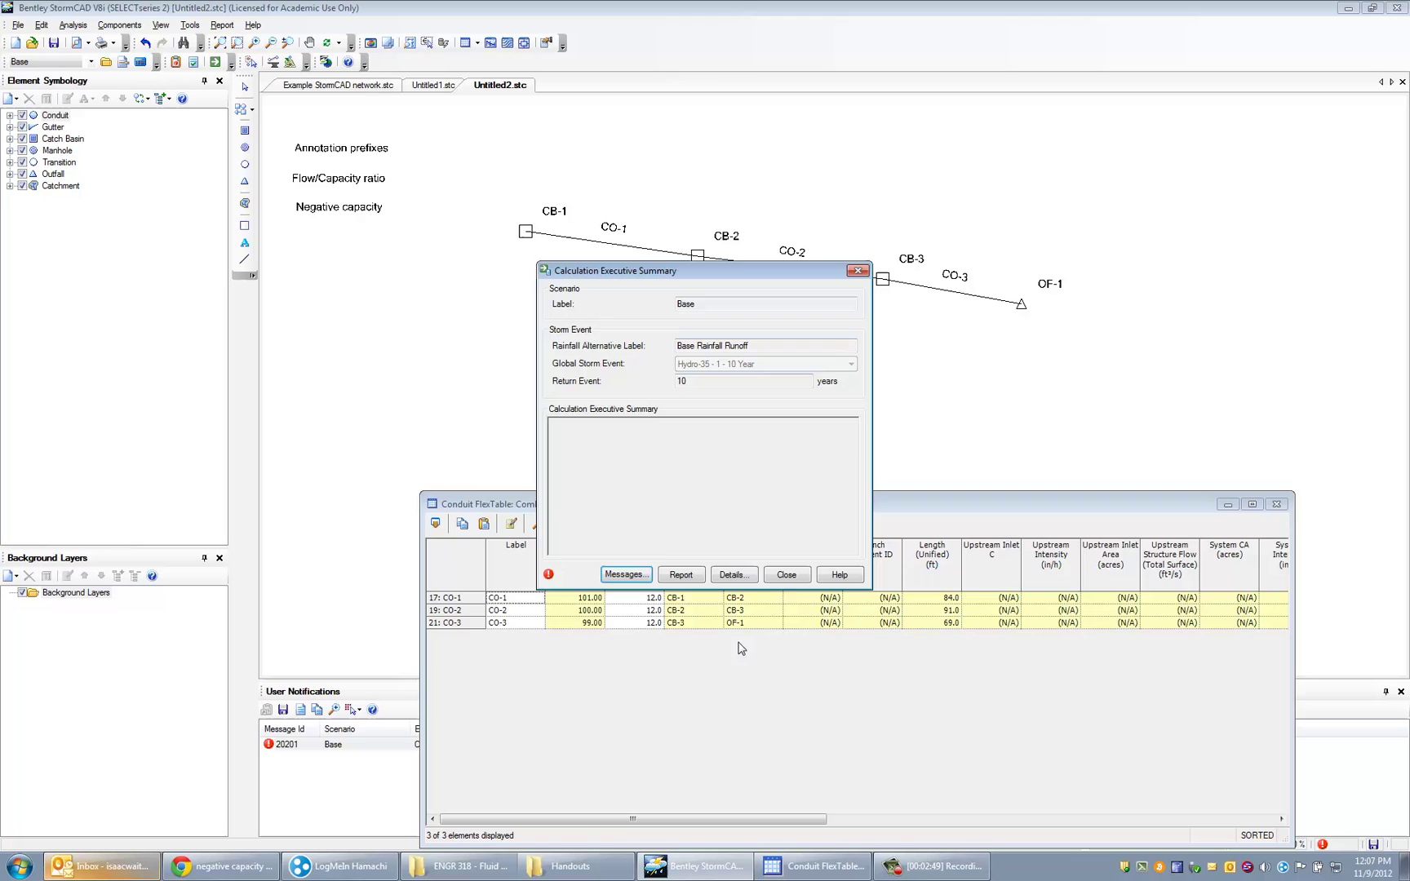
pyautogui.click(787, 575)
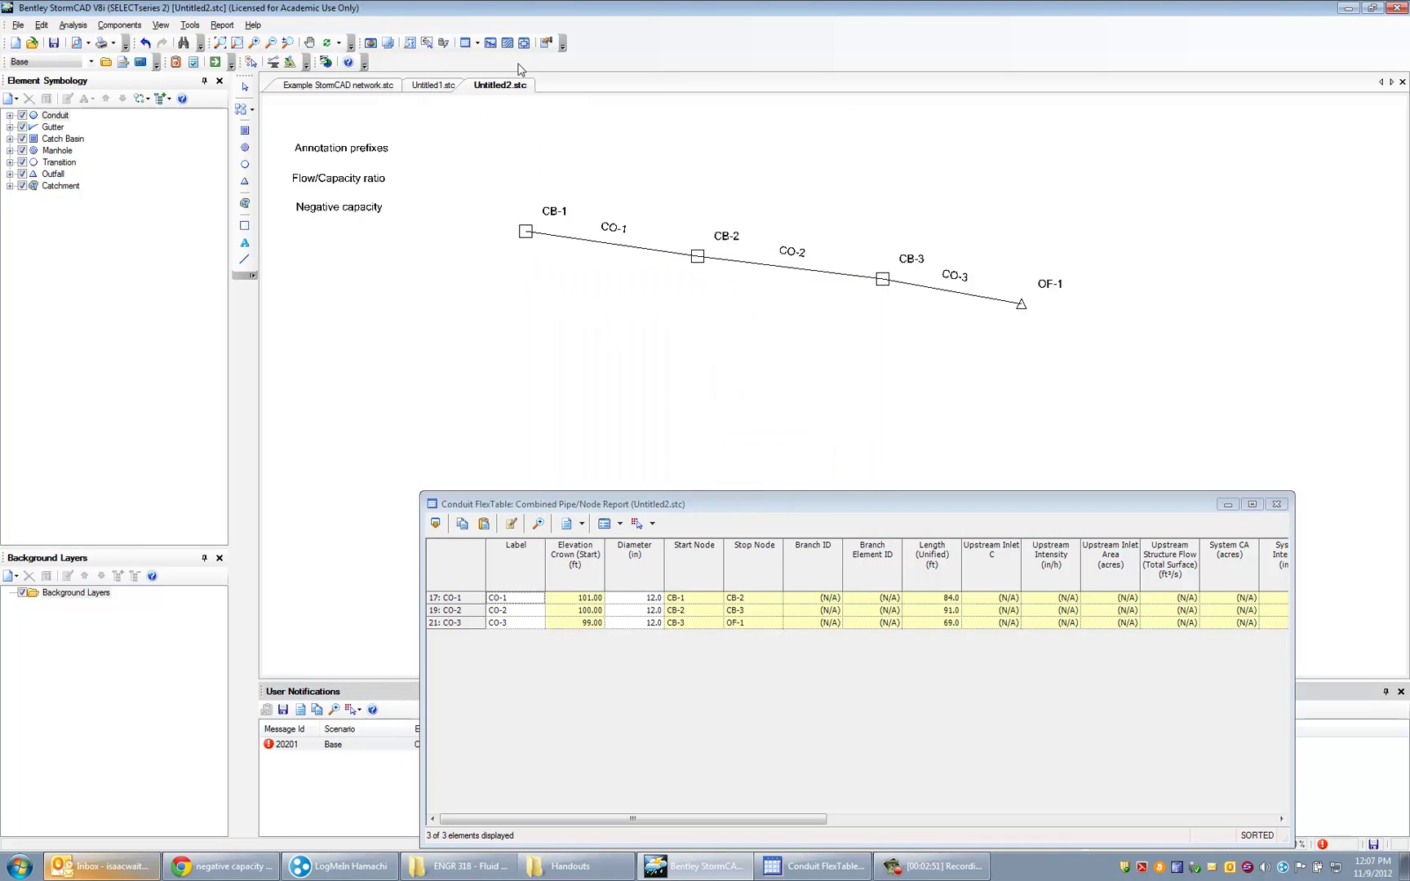
# Step: Enter ground elevations of 105, 104 and 103 ft for CB-1, CB-2 and CB-3 in the Catch Basin FlexTable
pyautogui.click(1277, 506)
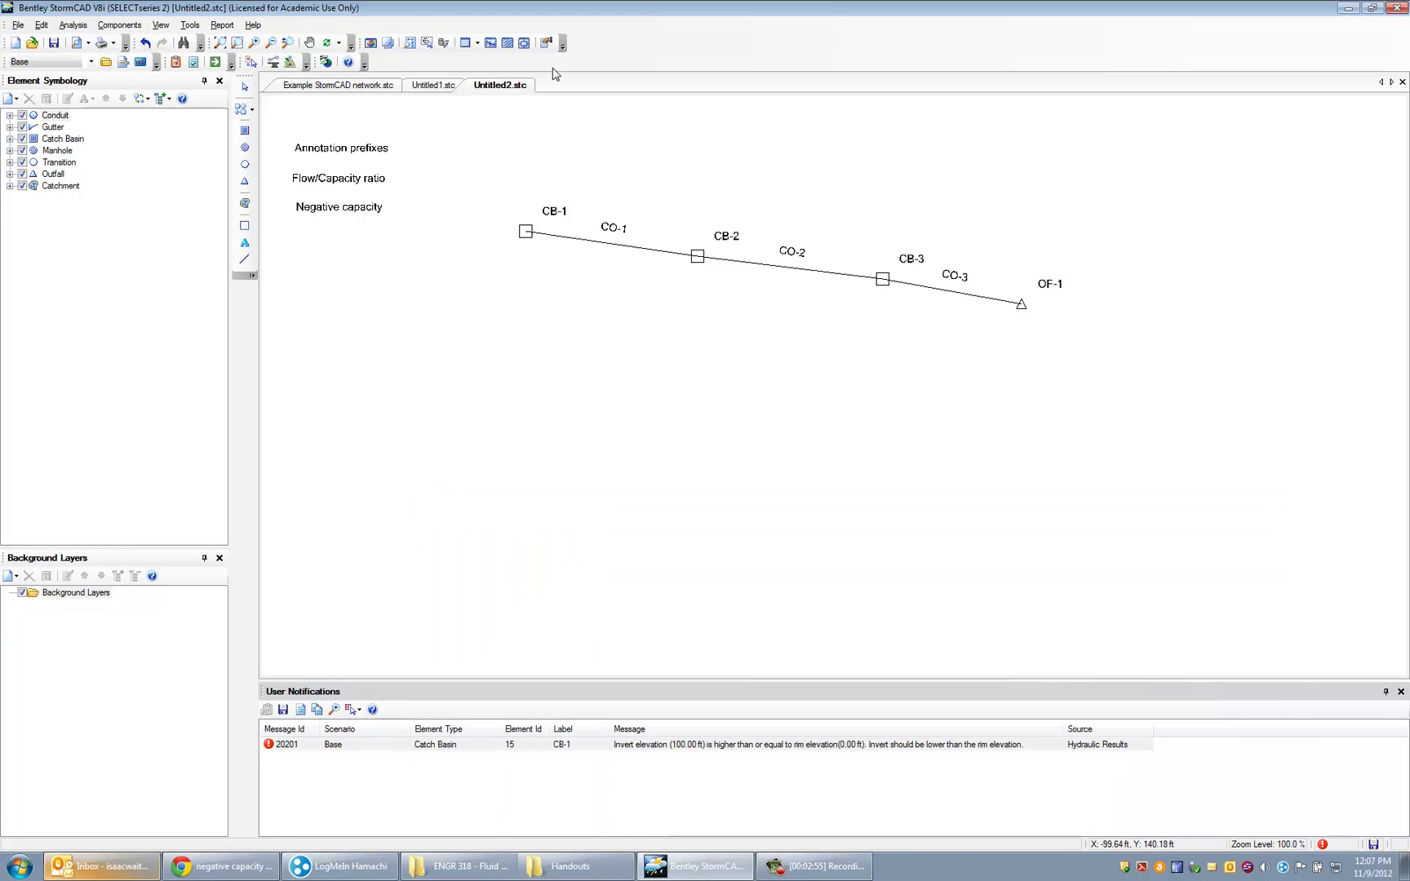
pyautogui.click(477, 45)
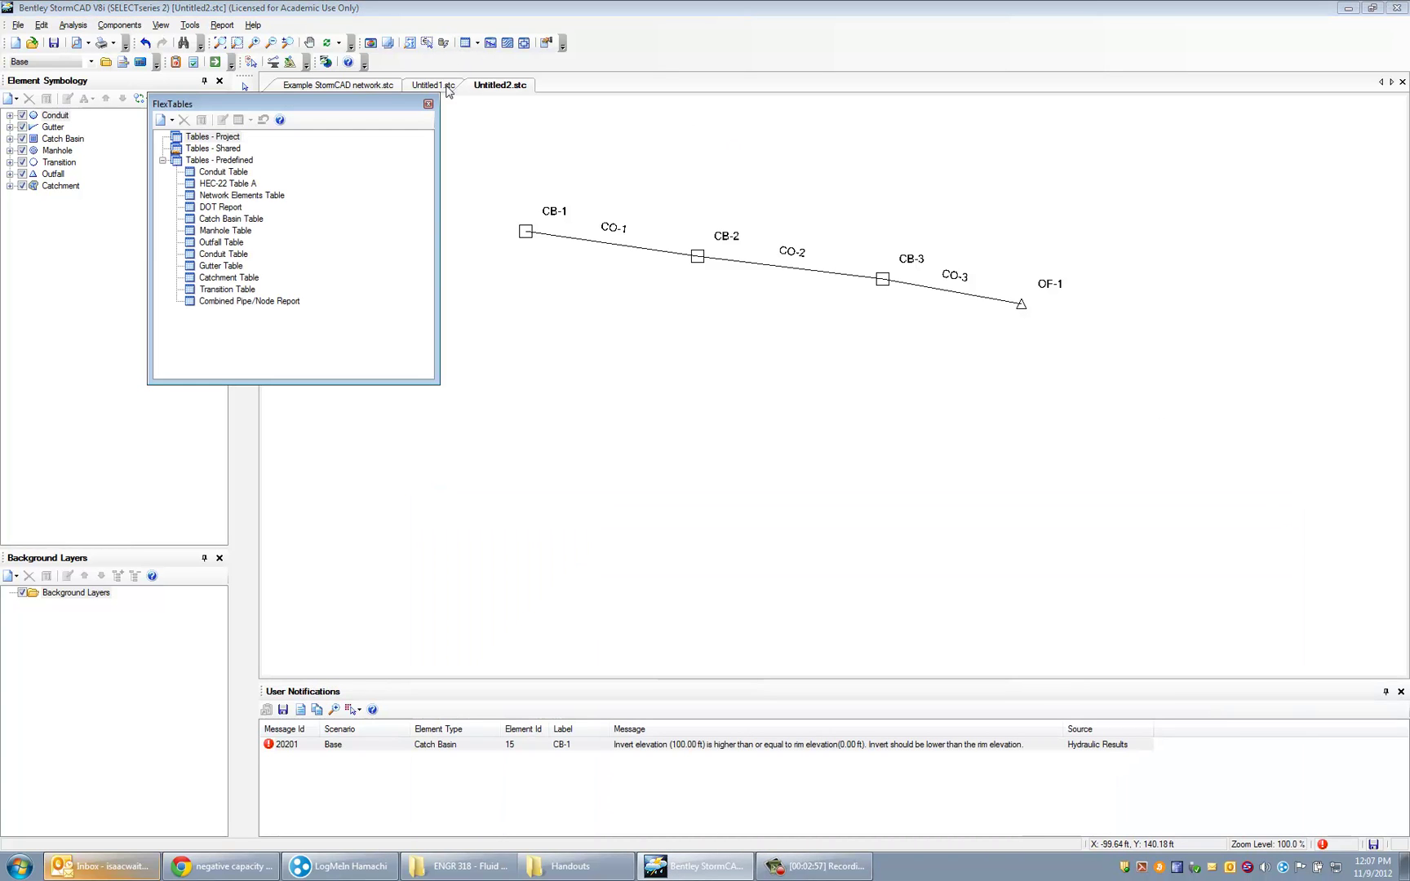
pyautogui.click(428, 104)
pyautogui.click(478, 45)
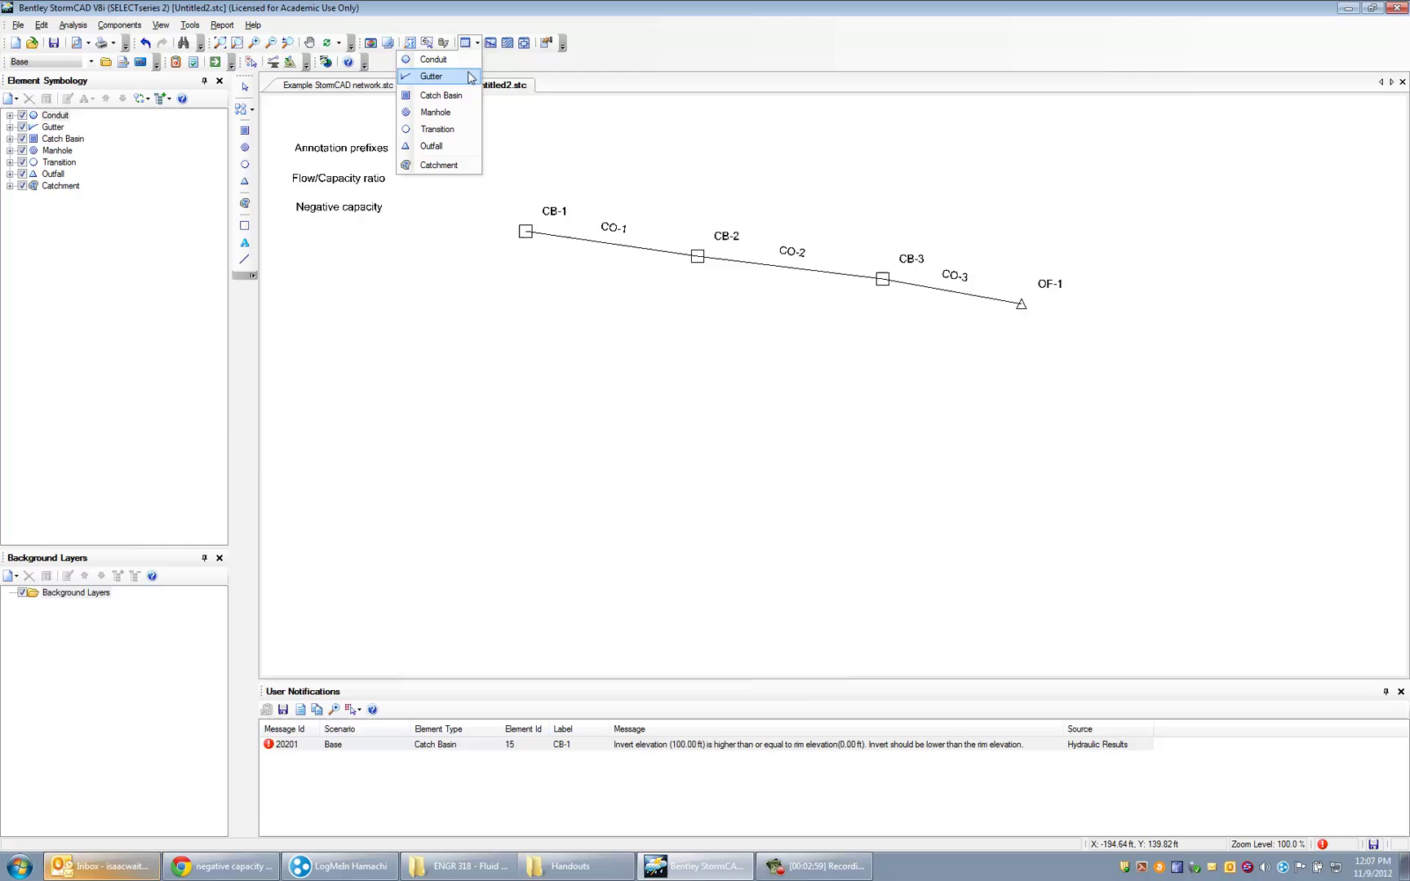
pyautogui.click(444, 96)
pyautogui.click(253, 510)
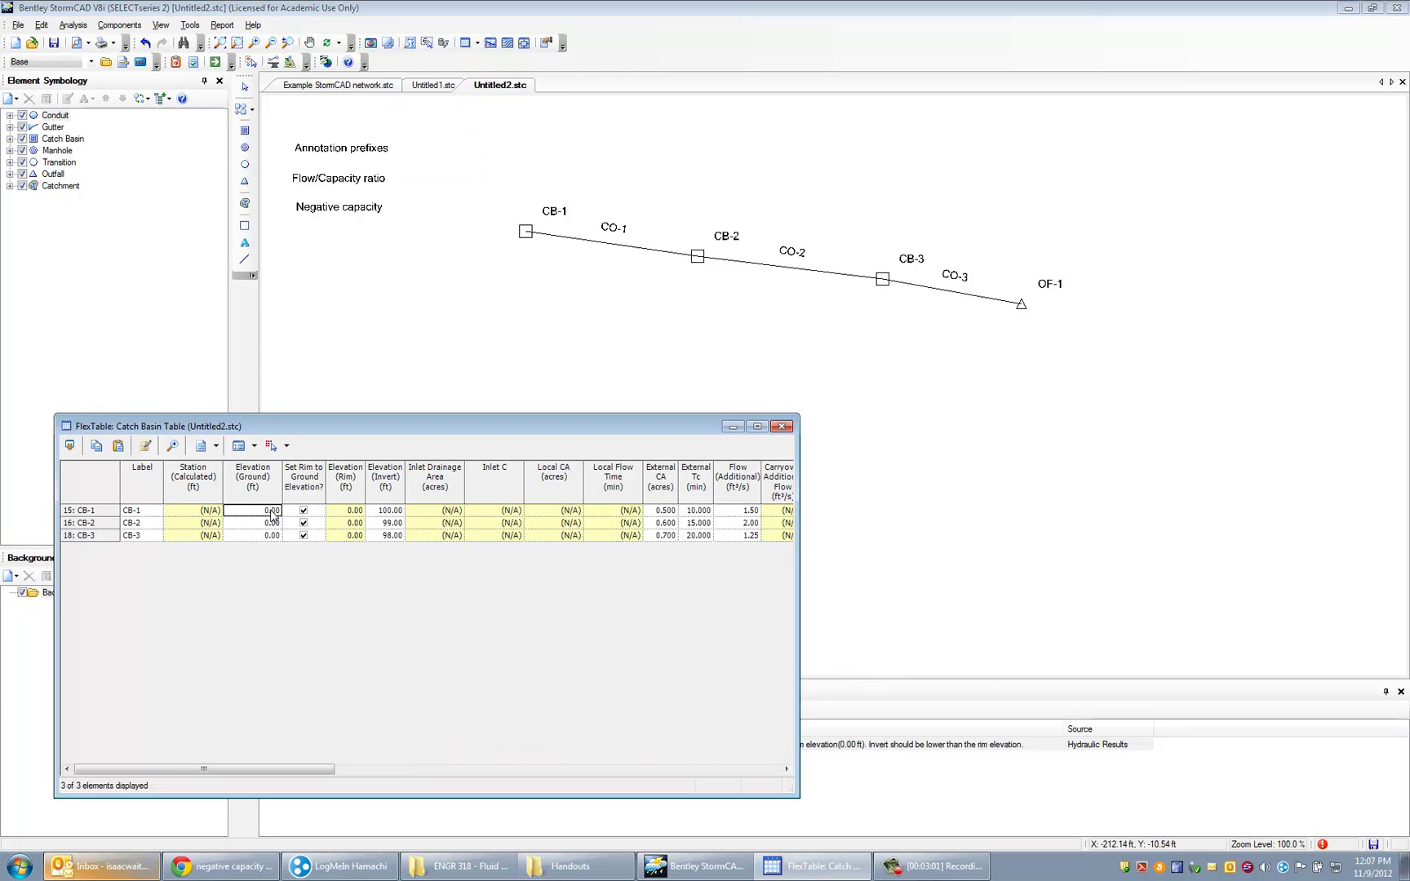
pyautogui.write('105')
pyautogui.press('Down')
pyautogui.write('104')
pyautogui.press('Down')
pyautogui.write('103')
pyautogui.press('Down')
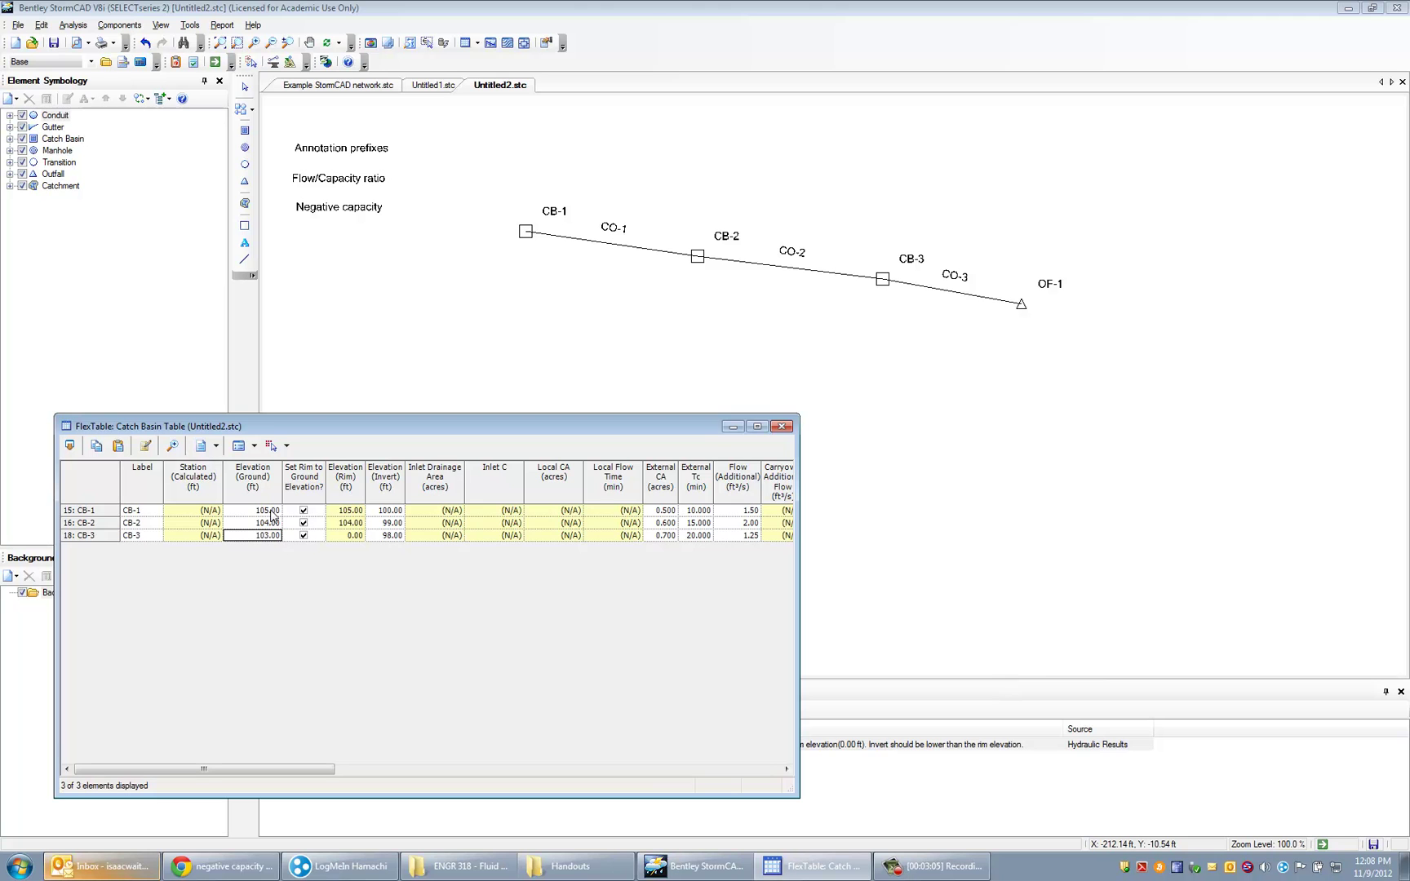
pyautogui.click(781, 426)
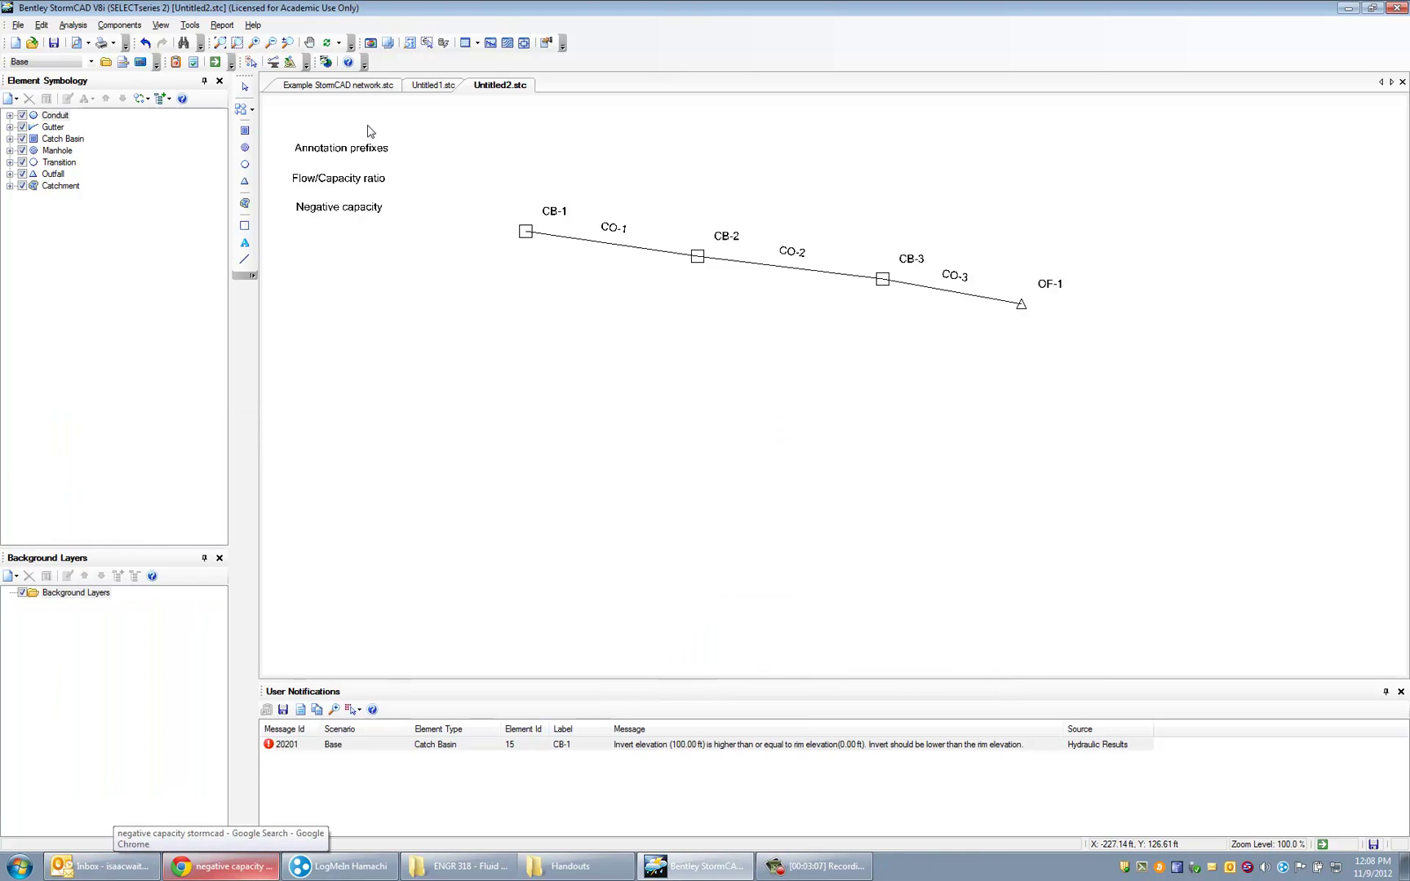
# Step: Recompute with the new ground elevations, then drag CB-1 lower in the drawing
pyautogui.click(215, 62)
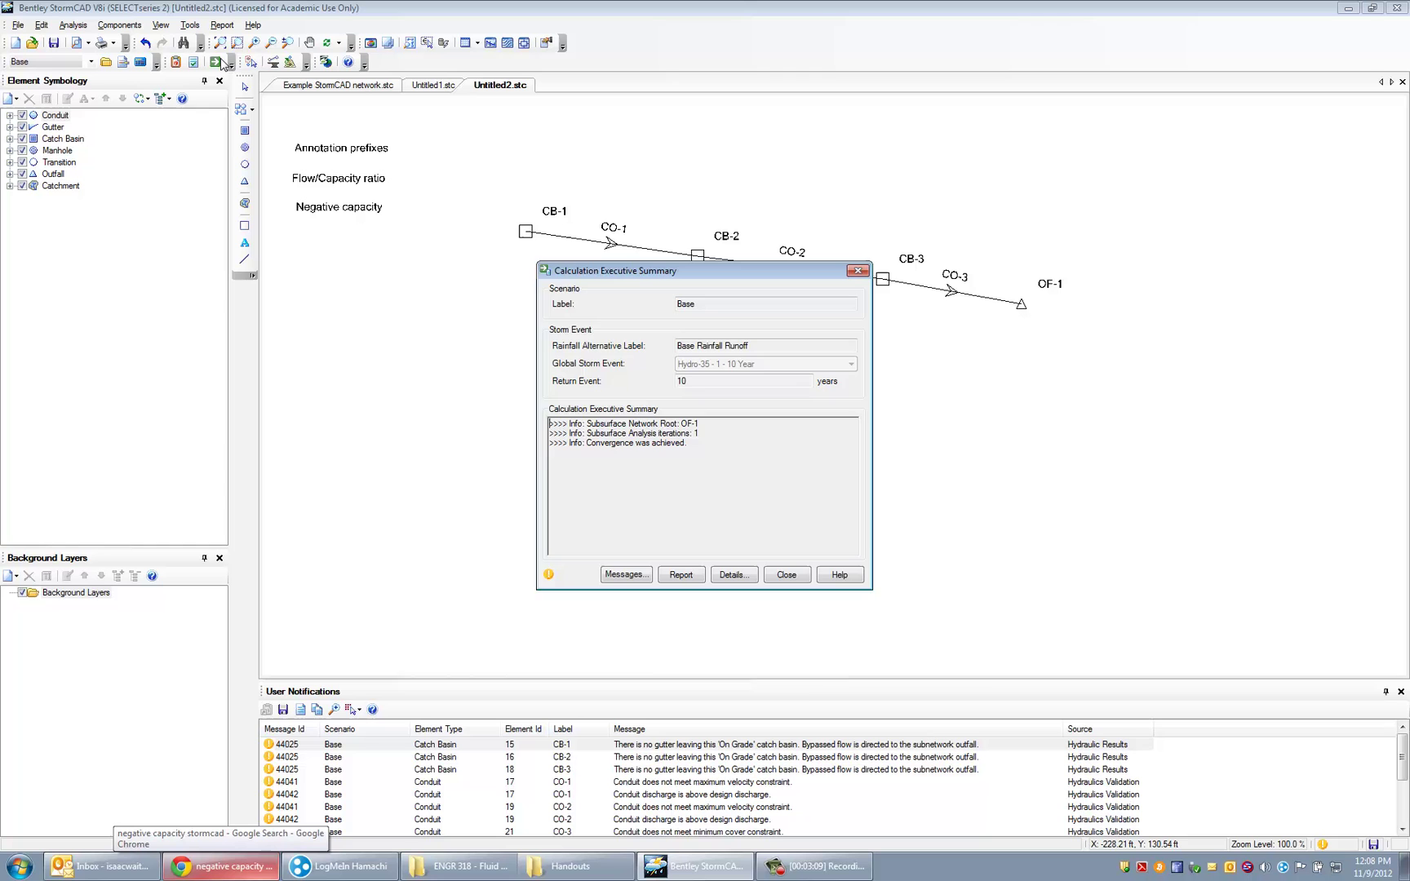
pyautogui.click(802, 575)
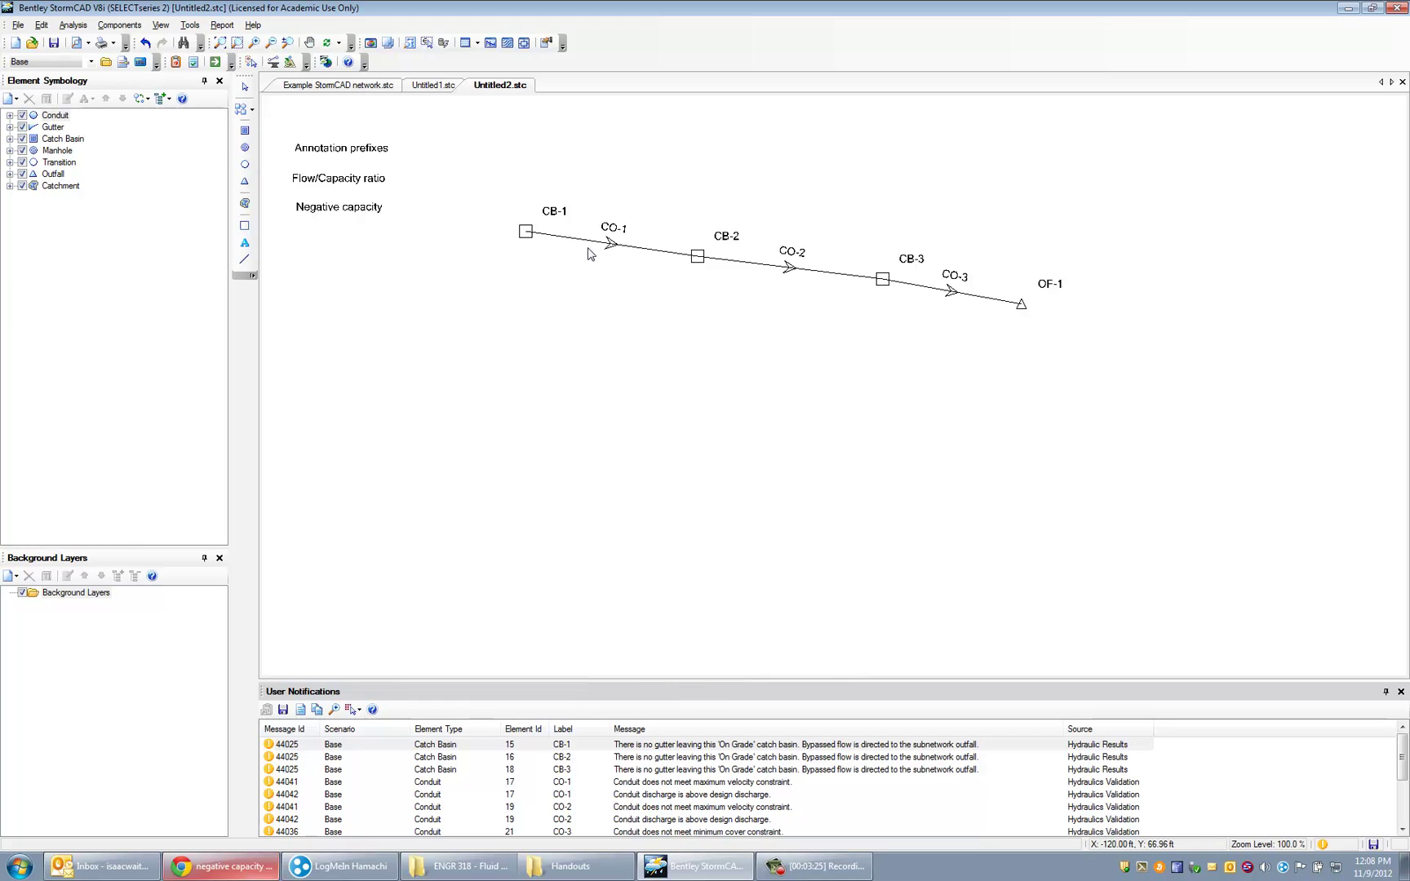
pyautogui.moveTo(526, 232); pyautogui.dragTo(532, 275)
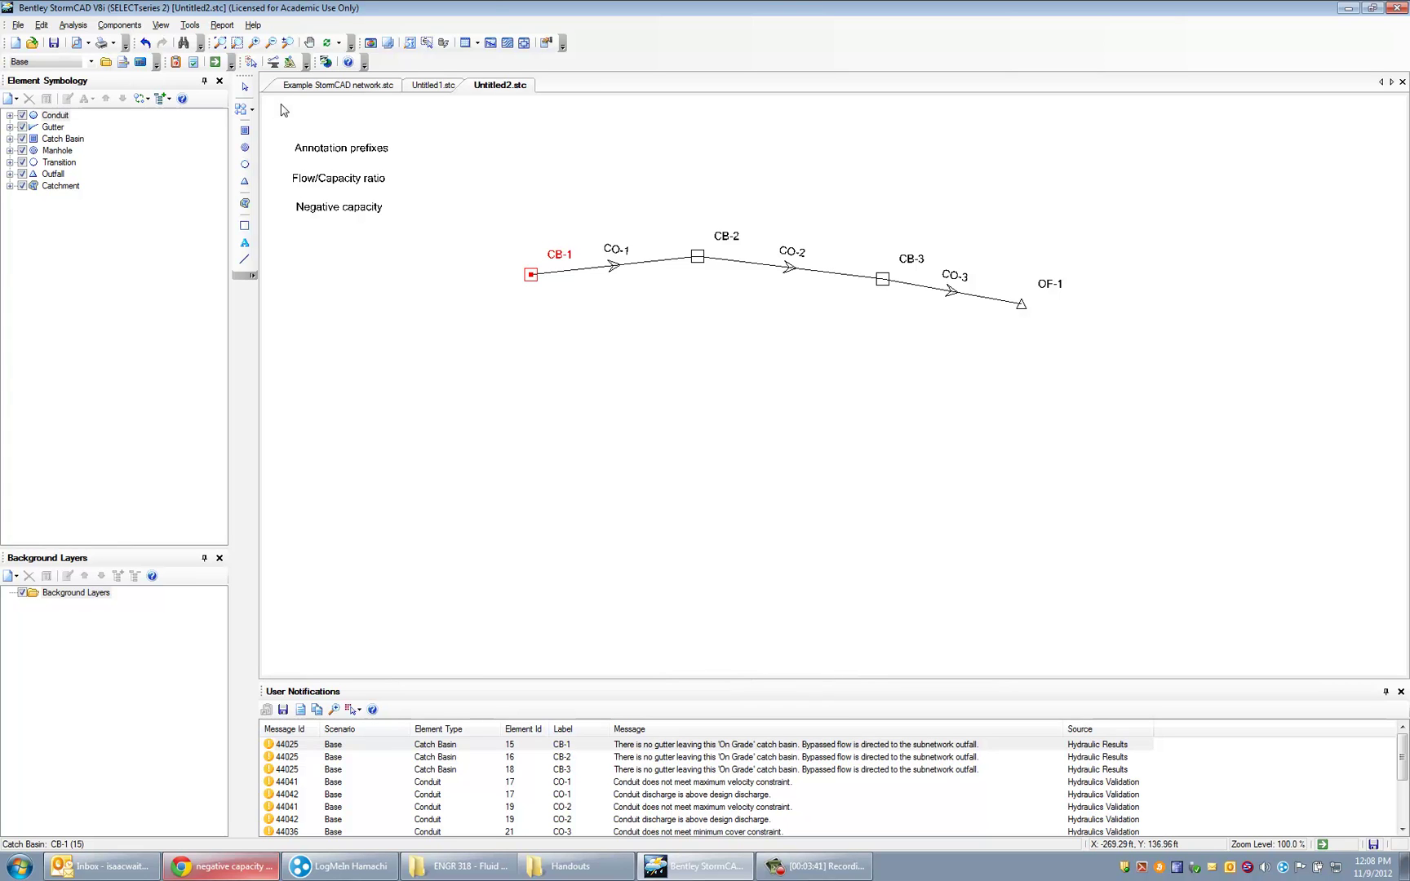
# Step: Review conduit total flows of 13.12, 22.26 and 30.89 ft³/s, then open the table's column editor
pyautogui.click(476, 42)
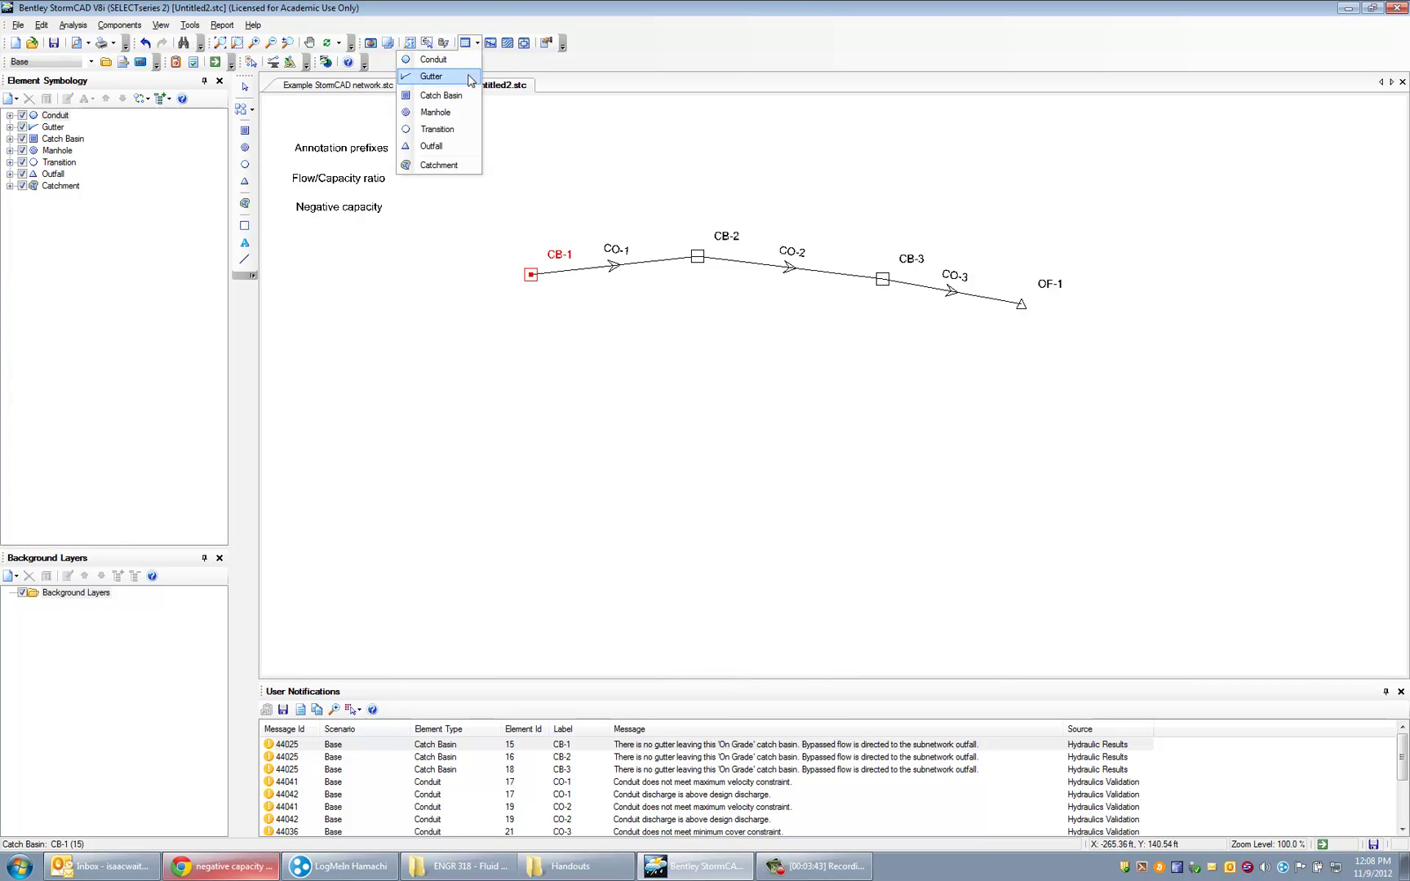
pyautogui.click(436, 60)
pyautogui.moveTo(721, 819); pyautogui.dragTo(1194, 780)
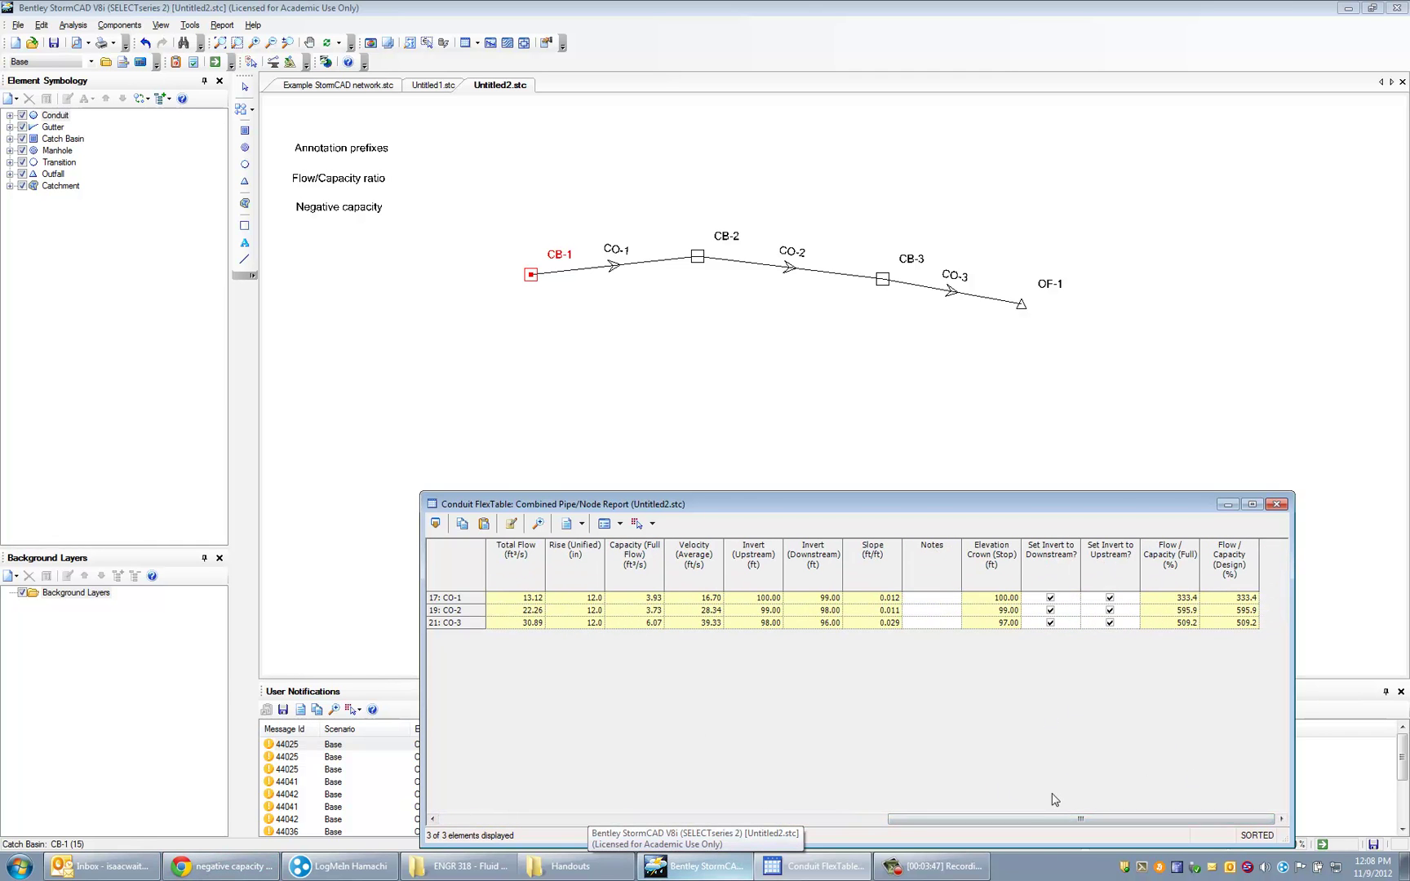
pyautogui.moveTo(1030, 819); pyautogui.dragTo(818, 825)
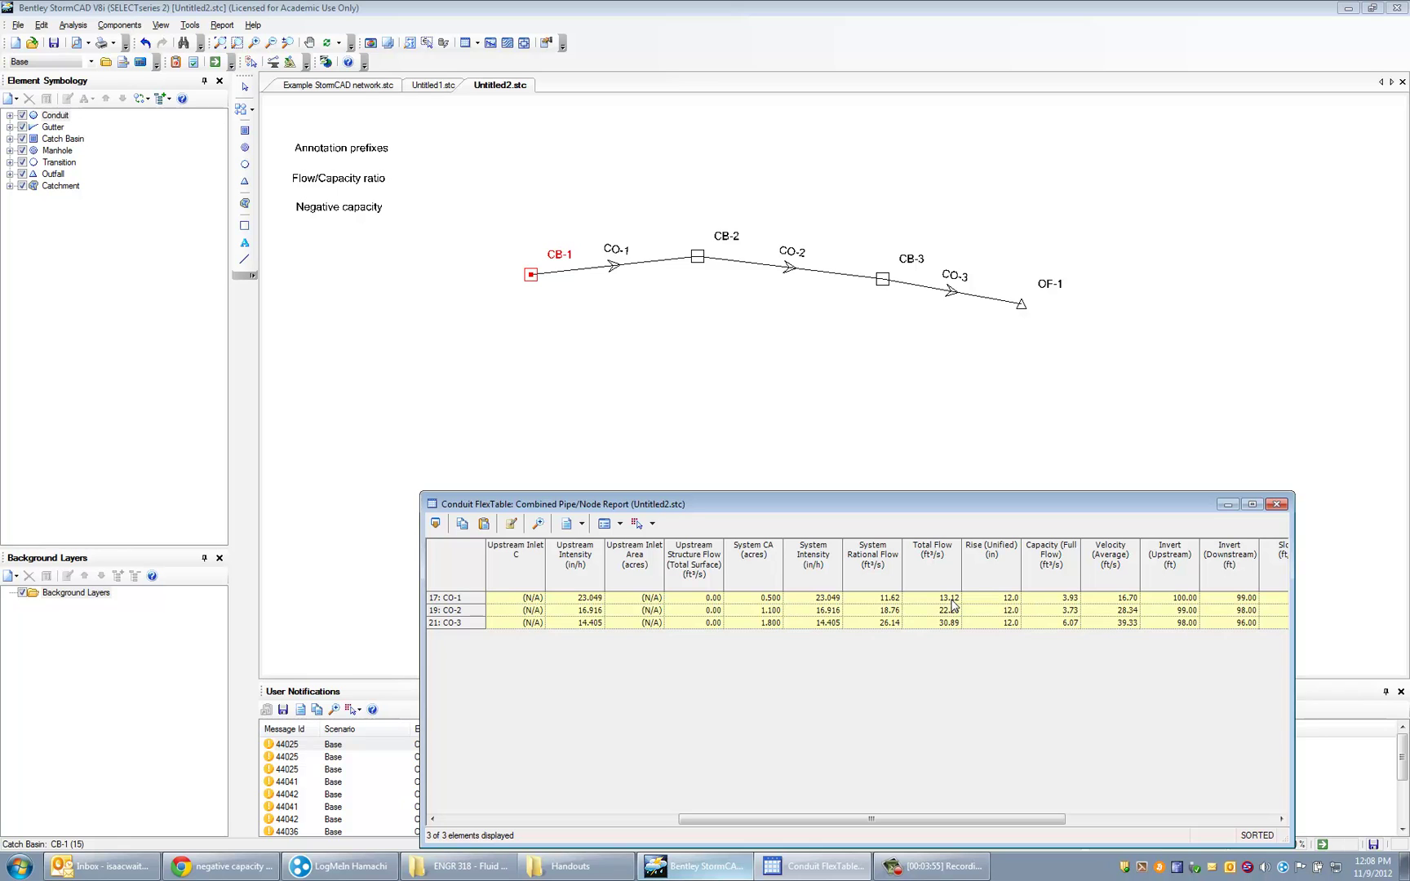
pyautogui.moveTo(901, 818); pyautogui.dragTo(931, 820)
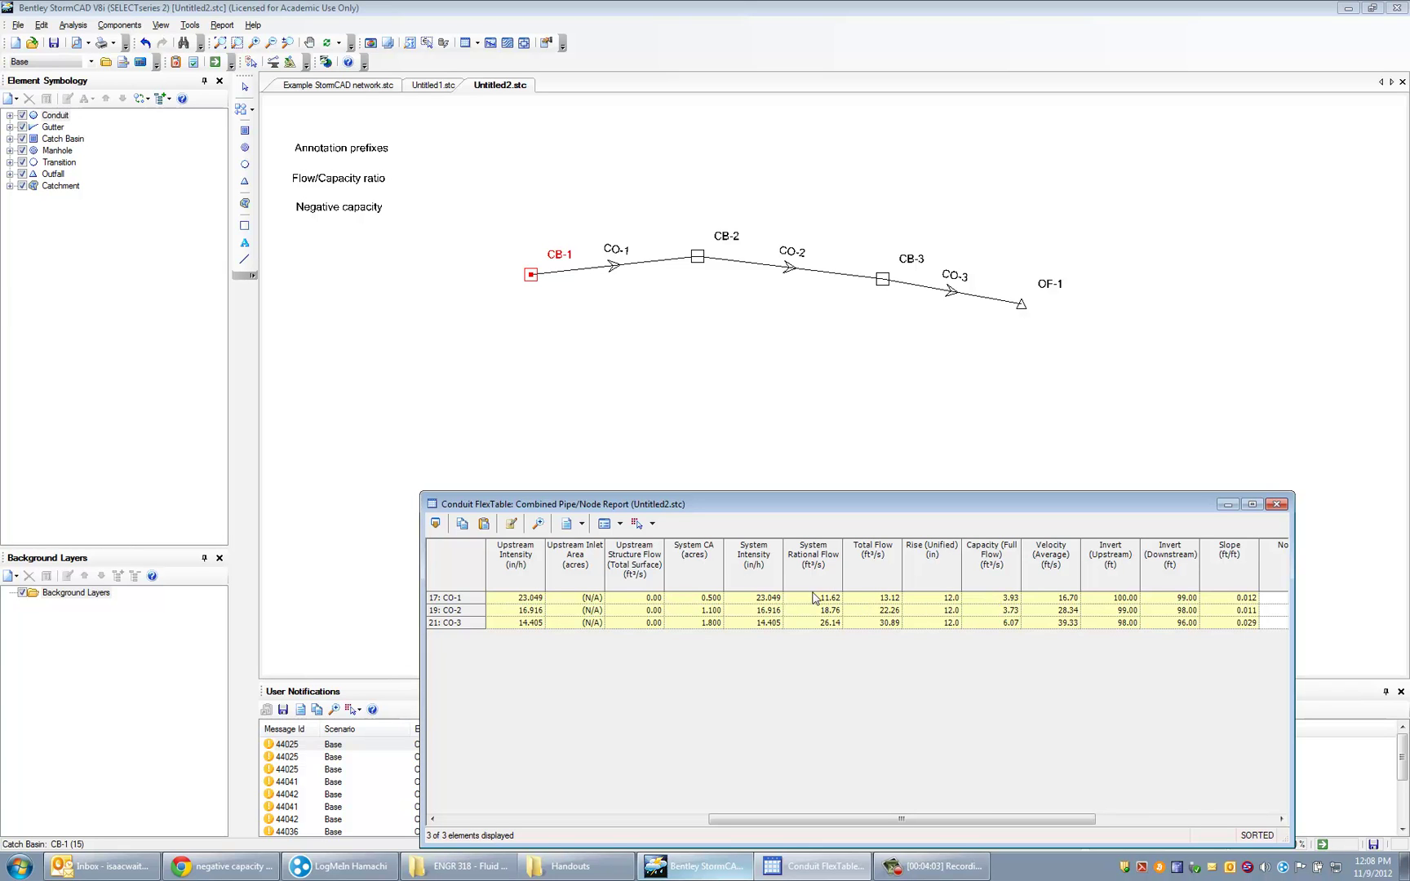
pyautogui.click(512, 526)
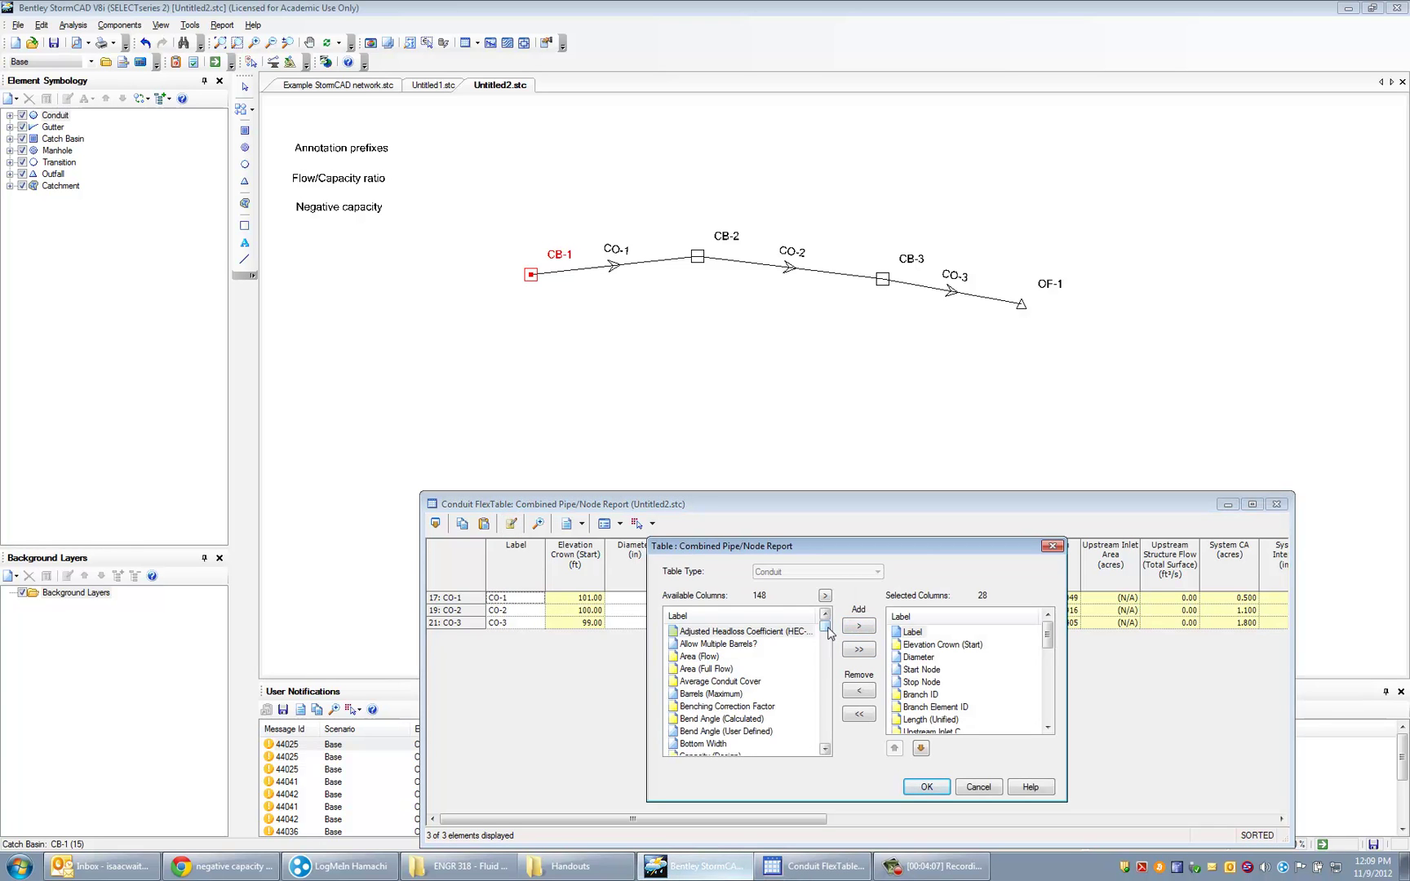
# Step: Move the Flow / Capacity (Full) column to the end of the conduit FlexTable and review it
pyautogui.moveTo(830, 633); pyautogui.dragTo(832, 674)
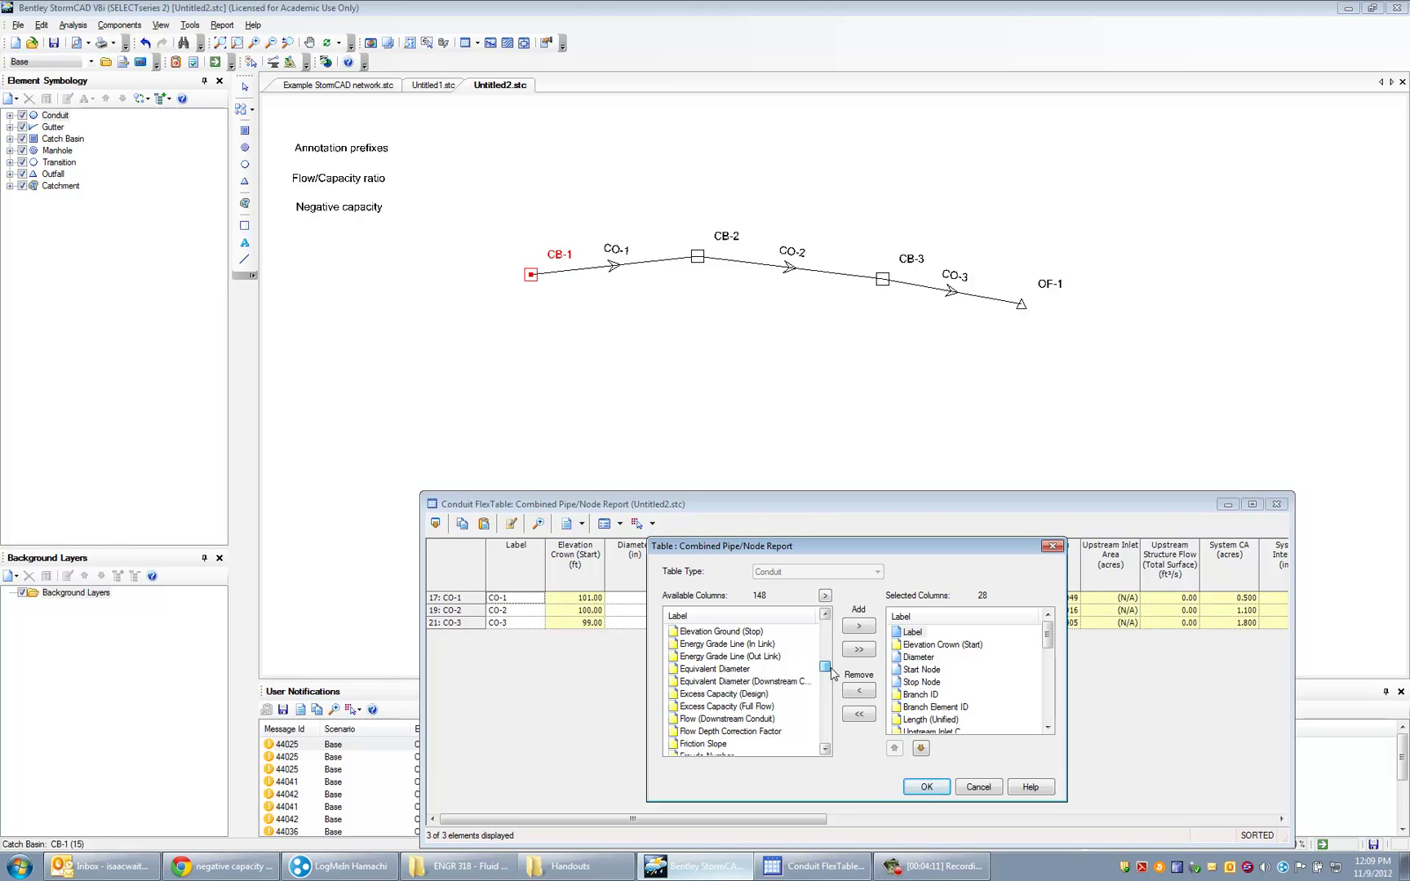
pyautogui.moveTo(832, 674)
pyautogui.mouseDown()
pyautogui.moveTo(836, 704)
pyautogui.moveTo(840, 674)
pyautogui.mouseUp()
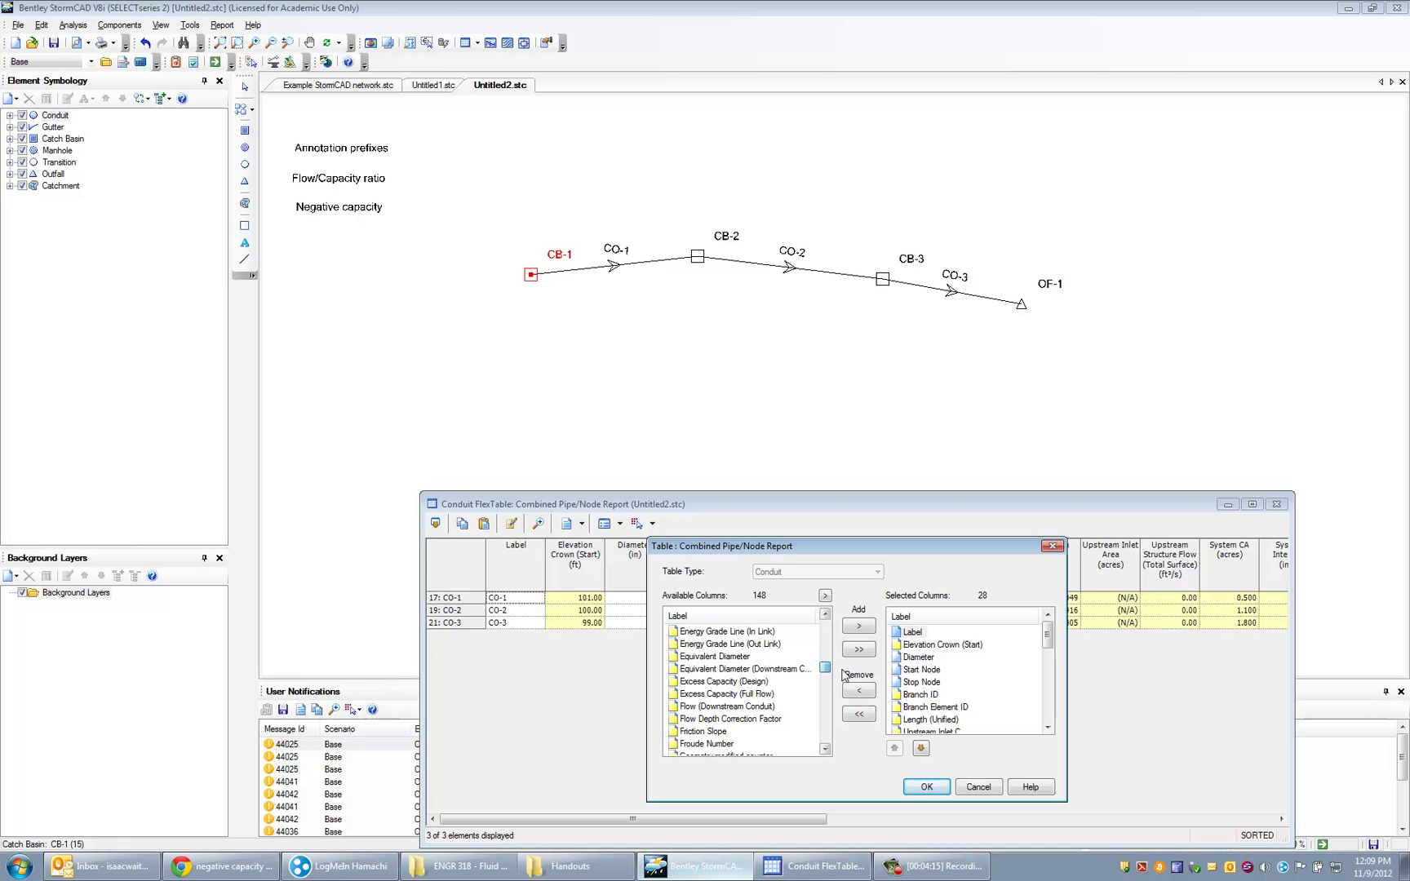
pyautogui.moveTo(1047, 637); pyautogui.dragTo(1049, 708)
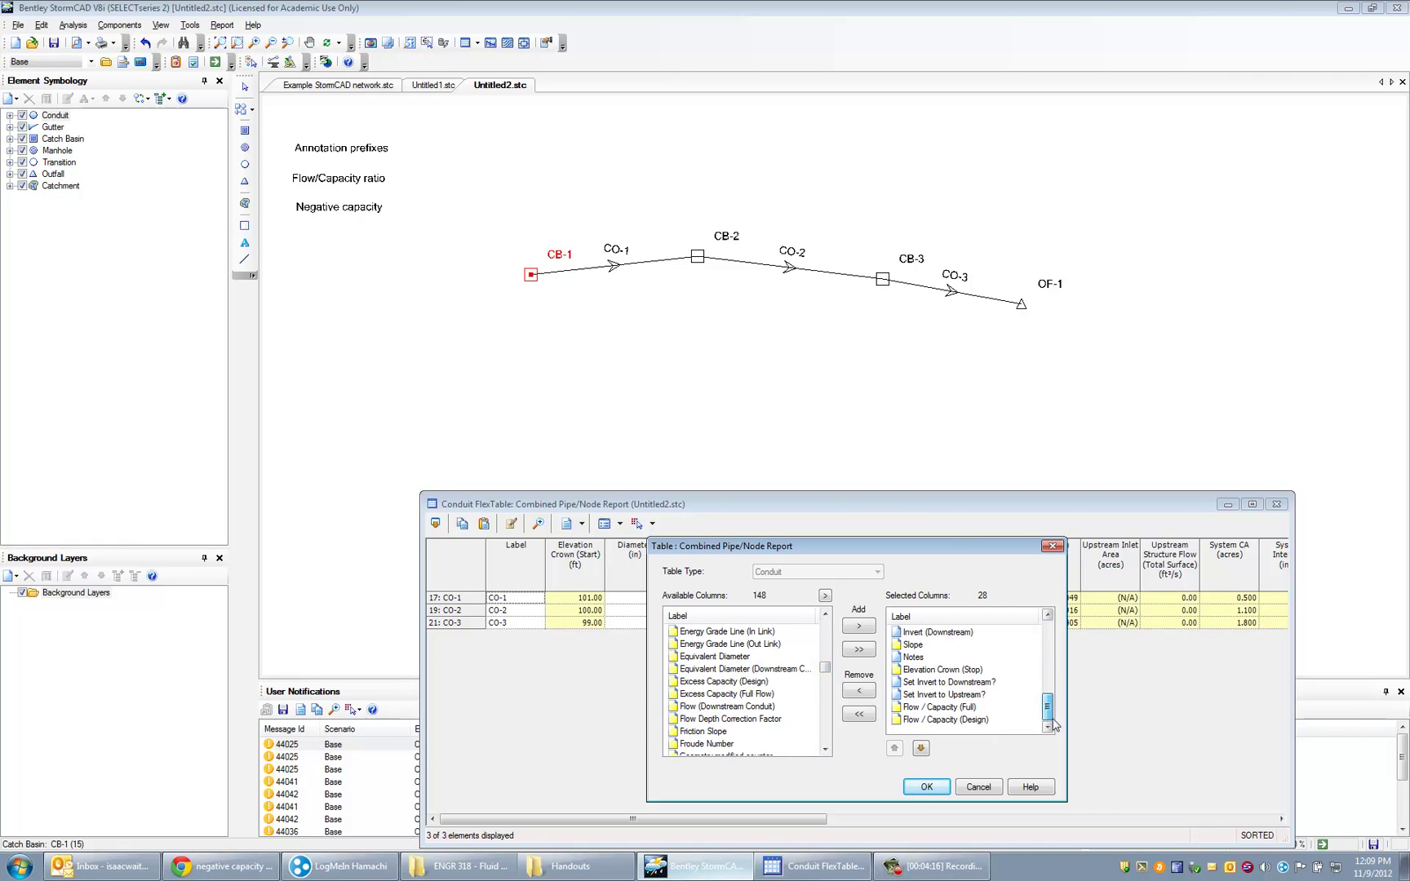
pyautogui.click(961, 708)
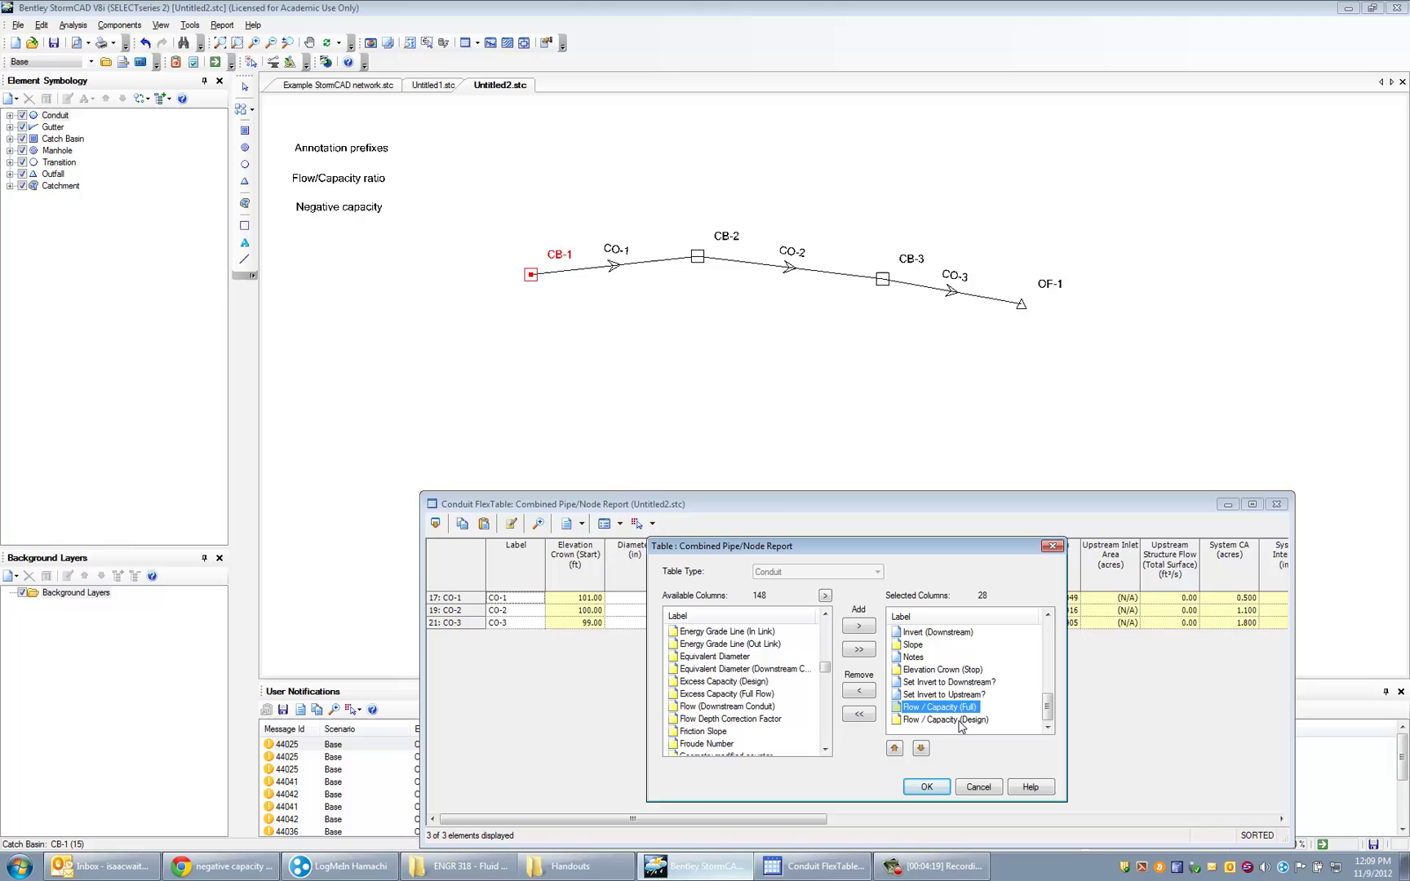
pyautogui.click(859, 691)
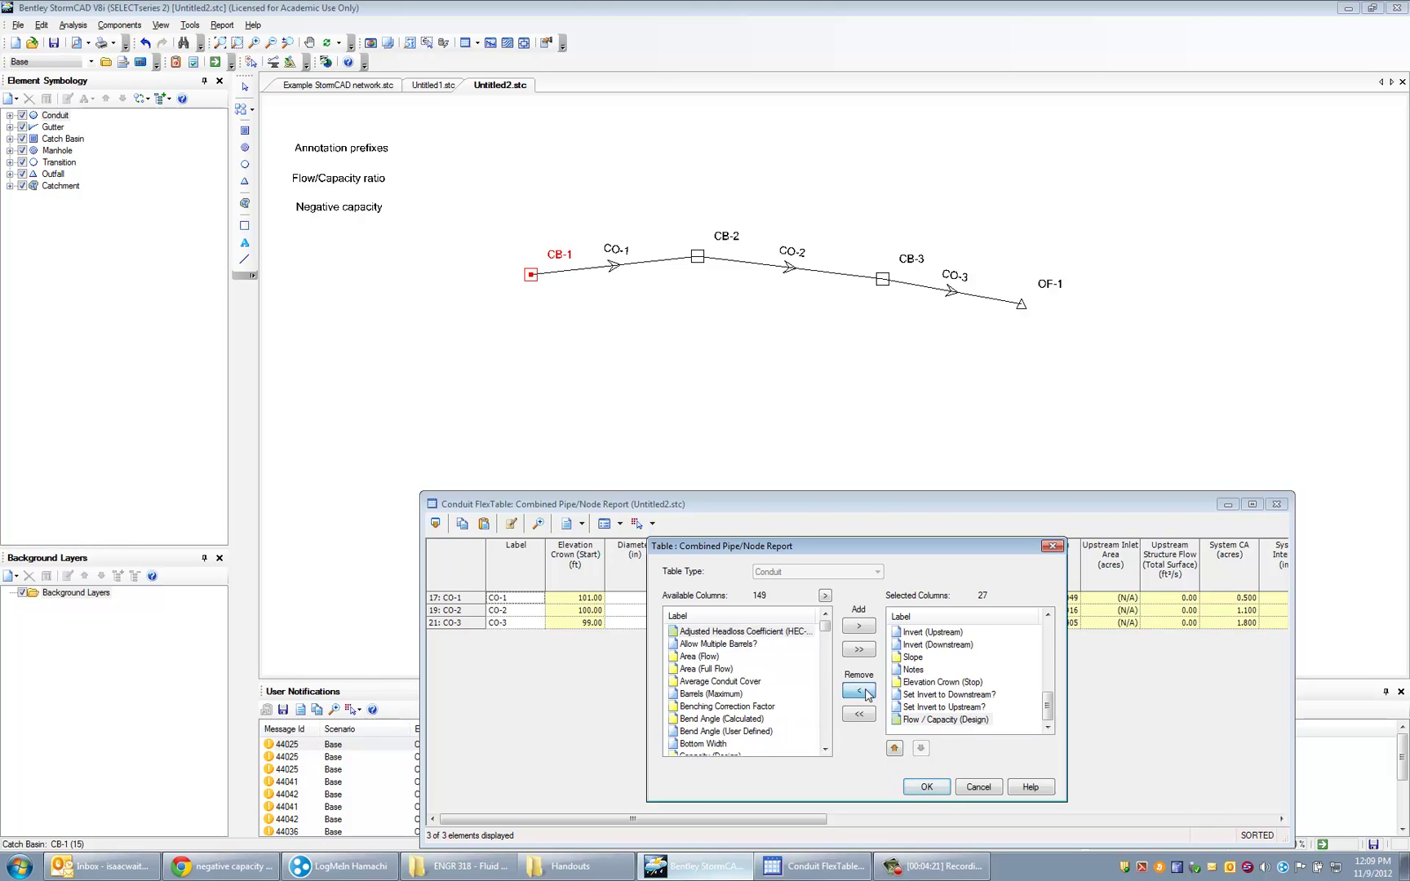
pyautogui.moveTo(825, 626); pyautogui.dragTo(834, 663)
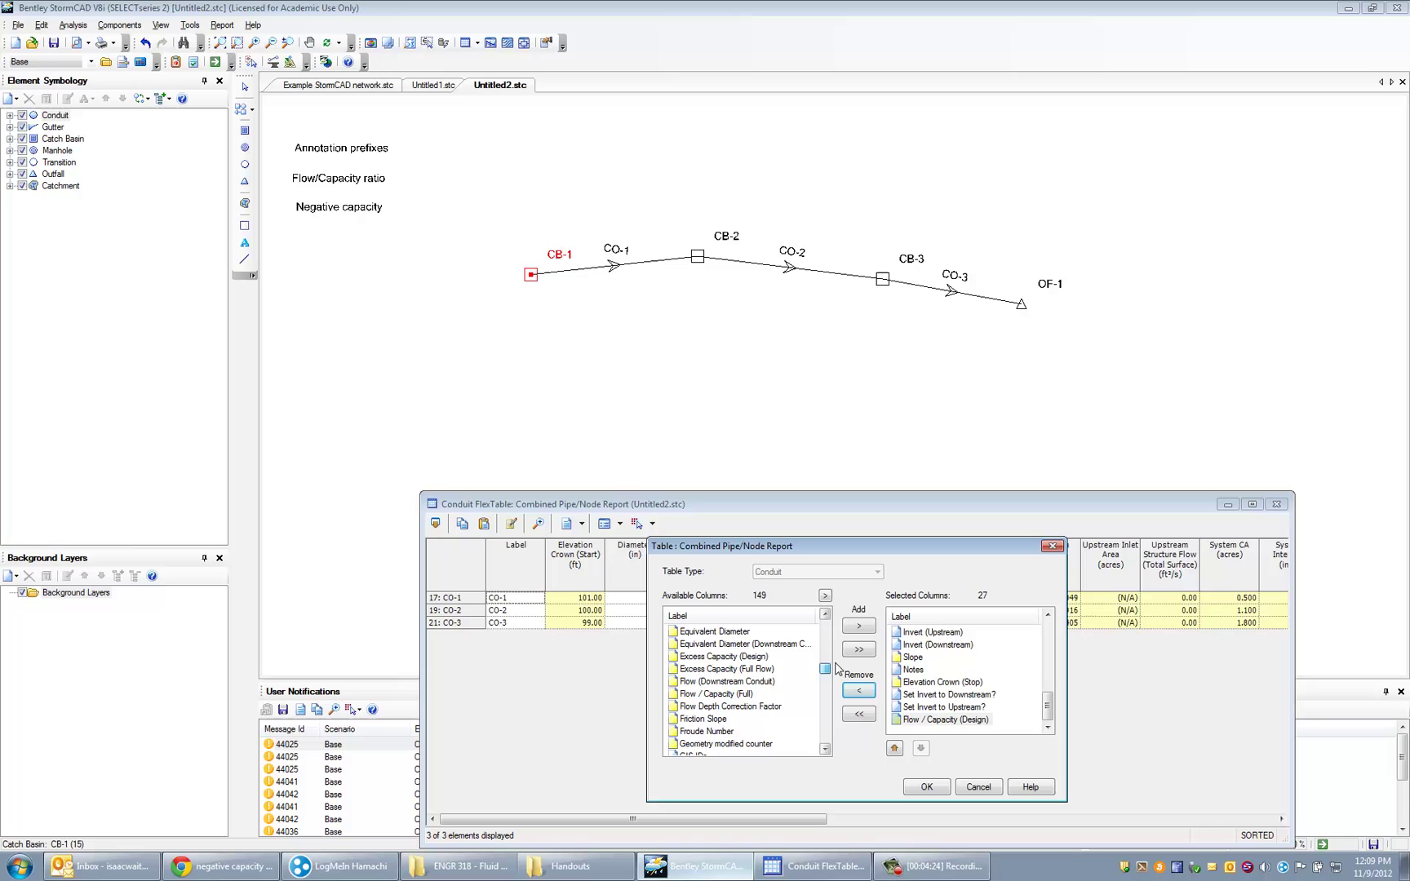
pyautogui.click(740, 694)
pyautogui.click(863, 627)
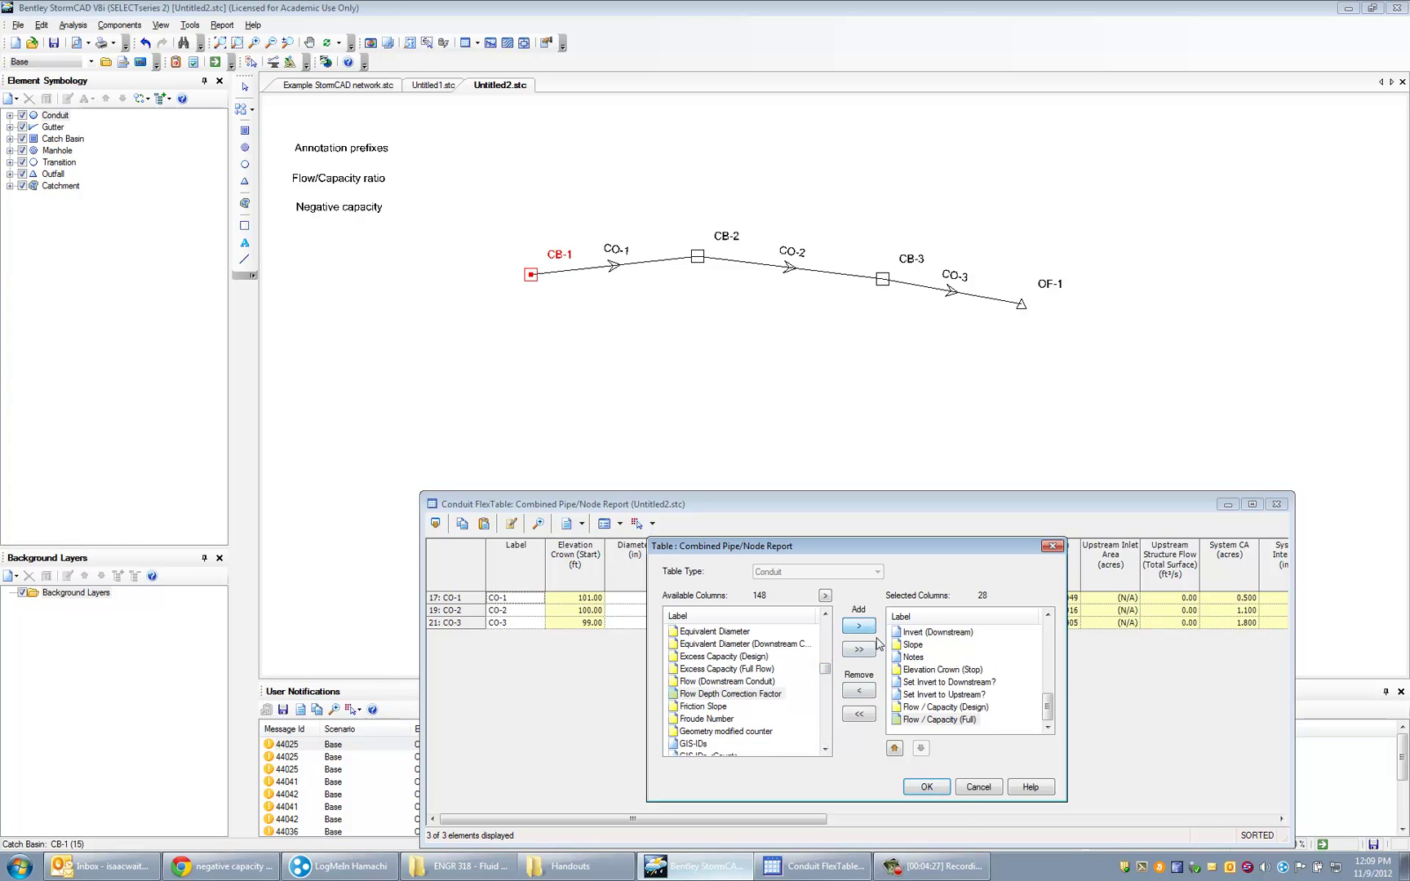
pyautogui.click(930, 788)
pyautogui.moveTo(806, 820); pyautogui.dragTo(1257, 806)
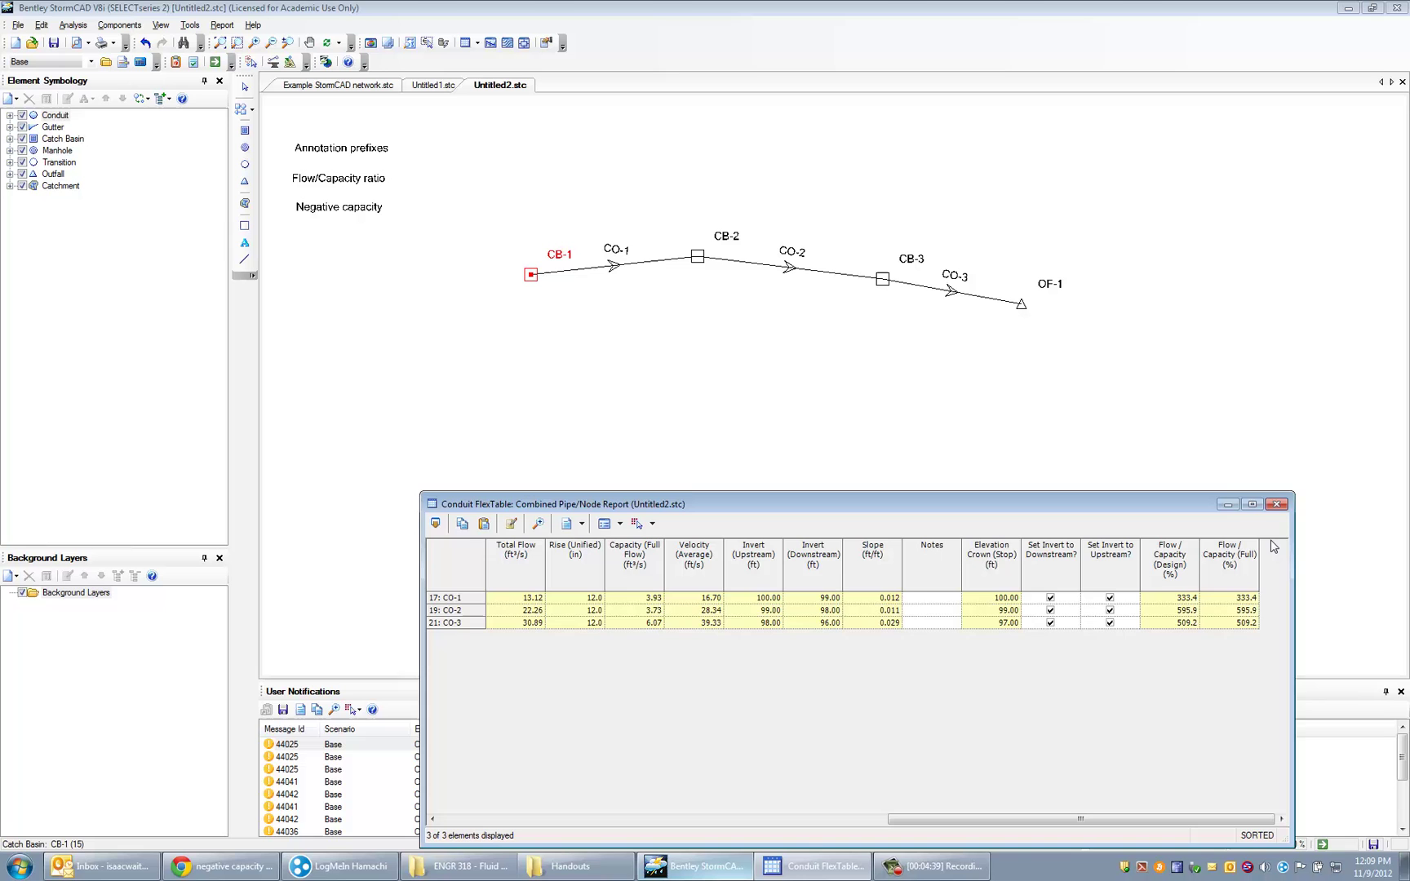
# Step: Close the table, drag CB-1 upward, and add a Flow / Capacity (Full) conduit annotation
pyautogui.click(1277, 504)
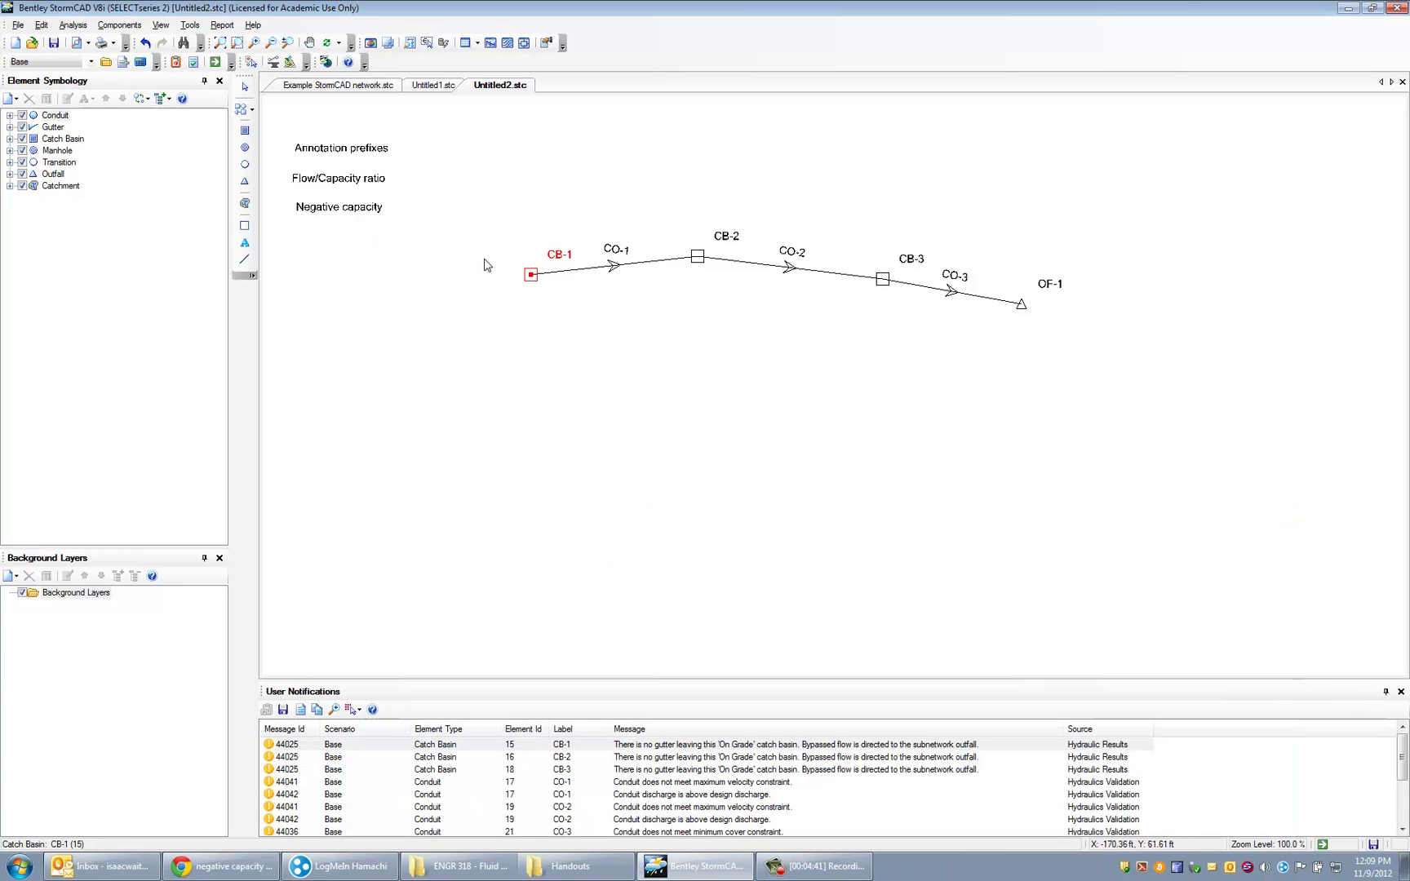
pyautogui.moveTo(531, 274); pyautogui.dragTo(526, 243)
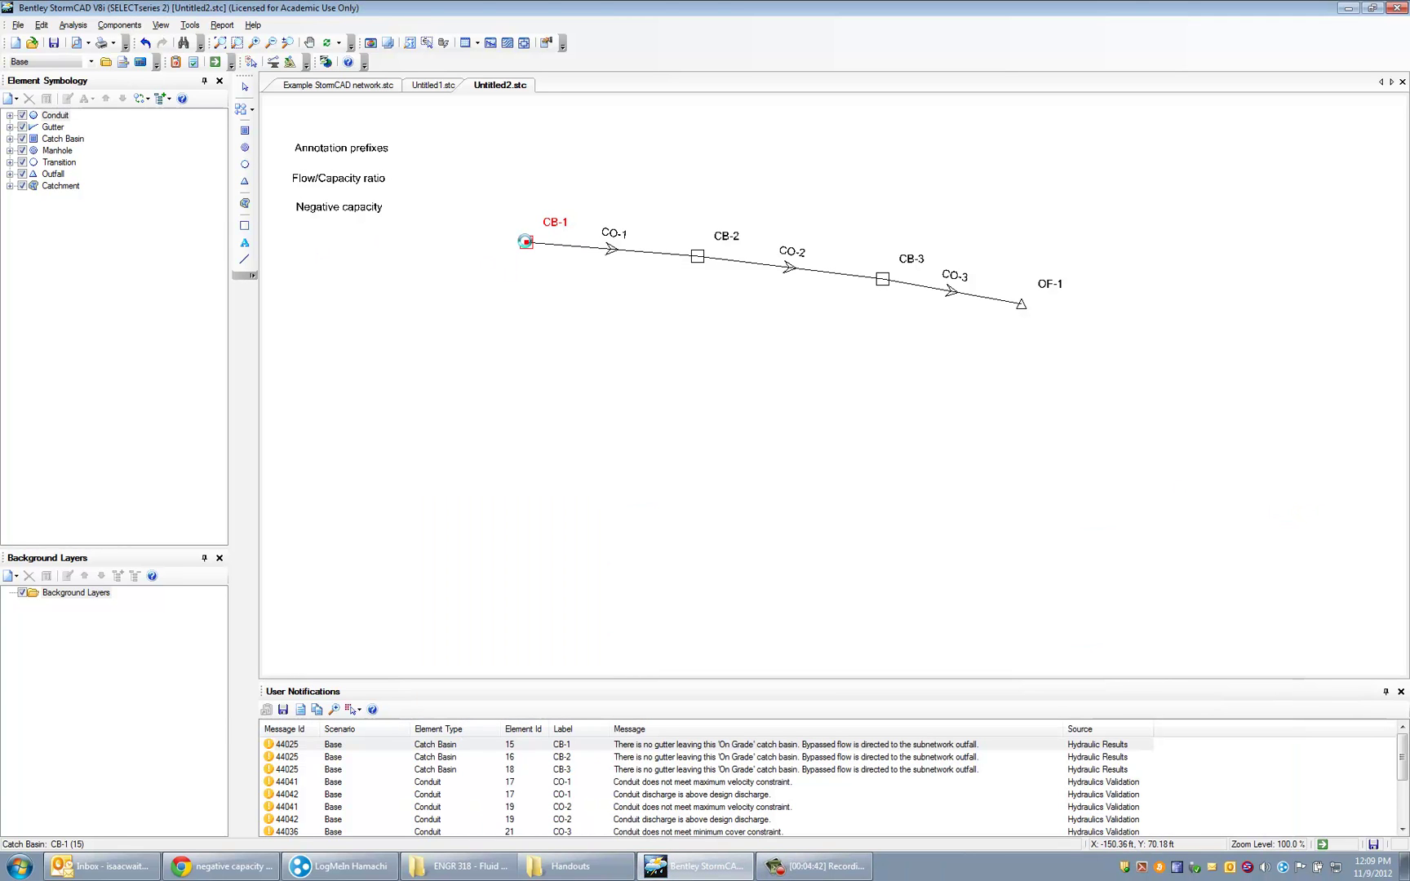
pyautogui.click(9, 116)
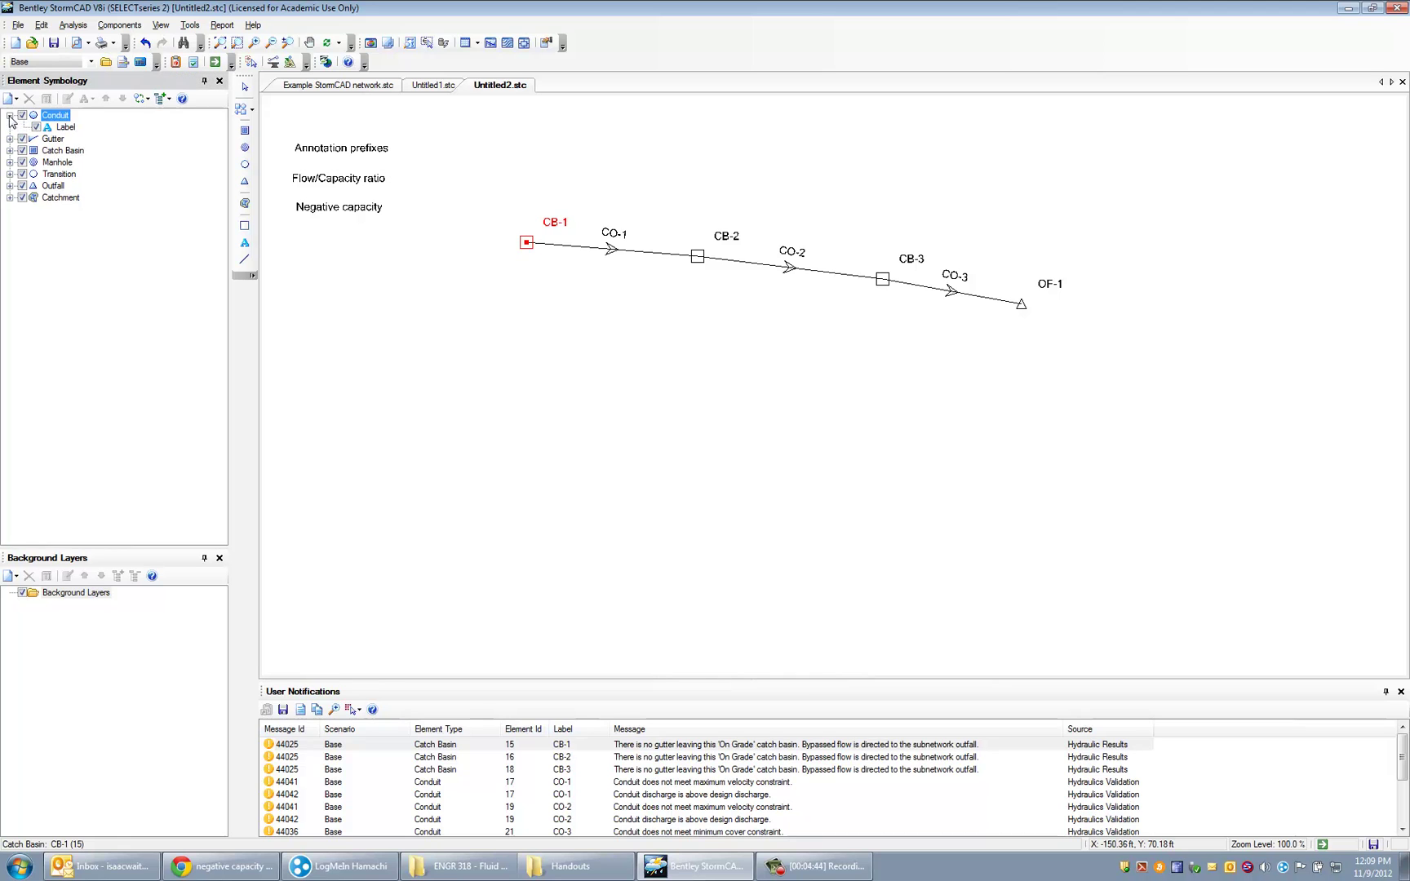
pyautogui.rightClick(56, 116)
pyautogui.moveTo(103, 124)
pyautogui.click(263, 122)
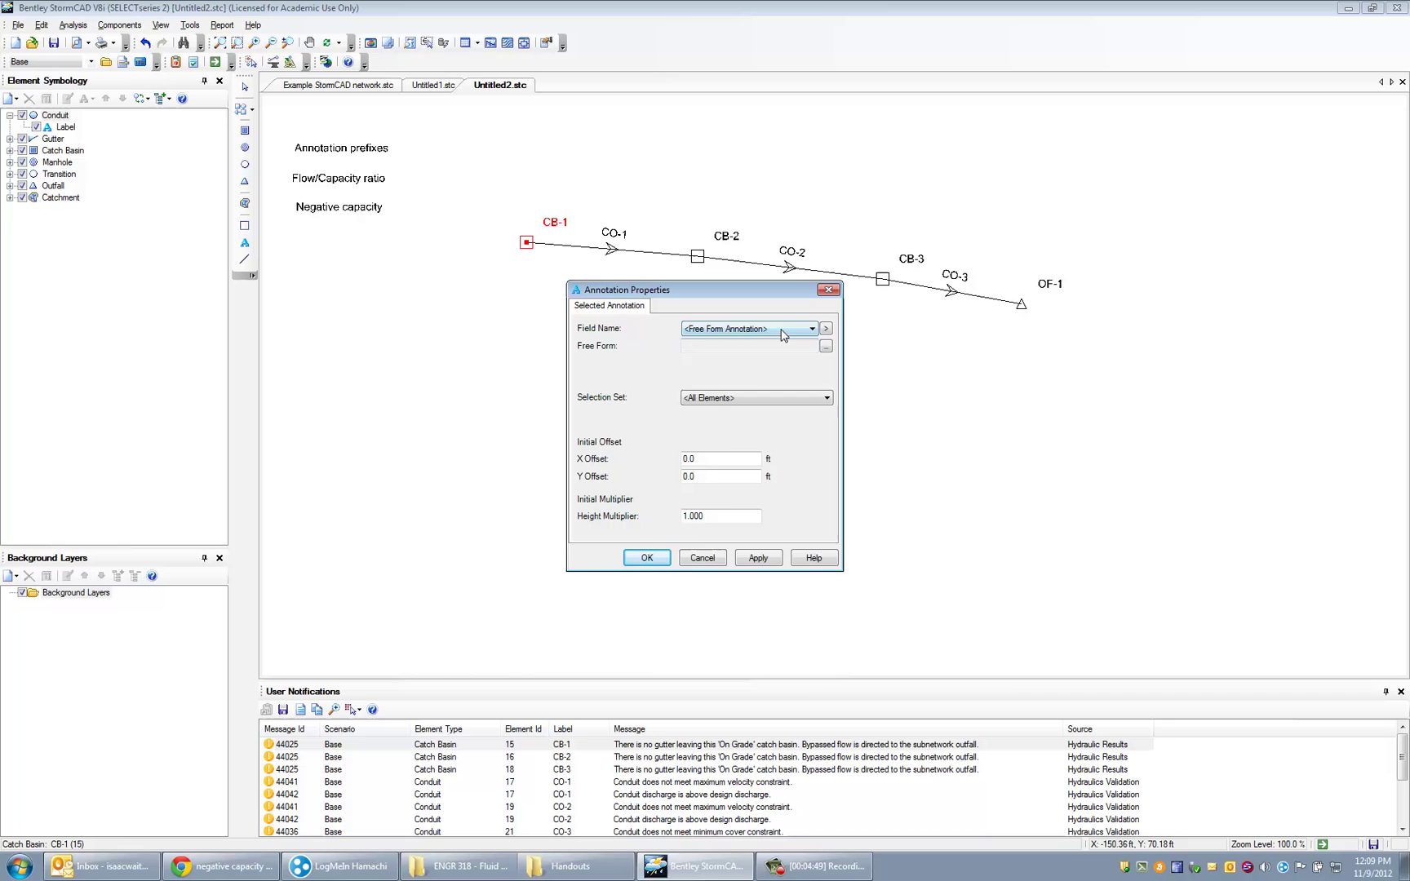
pyautogui.click(782, 328)
pyautogui.moveTo(879, 378); pyautogui.dragTo(881, 451)
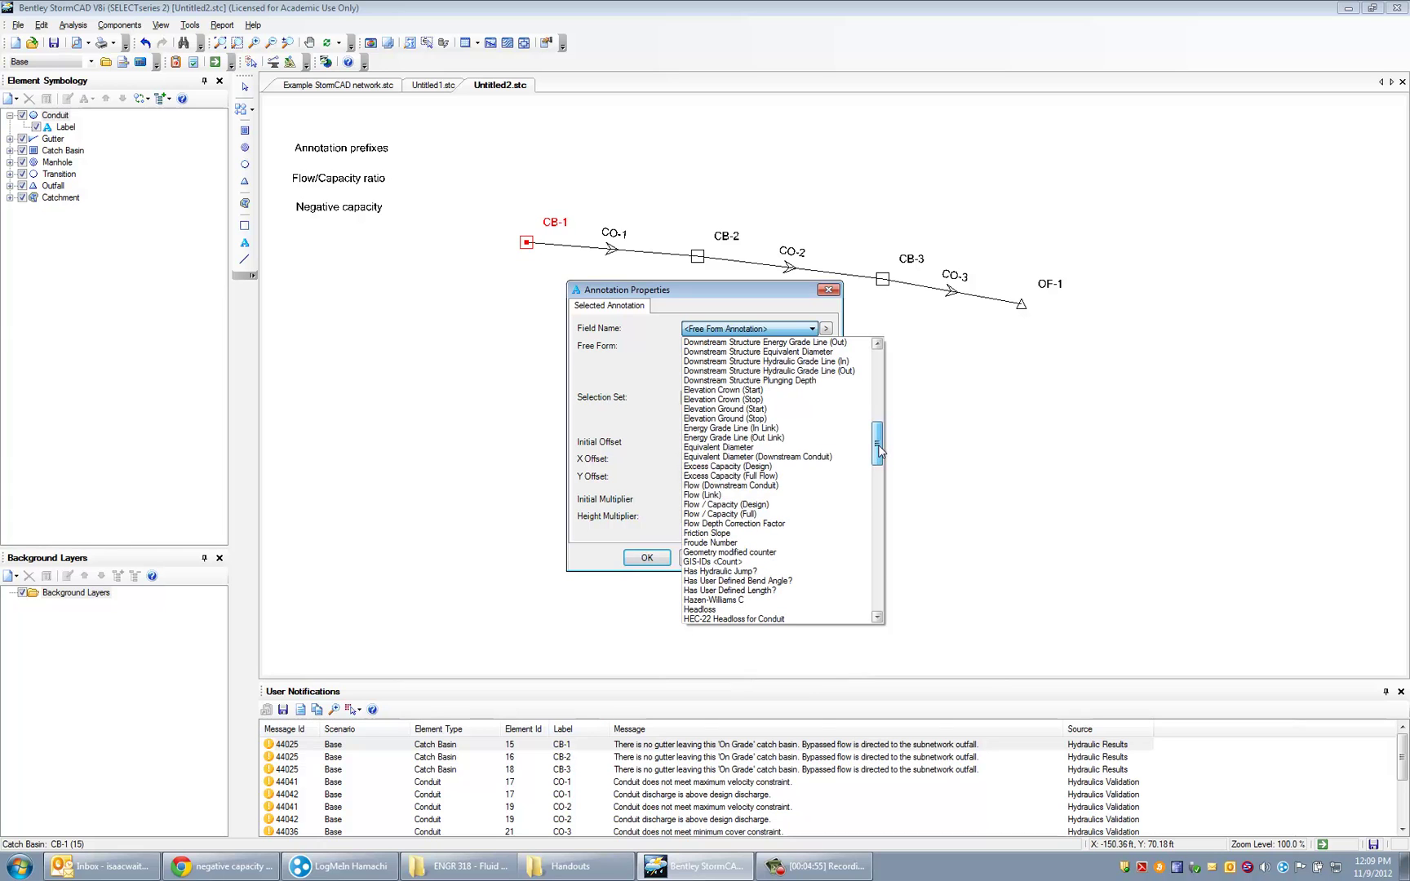
pyautogui.click(761, 504)
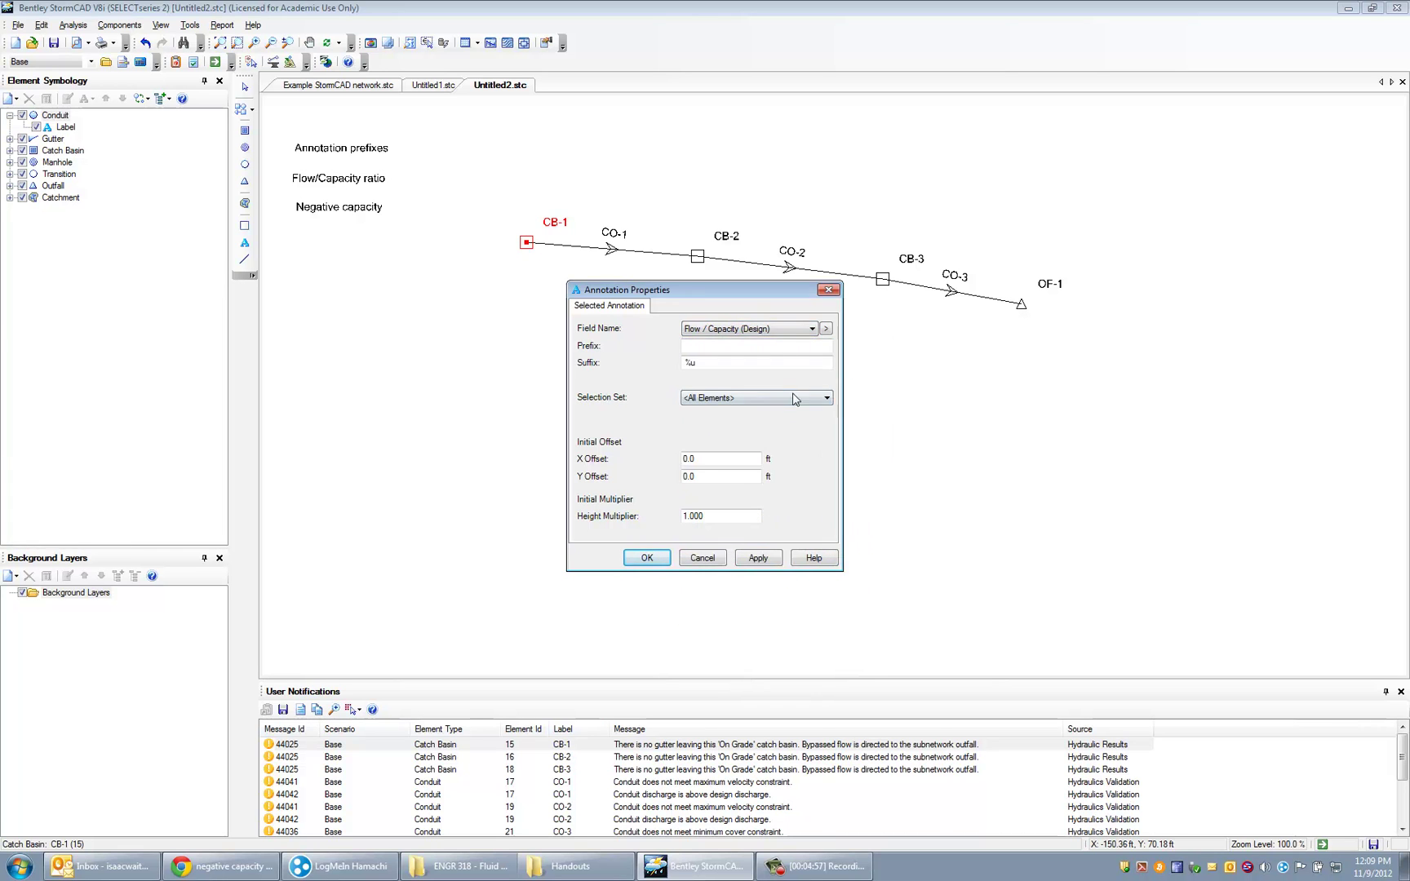
pyautogui.click(812, 328)
pyautogui.moveTo(877, 478)
pyautogui.mouseDown()
pyautogui.moveTo(888, 514)
pyautogui.moveTo(893, 442)
pyautogui.moveTo(892, 458)
pyautogui.mouseUp()
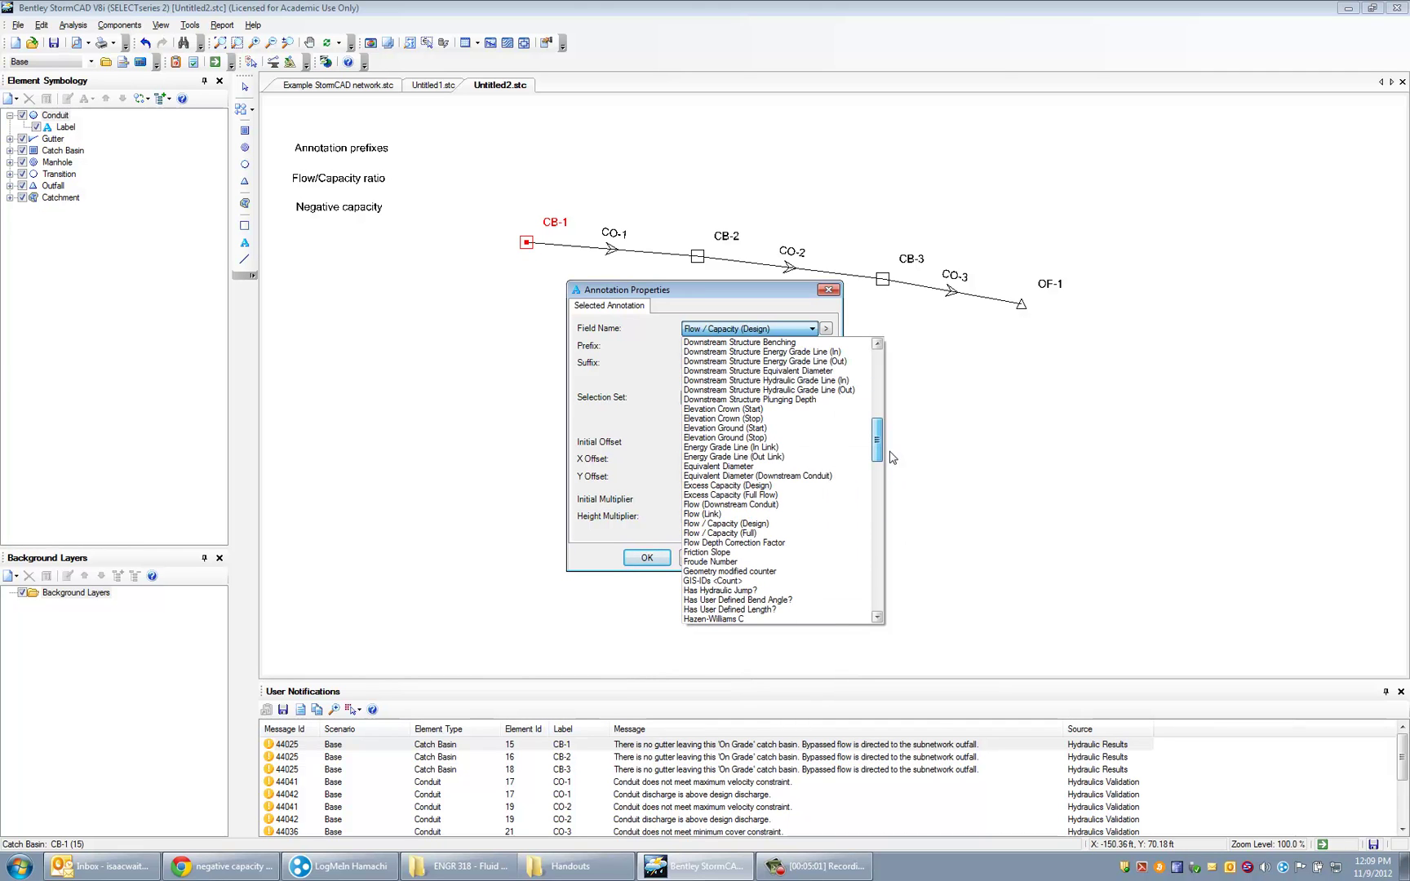
pyautogui.click(797, 533)
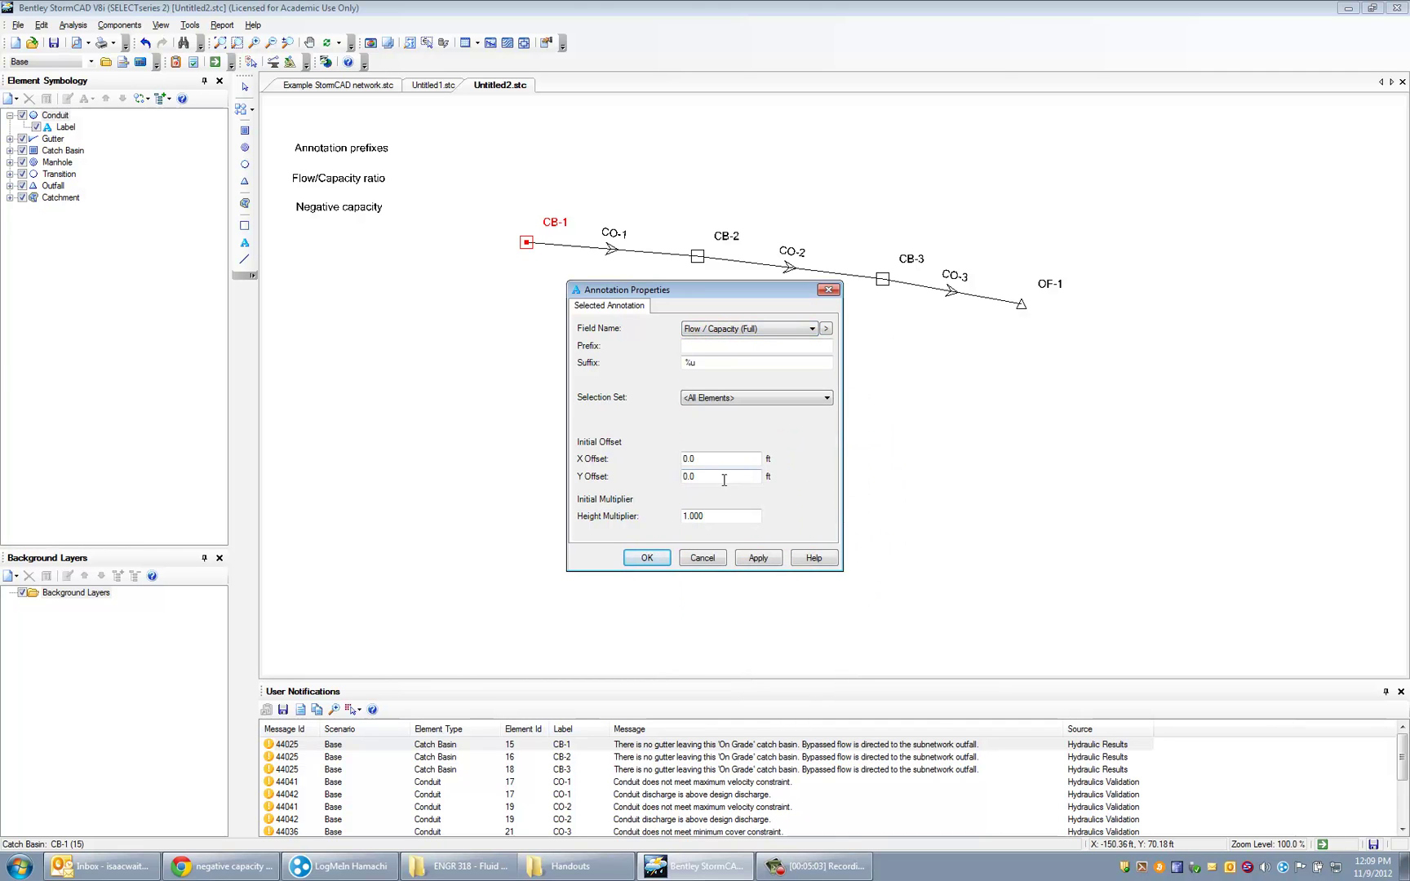
# Step: Give the annotation prefix 'Flow / Capacity' and X/Y offsets of 5, then apply
pyautogui.click(710, 346)
pyautogui.write('Flow / Capacity =')
pyautogui.doubleClick(732, 457)
pyautogui.write('5')
pyautogui.doubleClick(726, 474)
pyautogui.write('5')
pyautogui.click(758, 557)
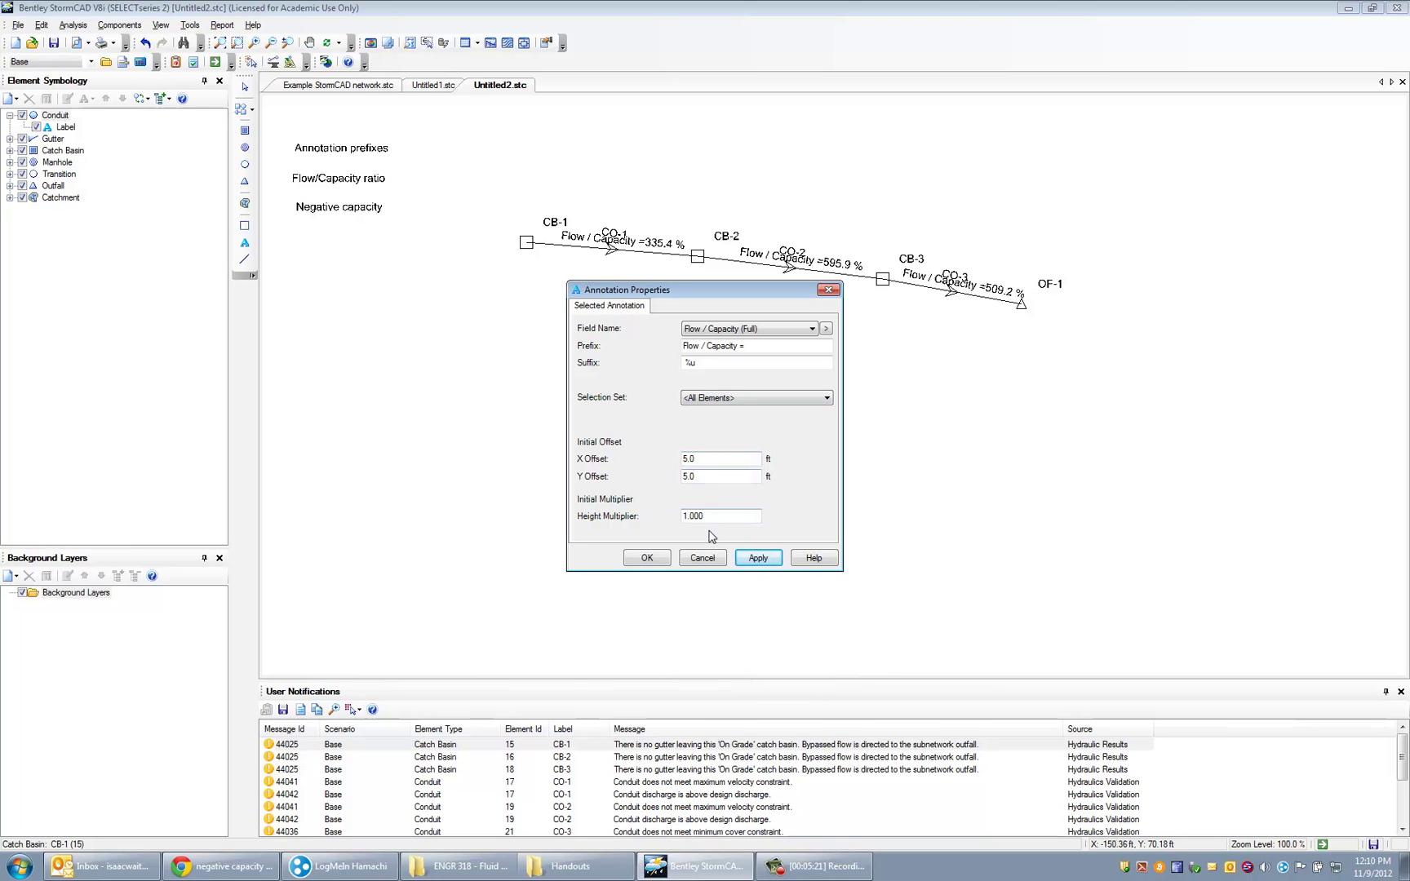
pyautogui.click(646, 558)
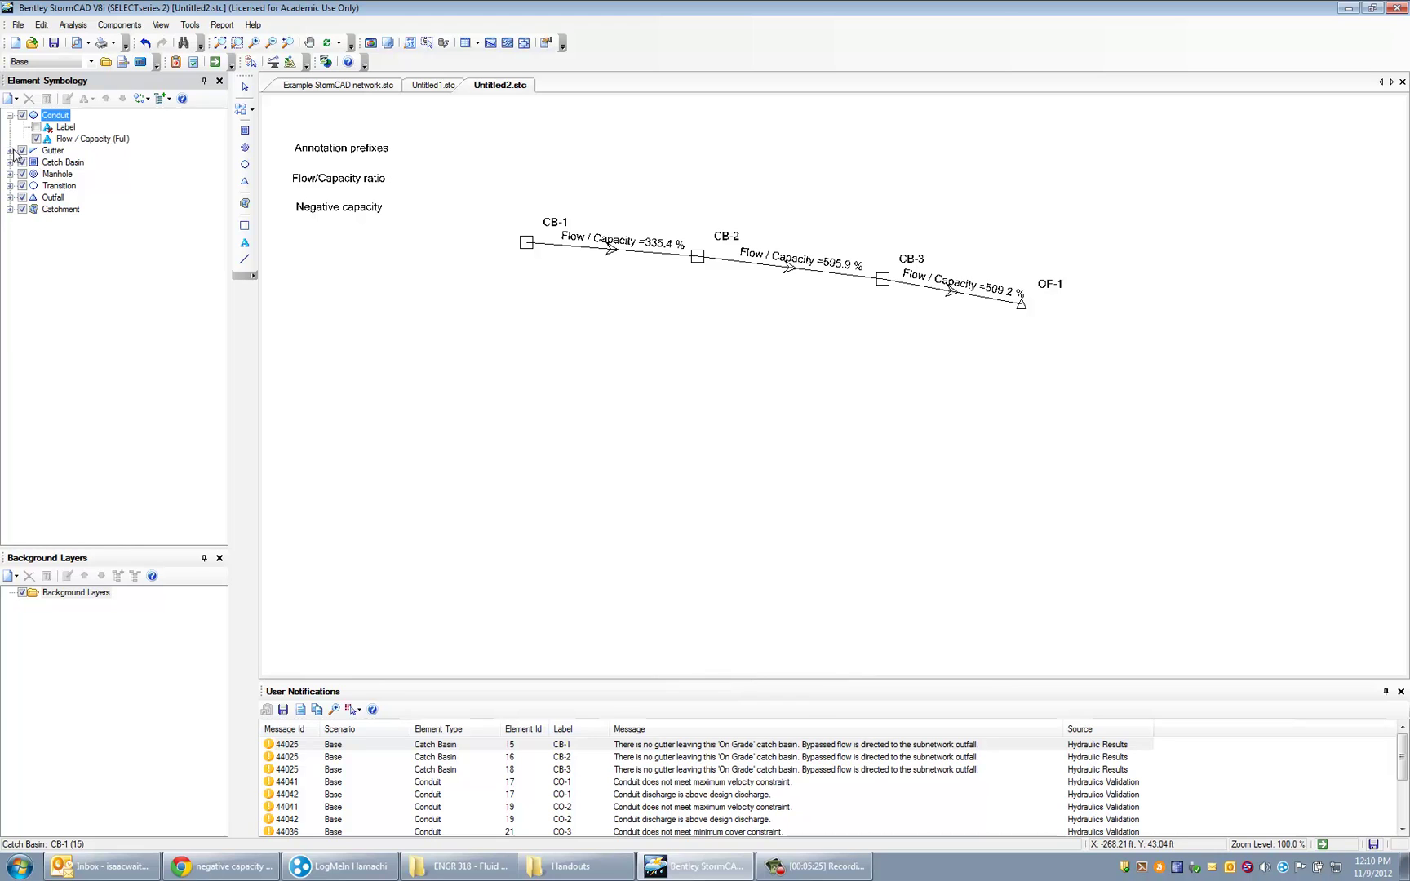
# Step: Hide the catch basin labels and add a Capacity (Full Flow) conduit annotation
pyautogui.click(9, 163)
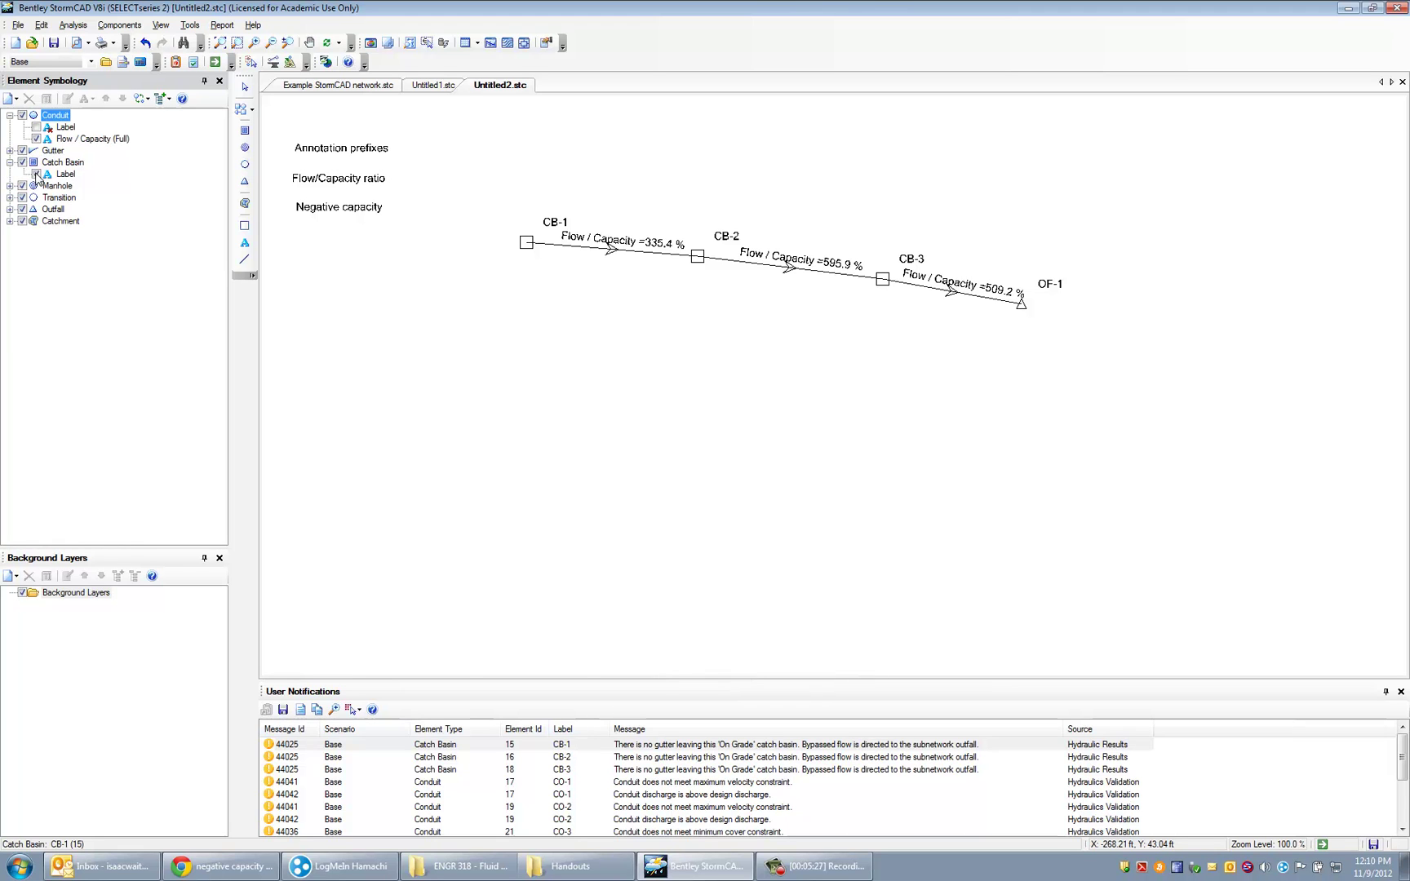
pyautogui.click(36, 174)
pyautogui.rightClick(52, 116)
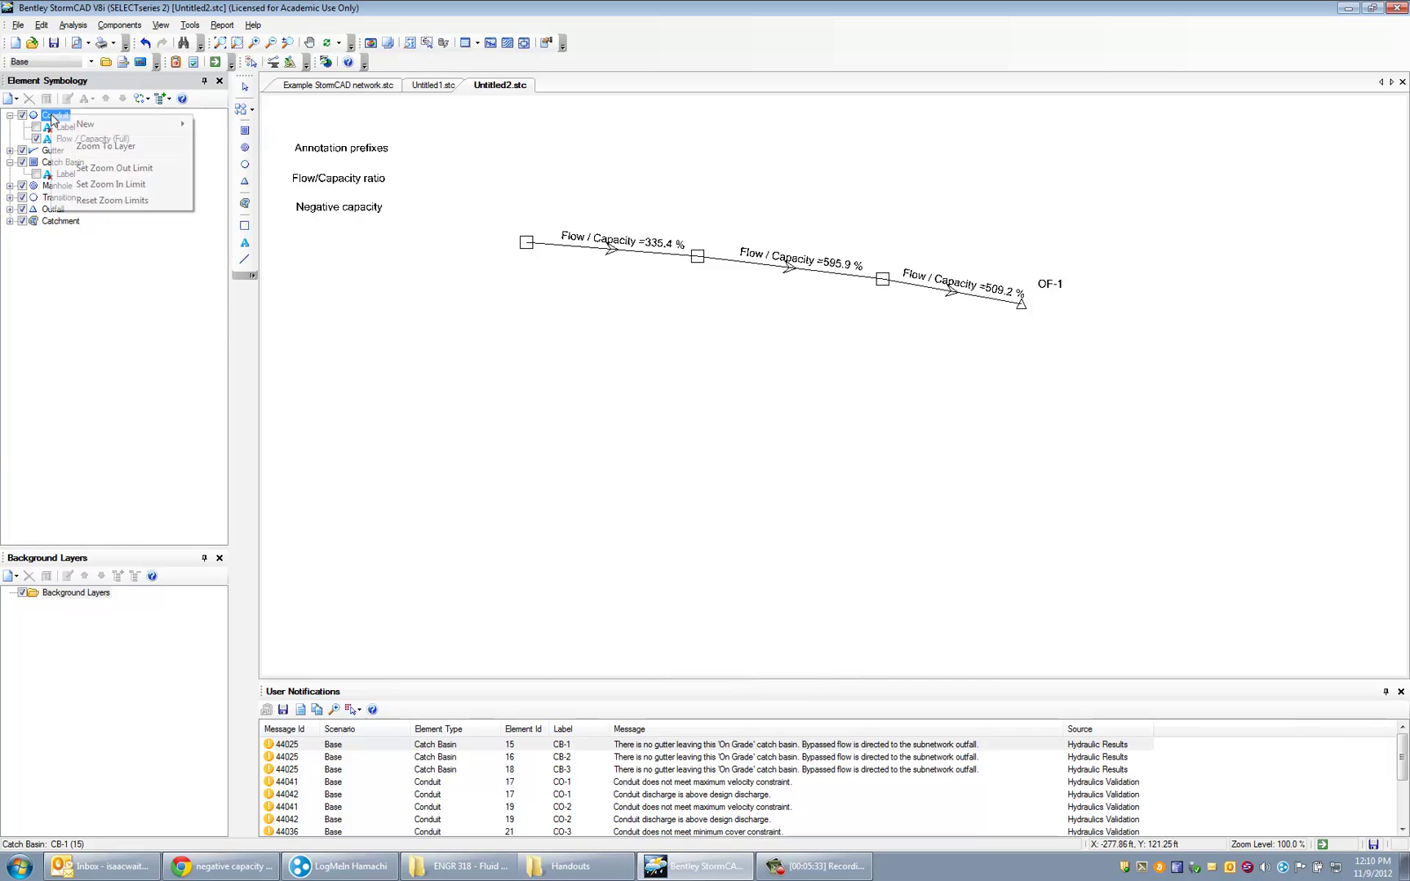
pyautogui.moveTo(116, 129)
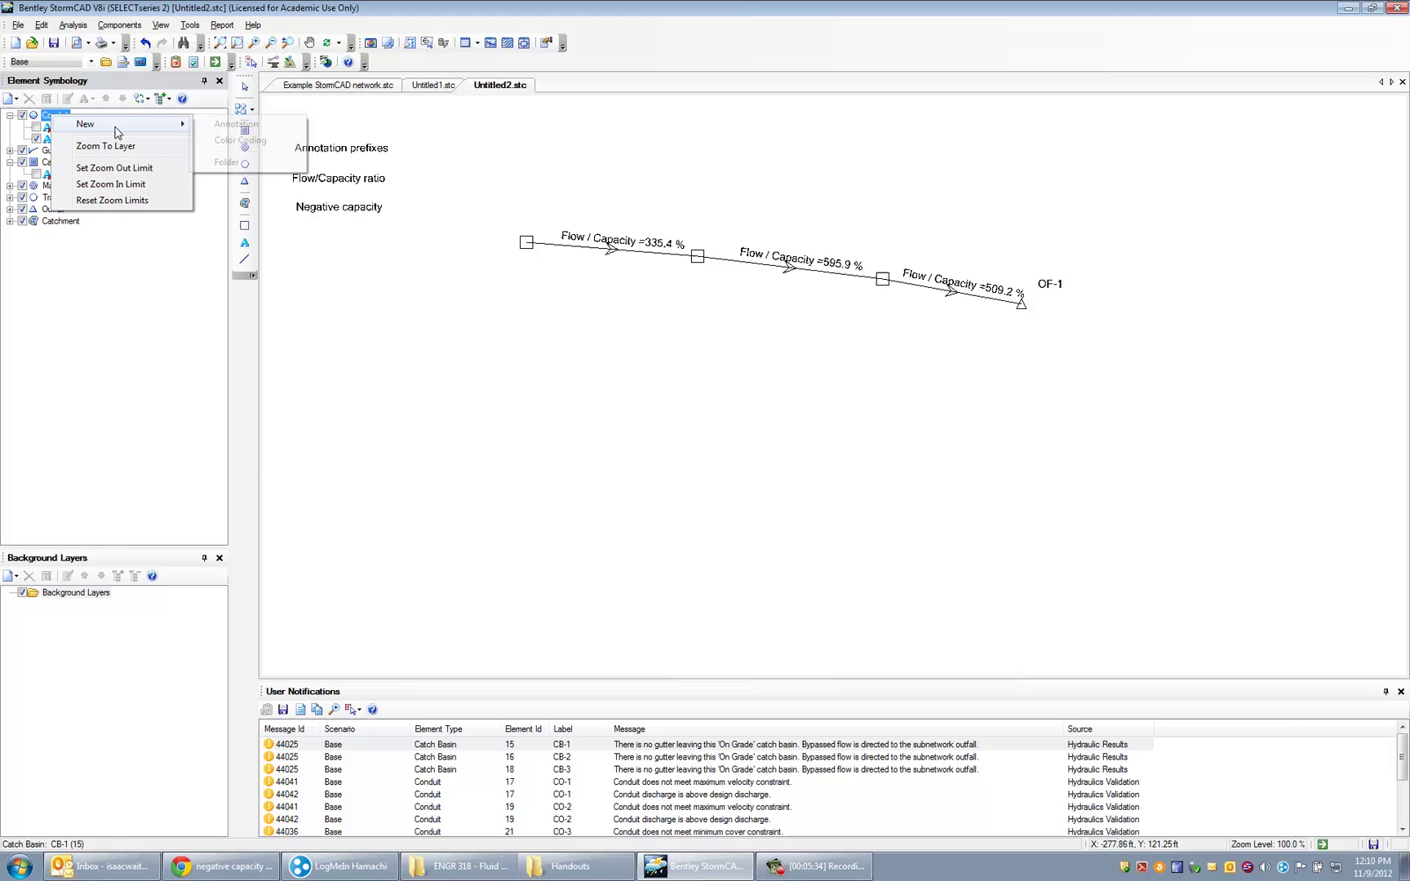
pyautogui.click(236, 124)
pyautogui.click(759, 331)
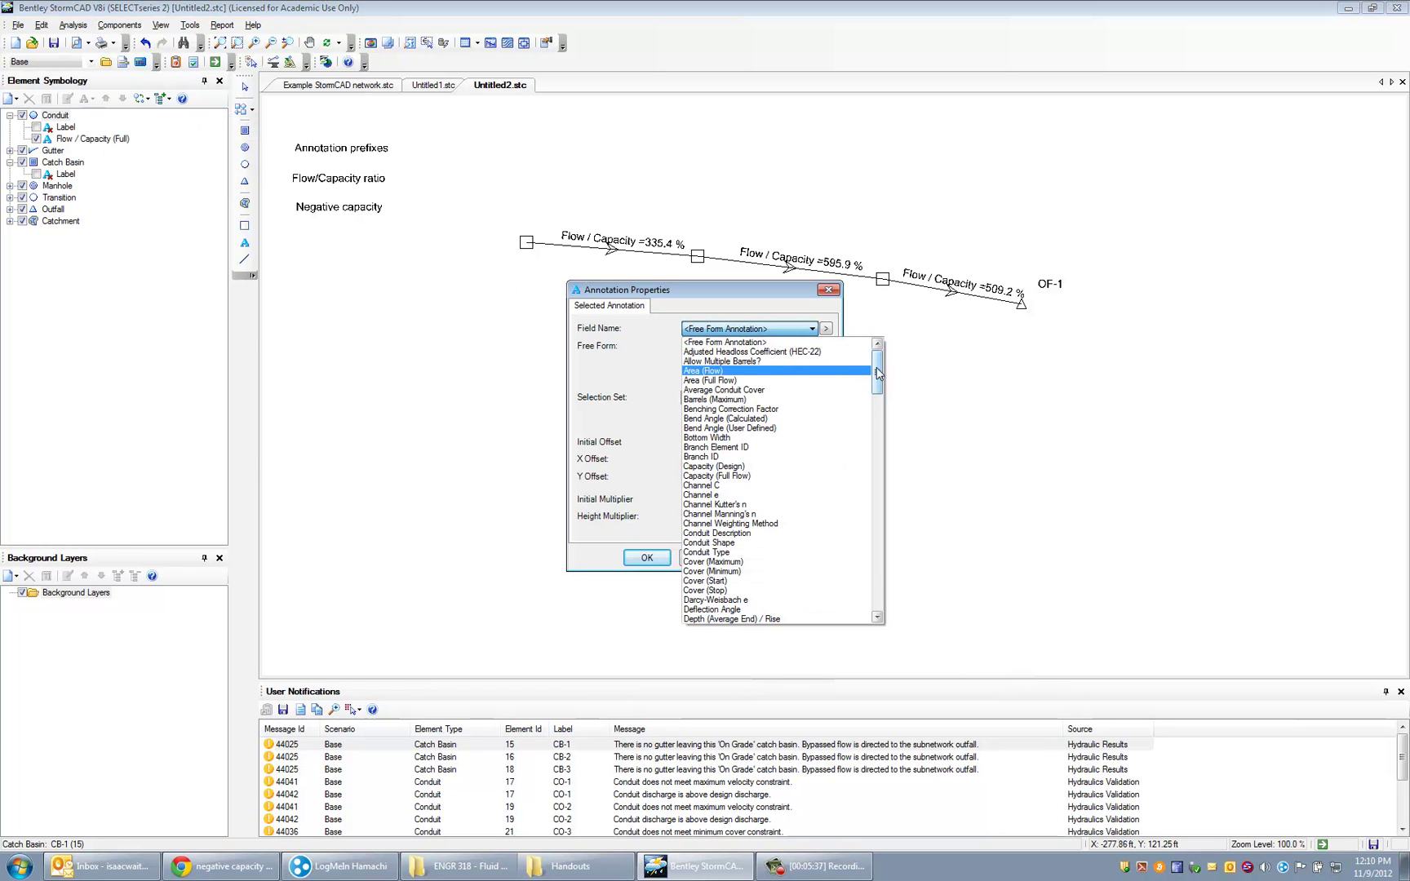
pyautogui.moveTo(879, 372); pyautogui.dragTo(884, 392)
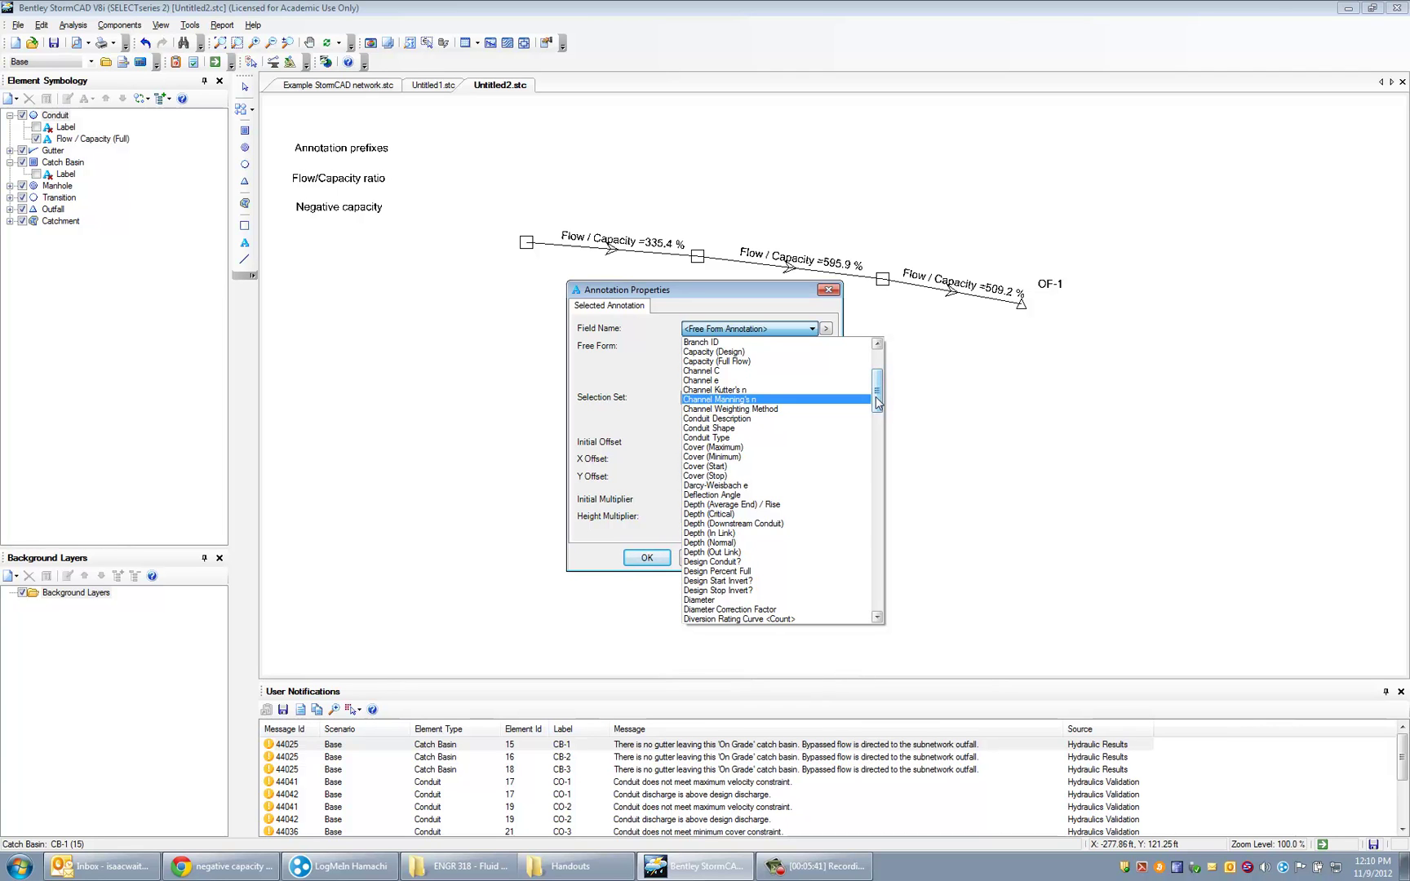
pyautogui.scroll(2, 878, 397)
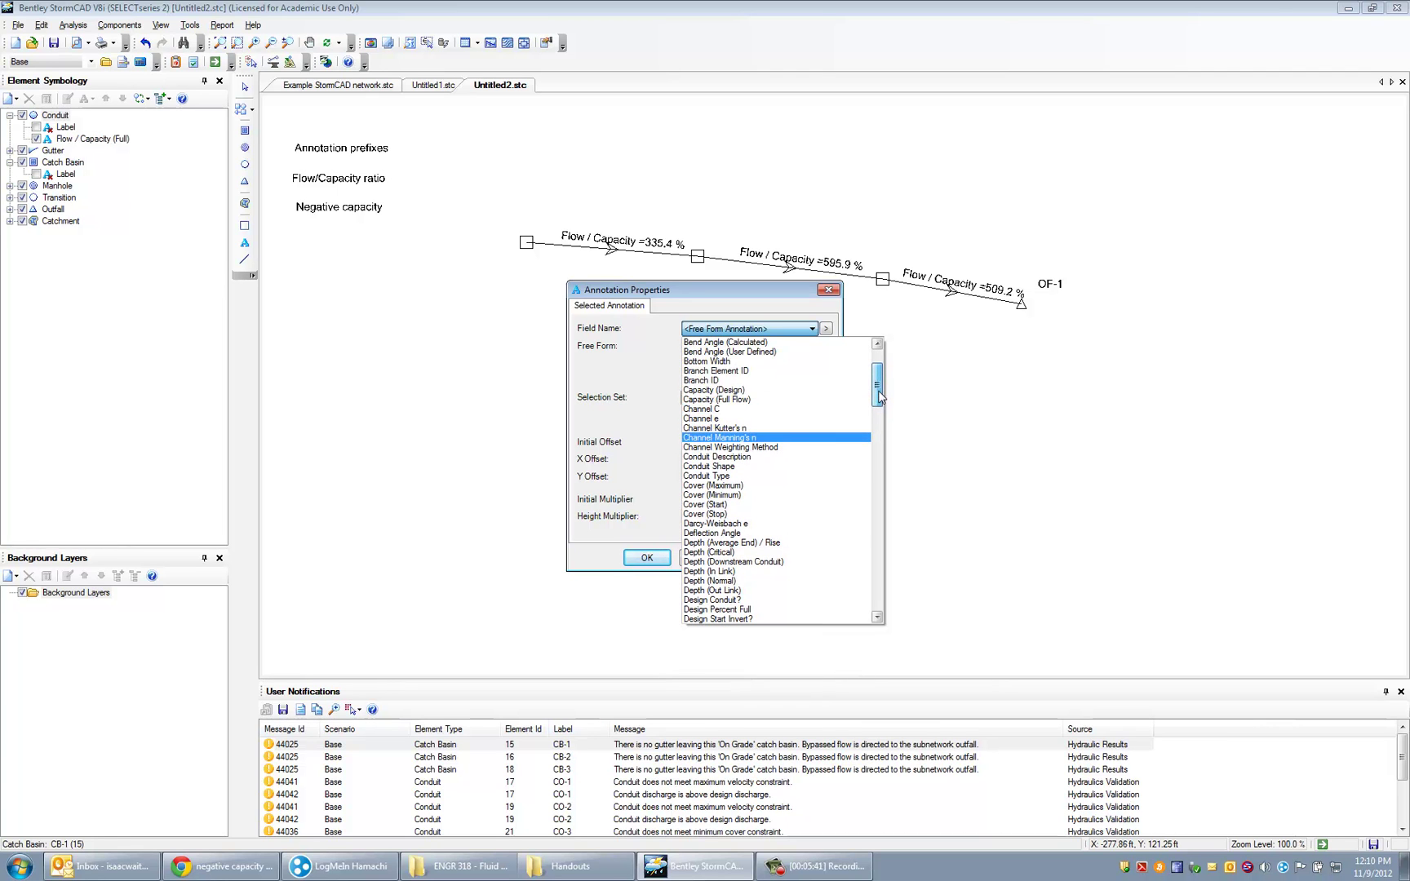
pyautogui.click(782, 391)
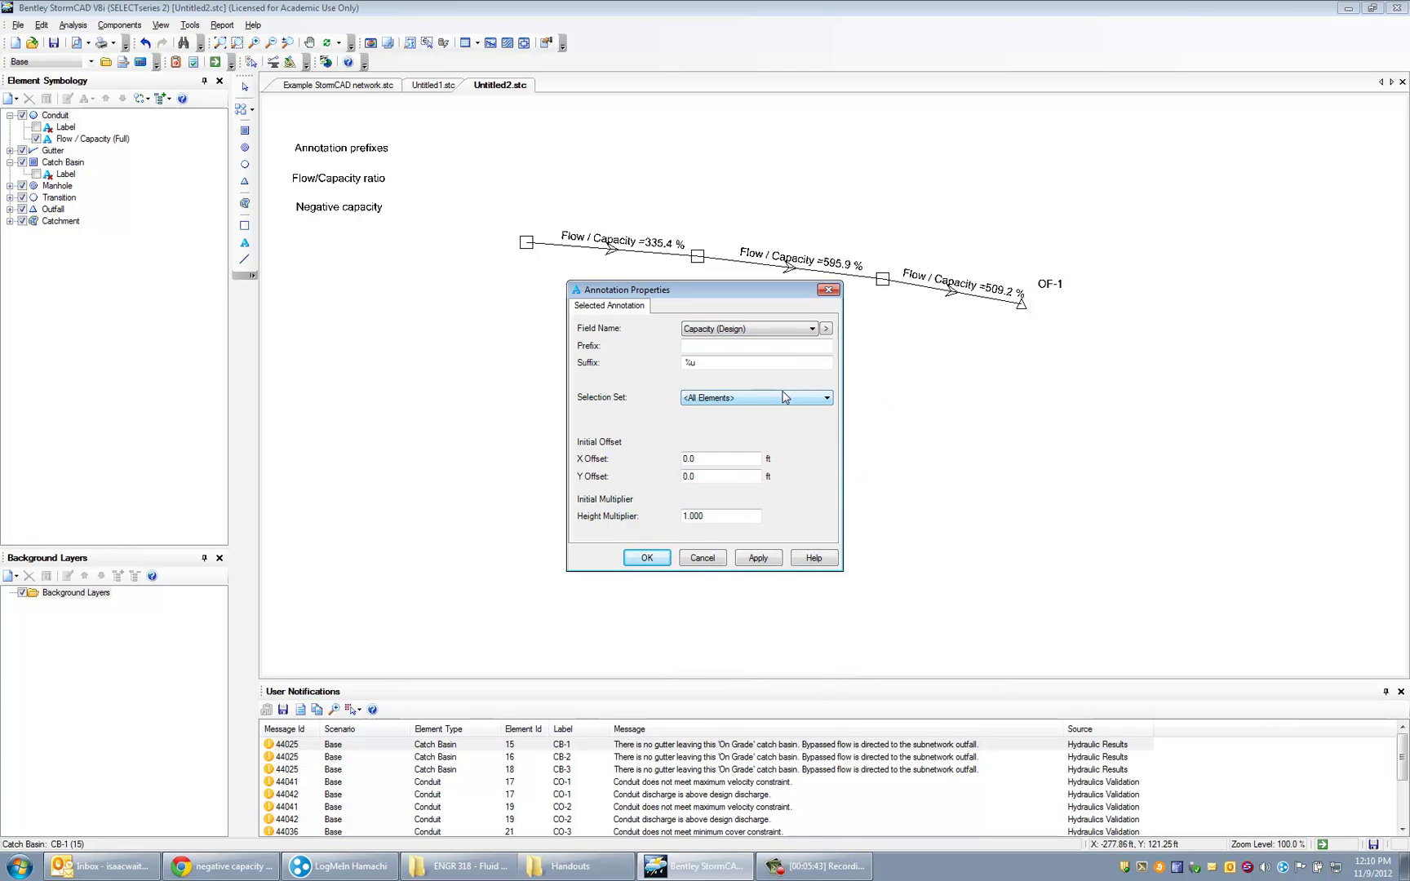
pyautogui.click(794, 329)
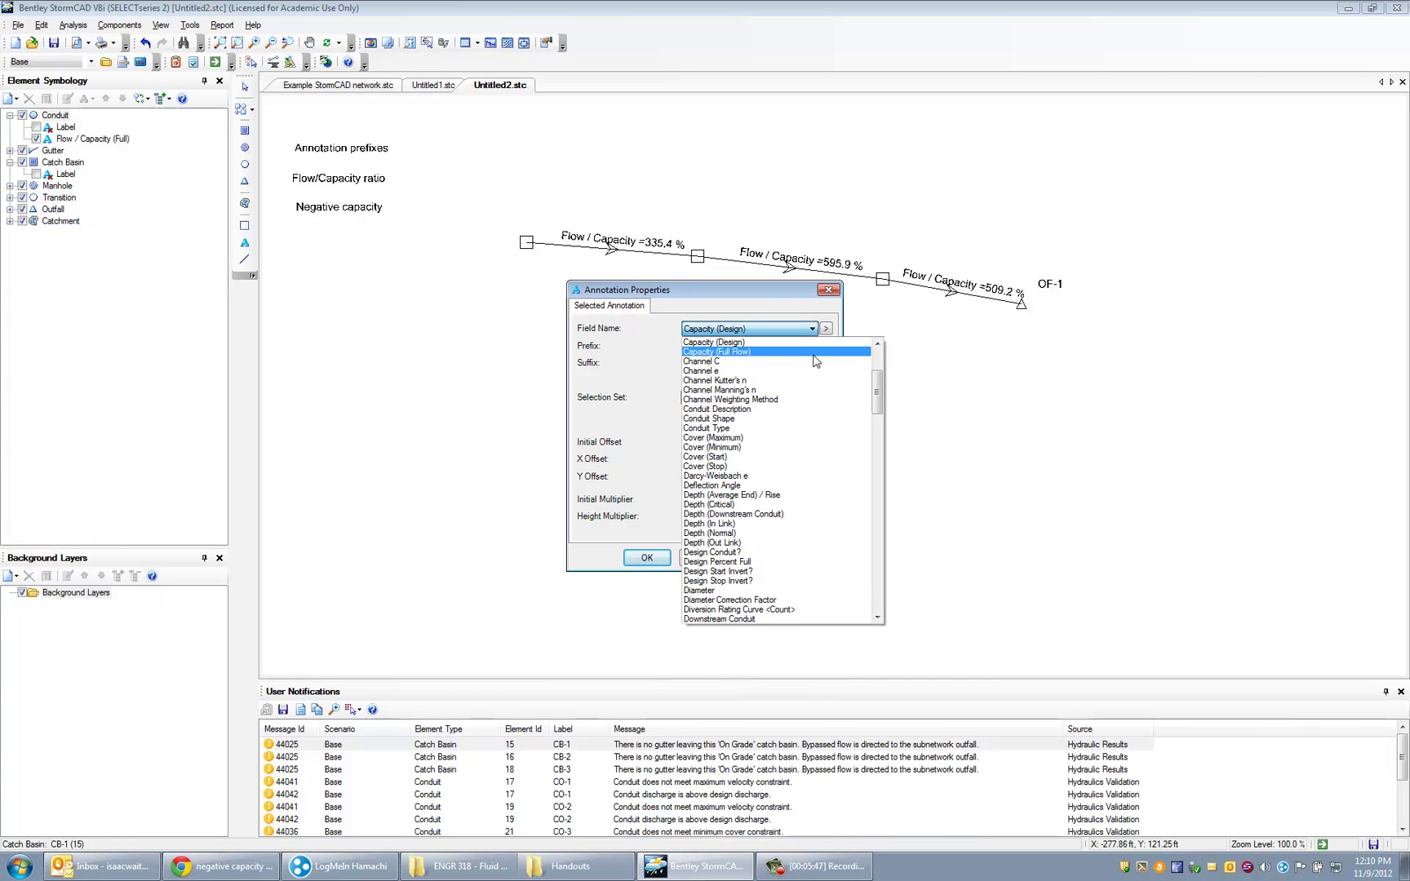
pyautogui.click(808, 360)
# Step: Set the capacity label prefix 'Capac' and X/Y offsets of -5, then apply
pyautogui.click(733, 345)
pyautogui.write('Capacity =')
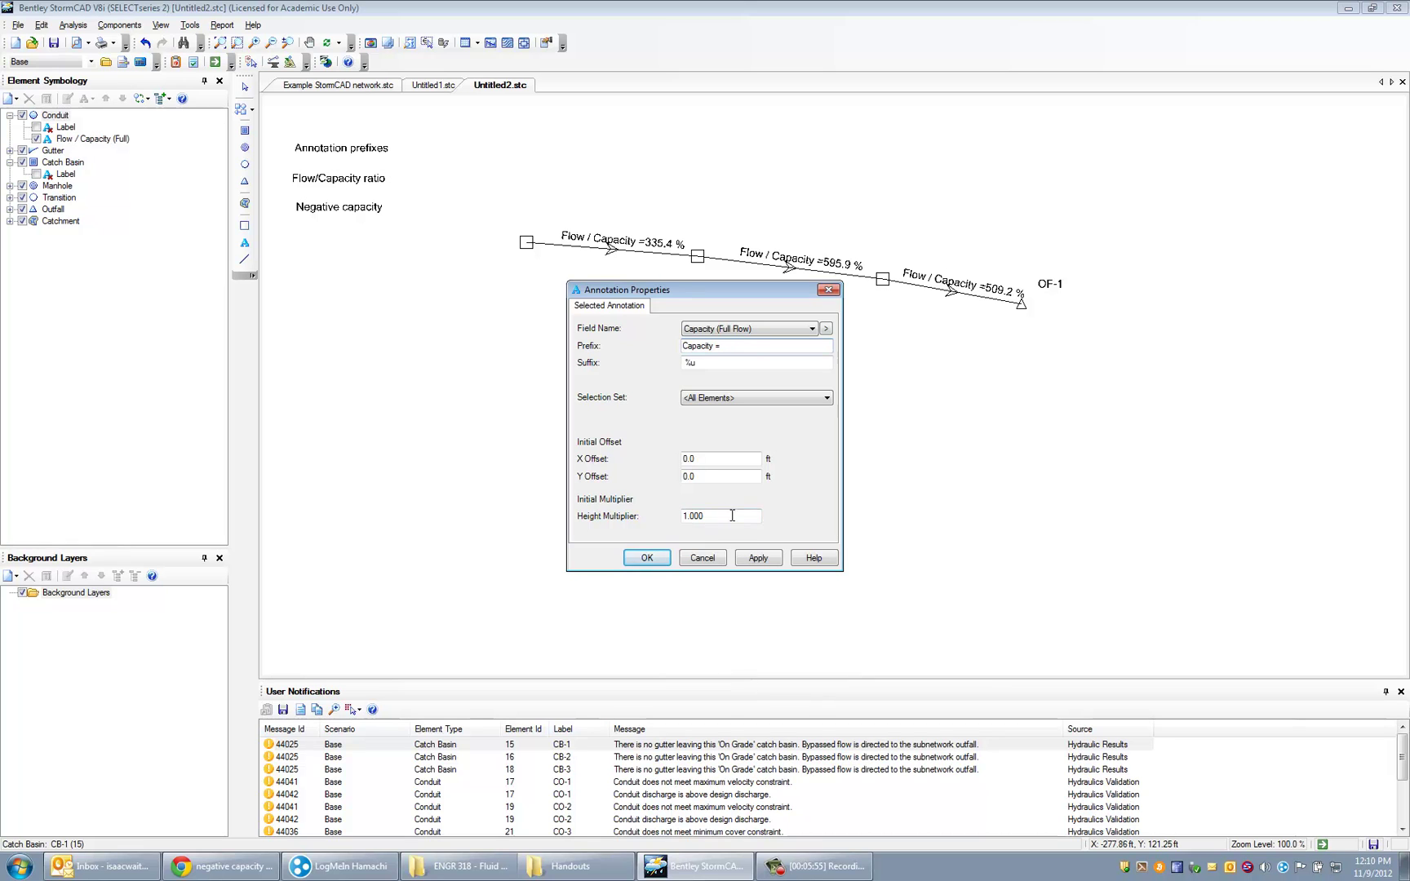
pyautogui.click(710, 461)
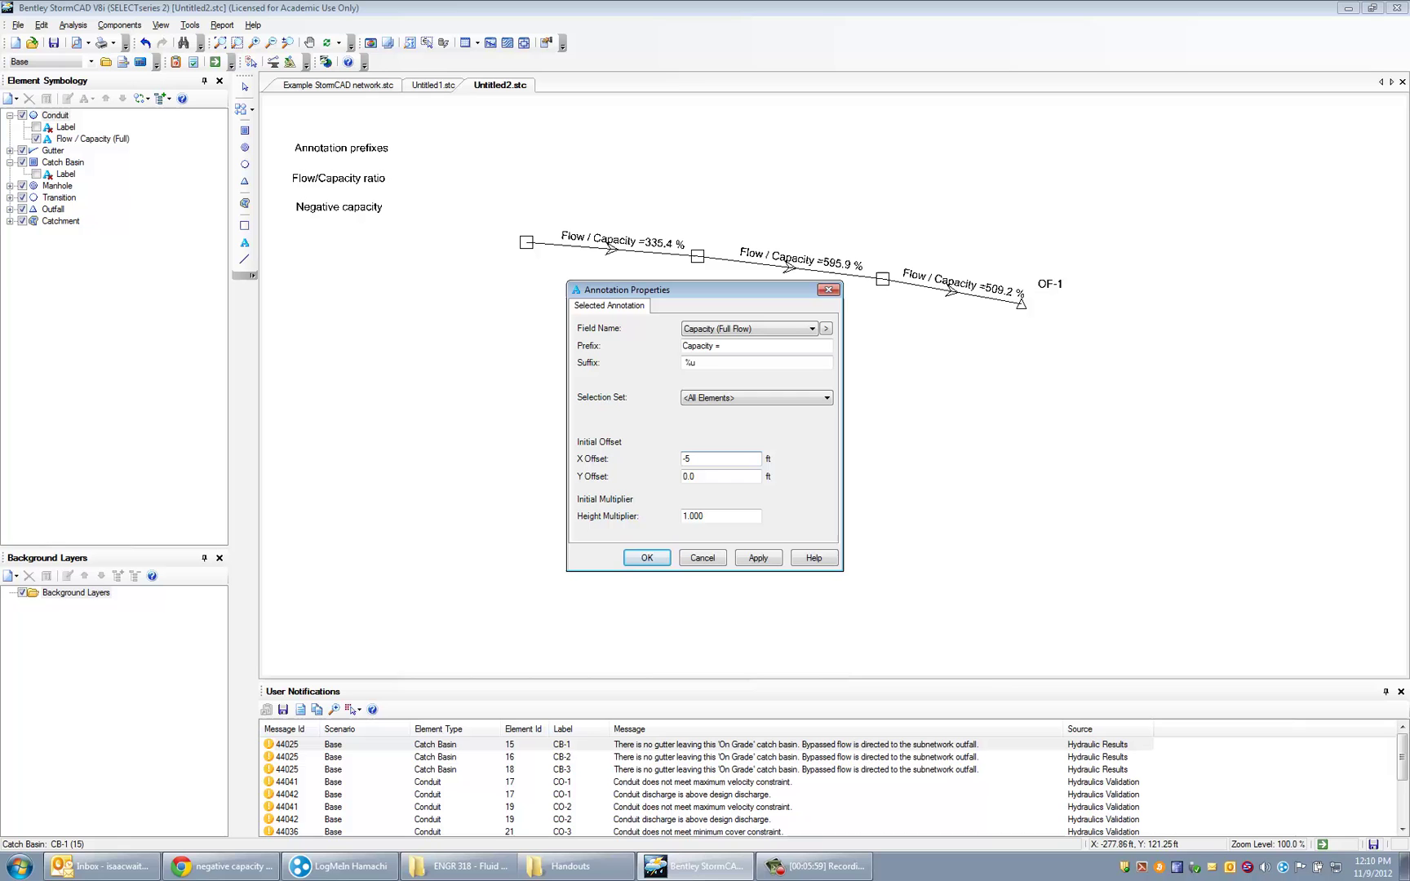
pyautogui.press('Tab')
pyautogui.write('-')
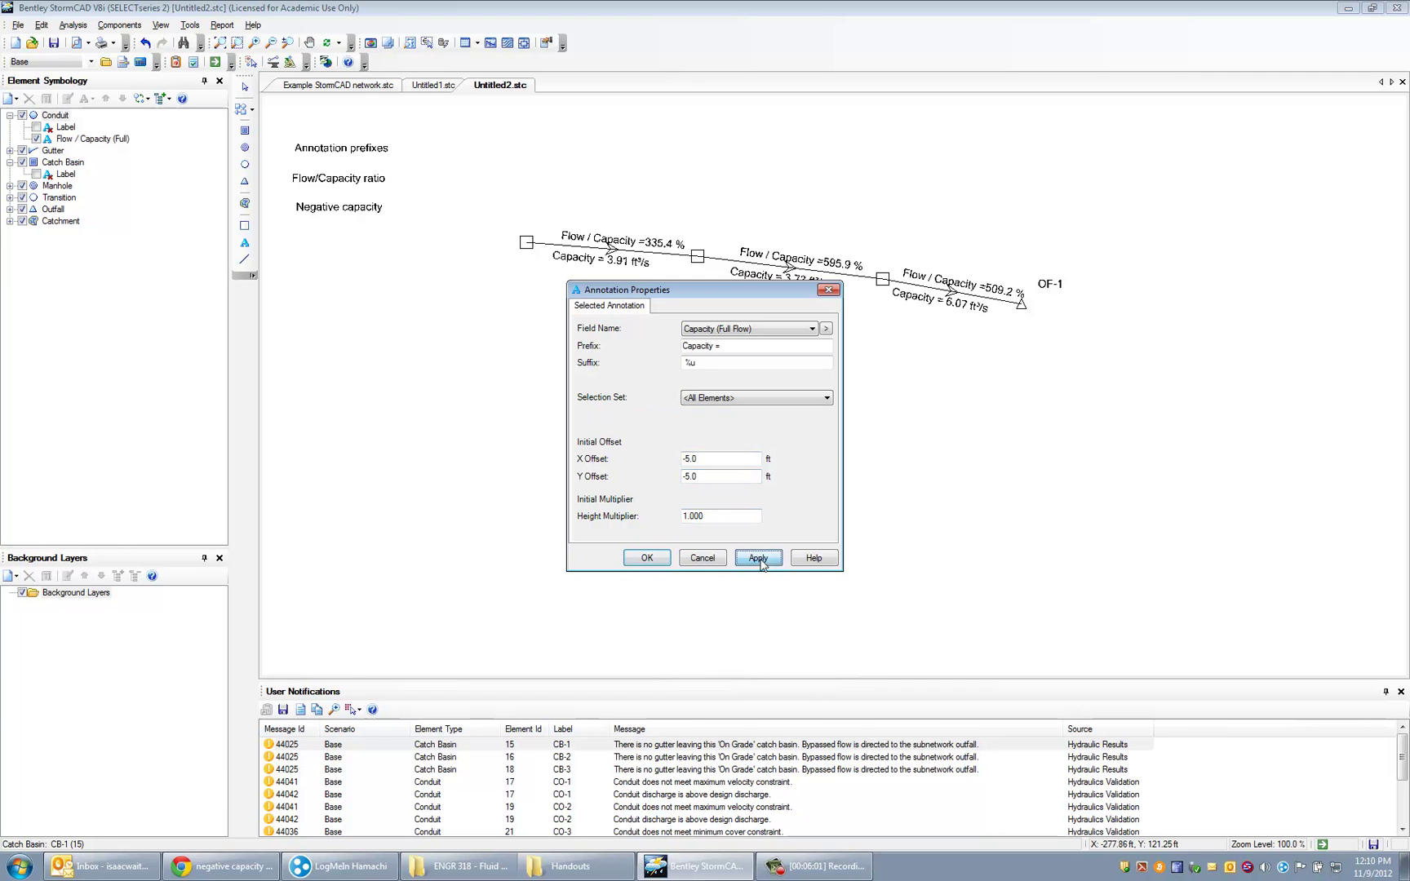
pyautogui.click(759, 562)
pyautogui.click(647, 558)
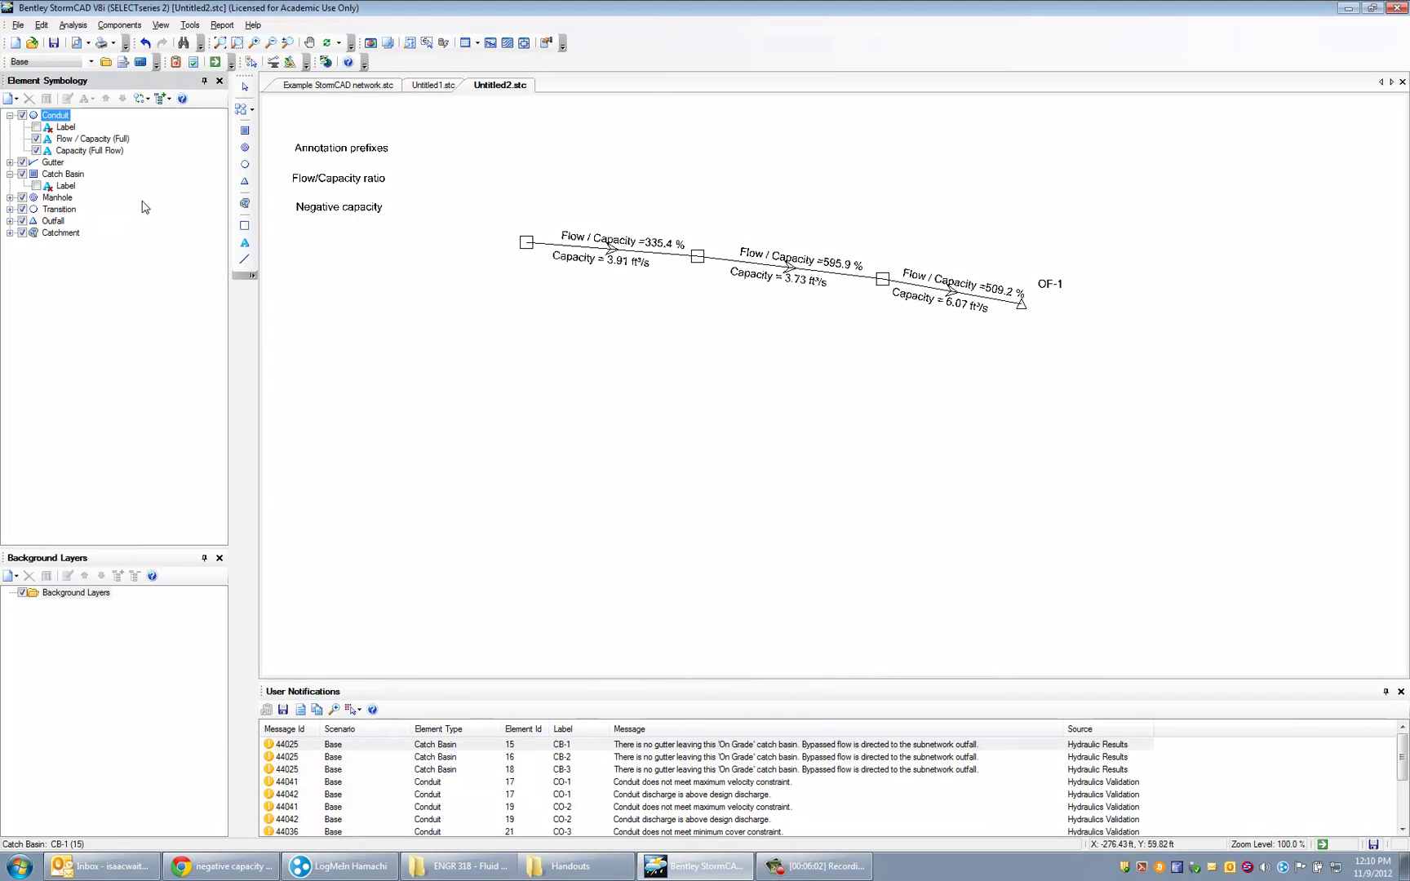
# Step: Add a Flow (Downstream Conduit) annotation to the conduits
pyautogui.rightClick(49, 121)
pyautogui.moveTo(107, 129)
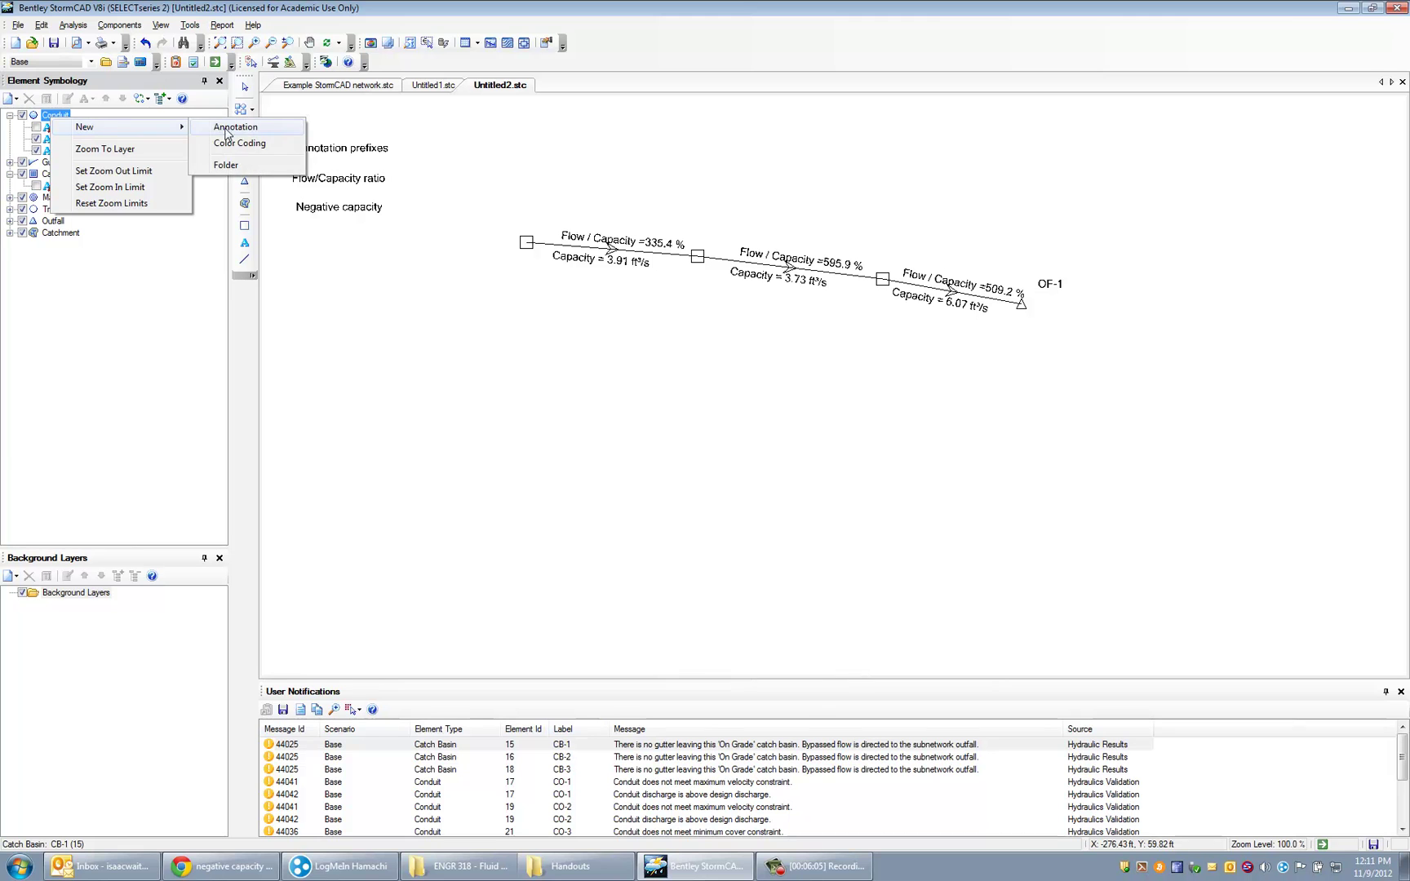
pyautogui.click(272, 131)
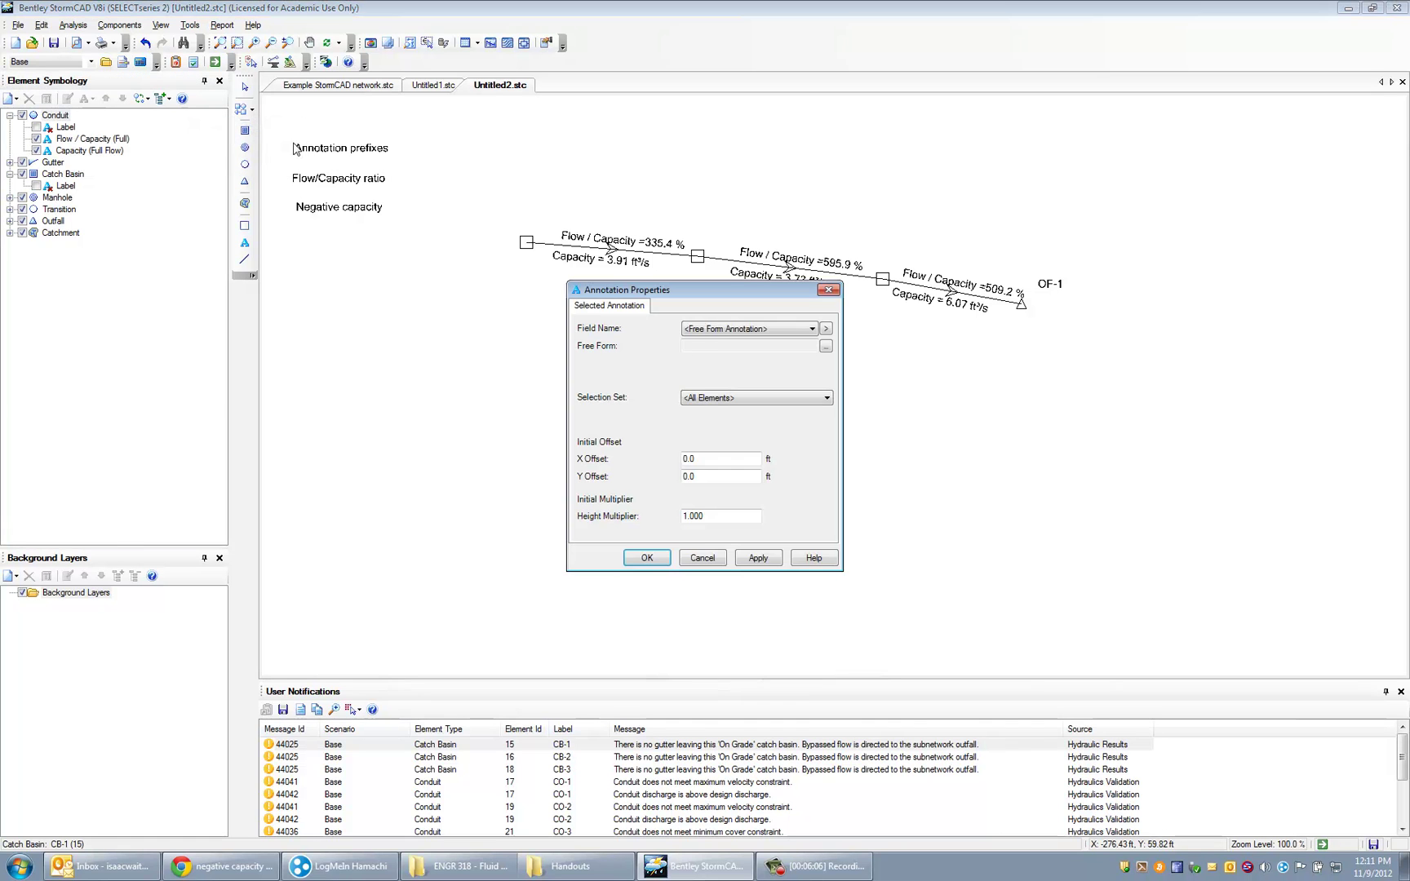
pyautogui.click(782, 331)
pyautogui.moveTo(877, 384); pyautogui.dragTo(879, 458)
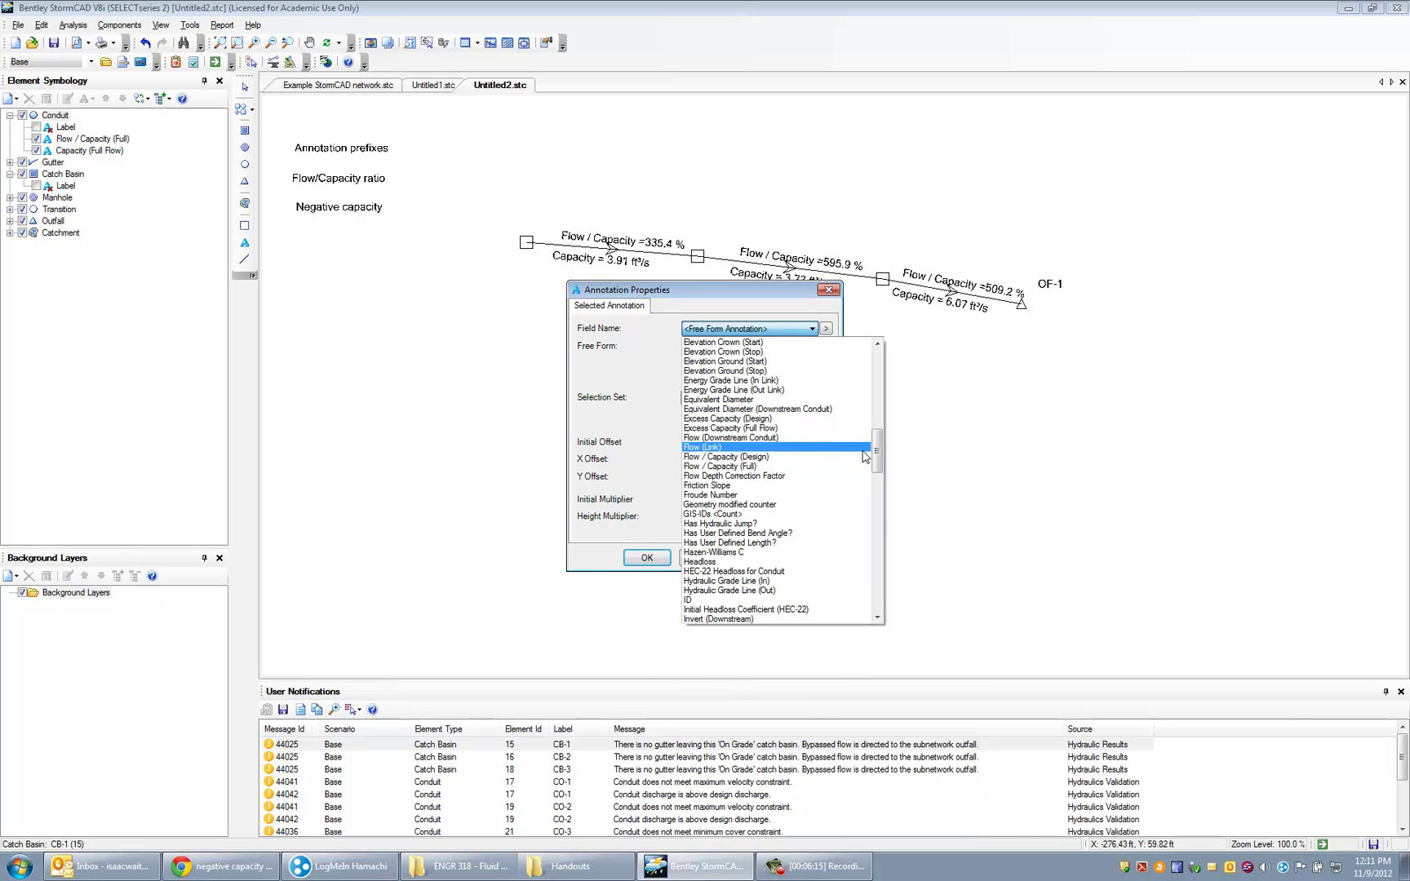
pyautogui.click(835, 439)
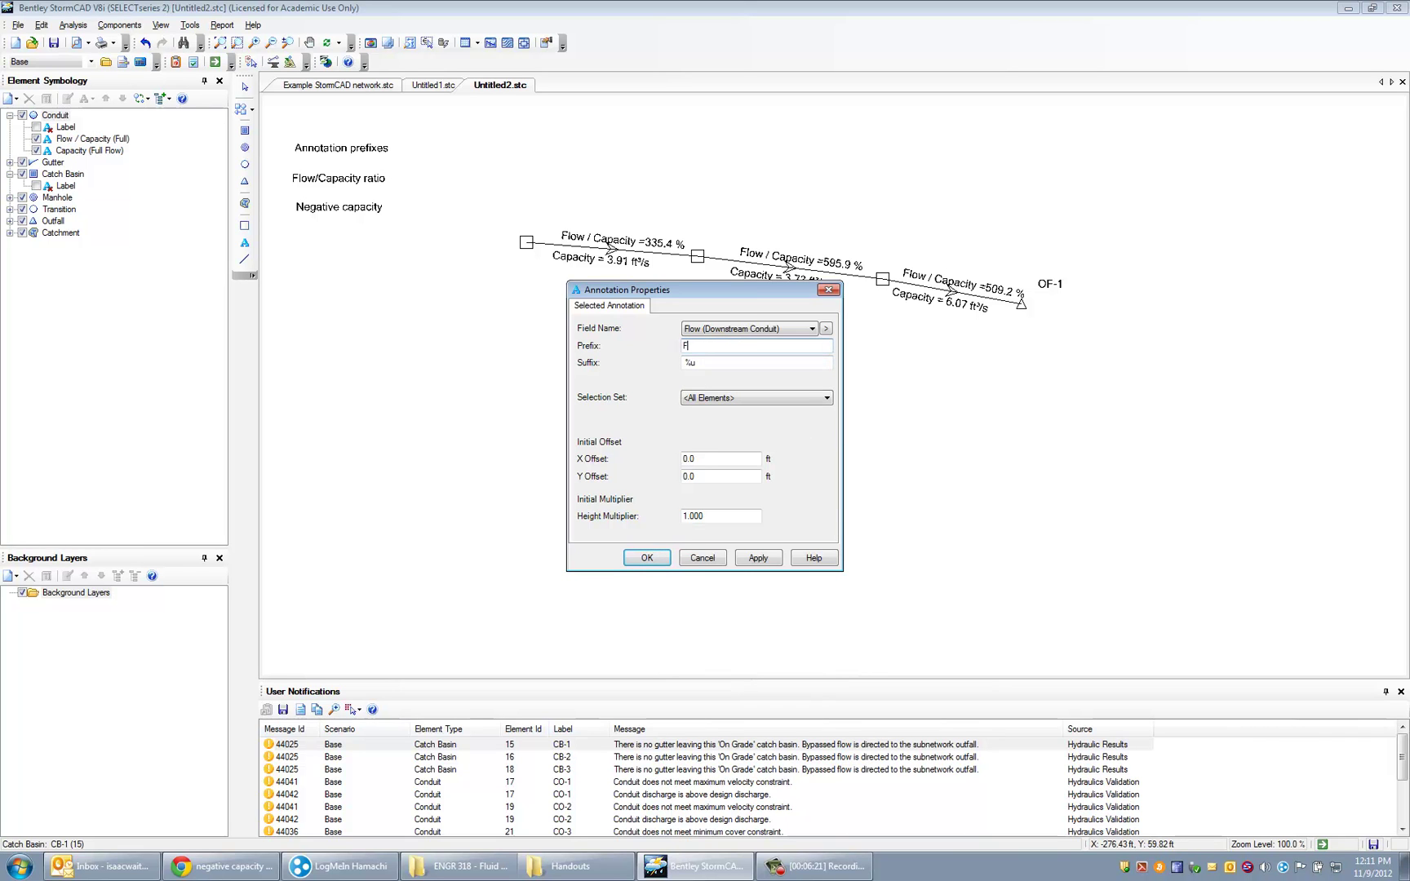
# Step: Set the flow label offsets to 5 and 10, apply, and confirm the annotation
pyautogui.doubleClick(690, 459)
pyautogui.write('5')
pyautogui.doubleClick(711, 479)
pyautogui.click(762, 563)
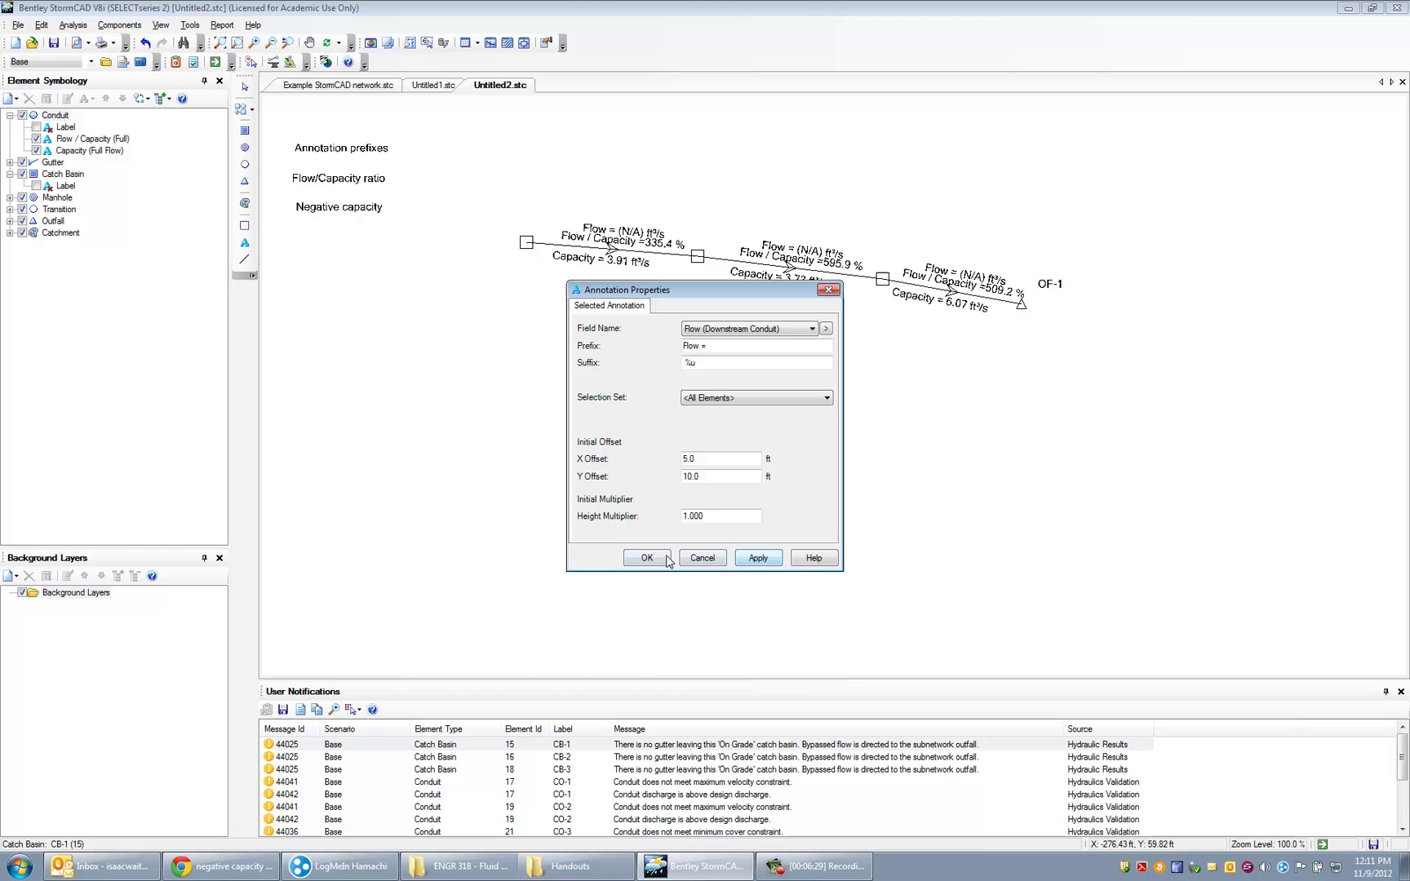
pyautogui.click(789, 328)
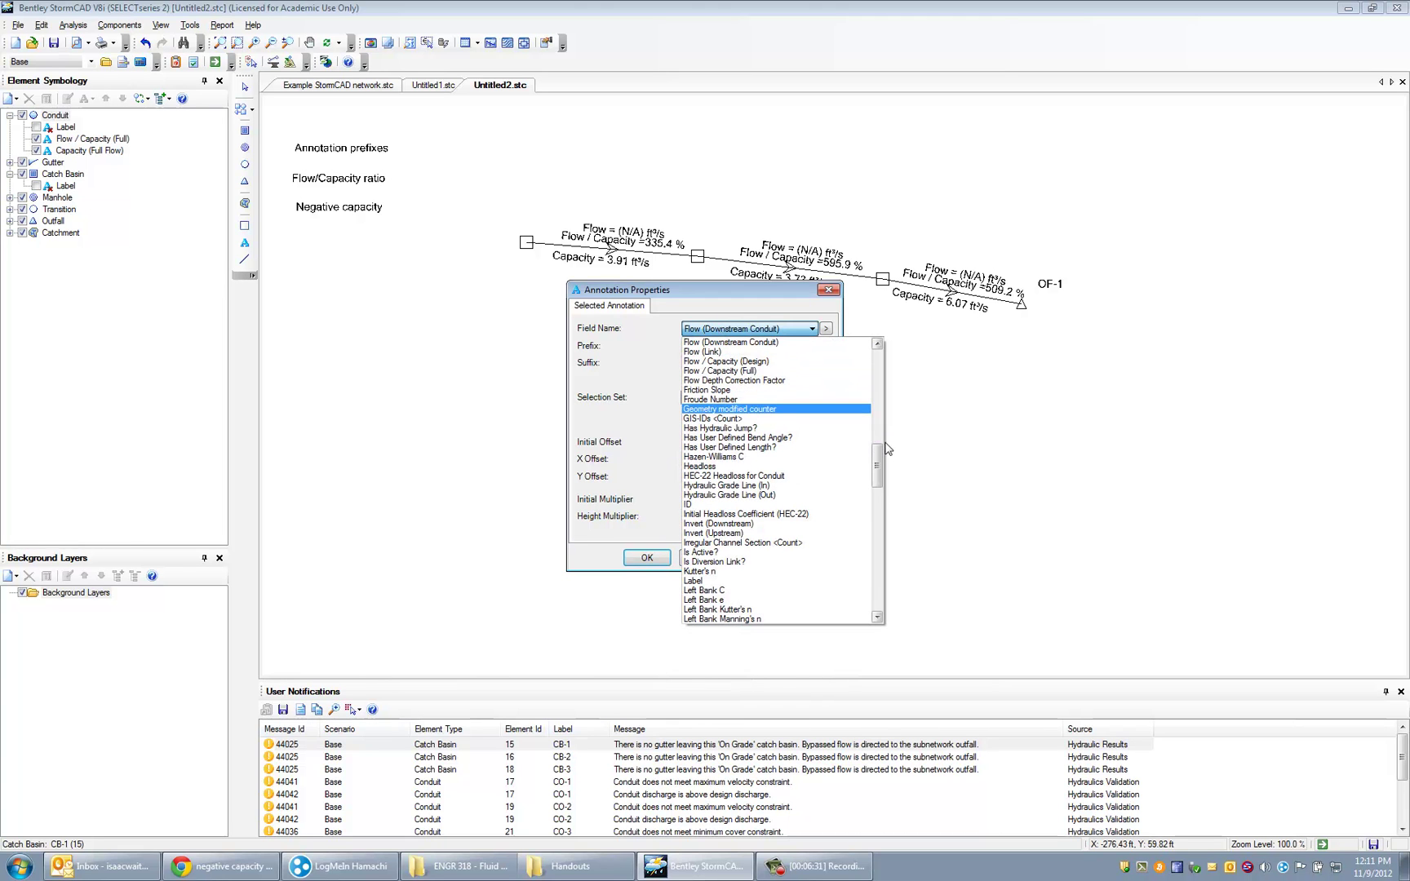
pyautogui.scroll(1, 877, 470)
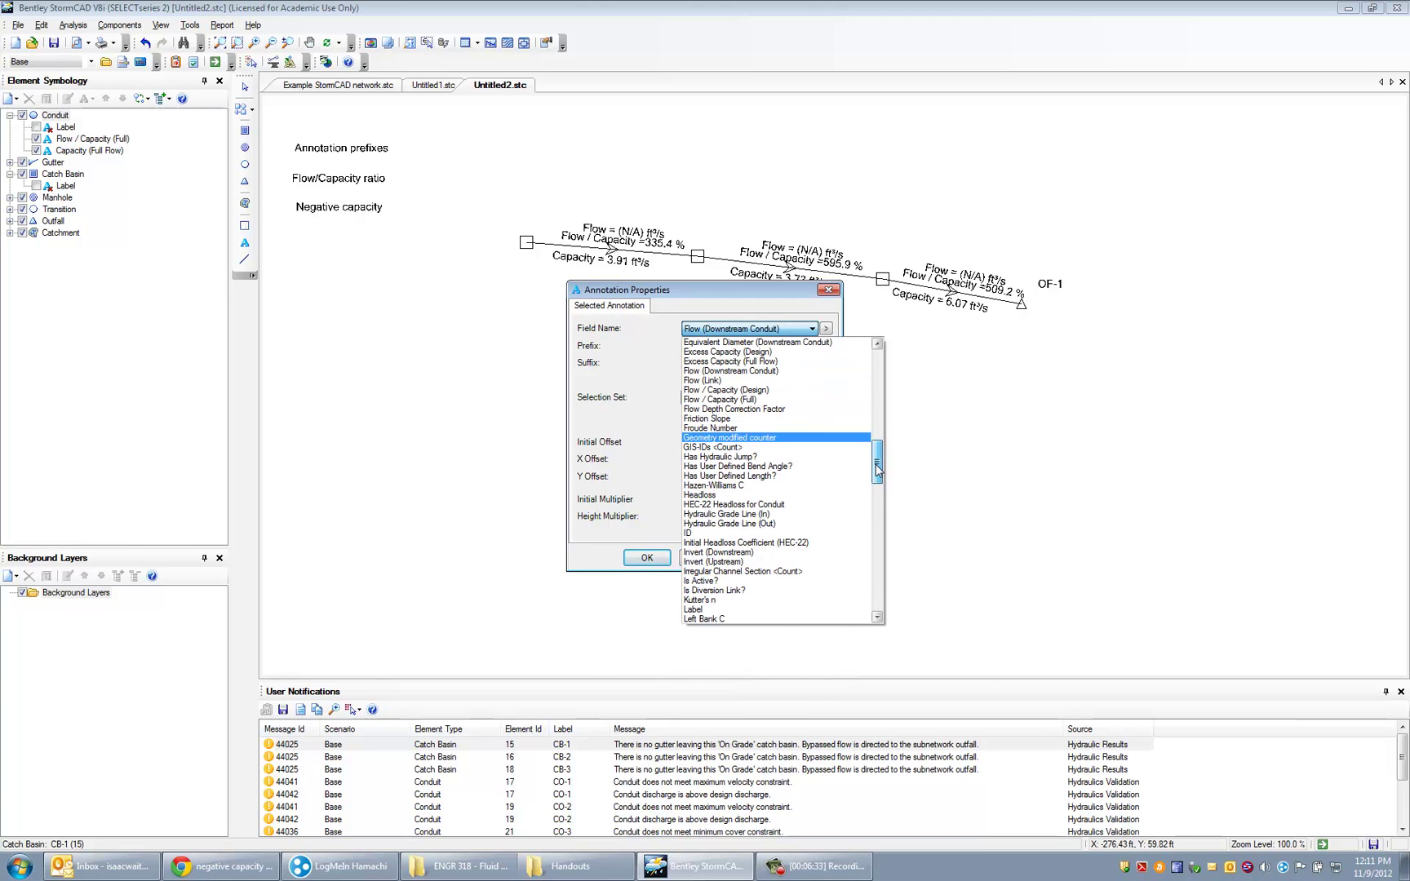
pyautogui.moveTo(878, 470); pyautogui.dragTo(887, 517)
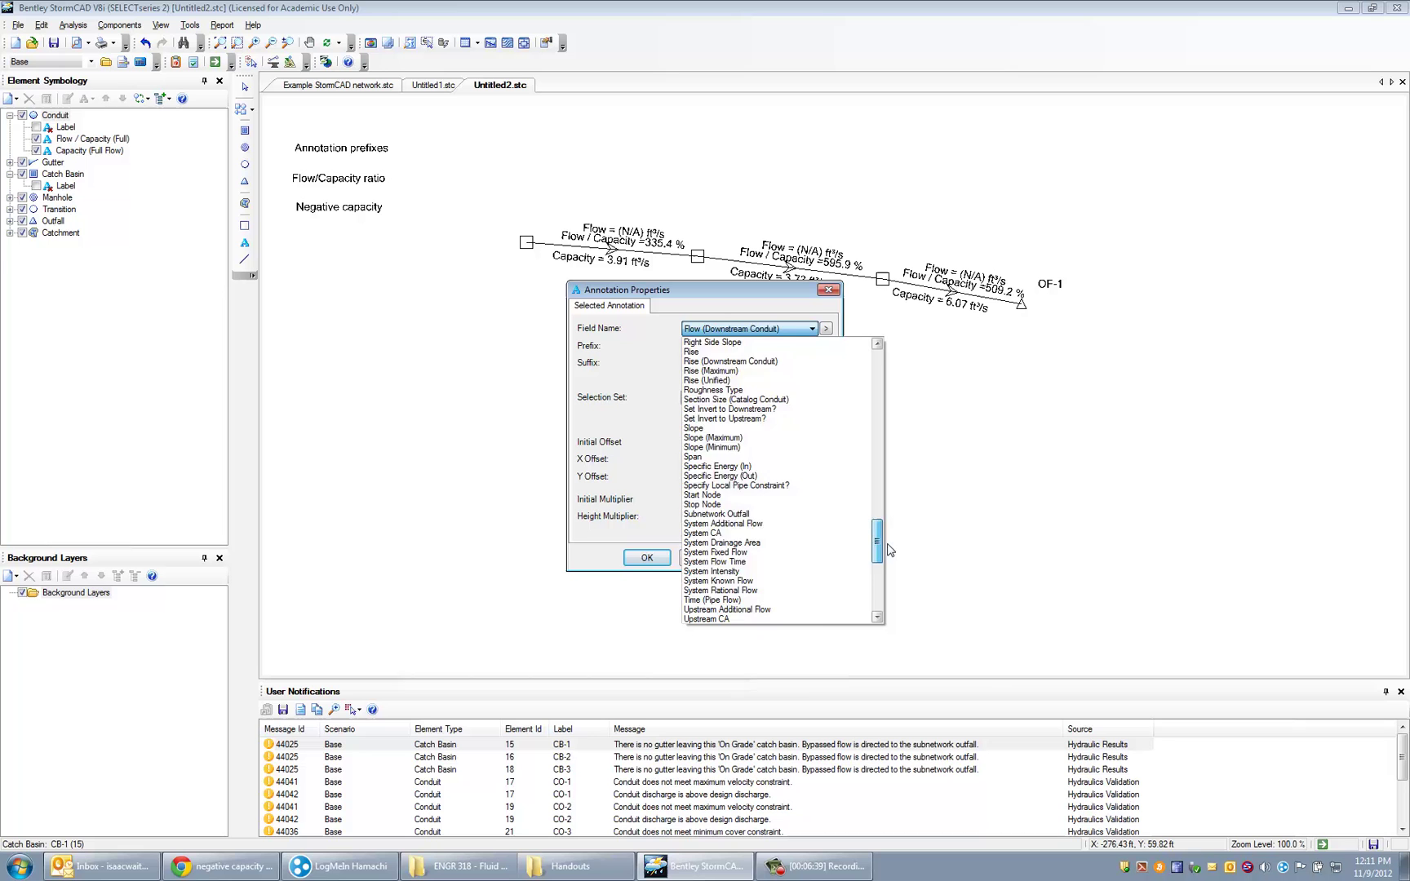
pyautogui.moveTo(889, 545); pyautogui.dragTo(889, 560)
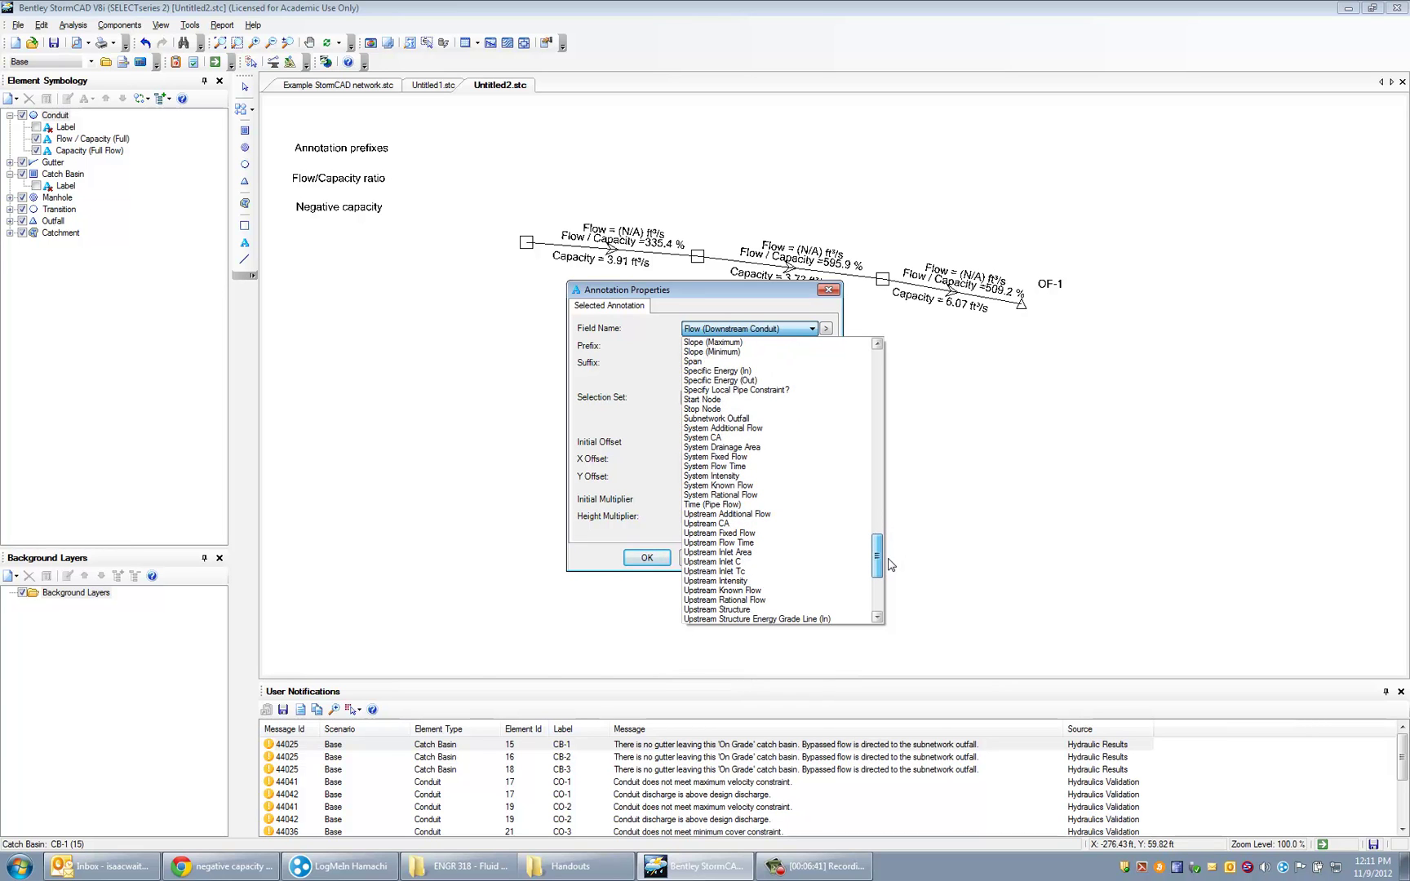
pyautogui.scroll(-3, 888, 567)
pyautogui.click(596, 559)
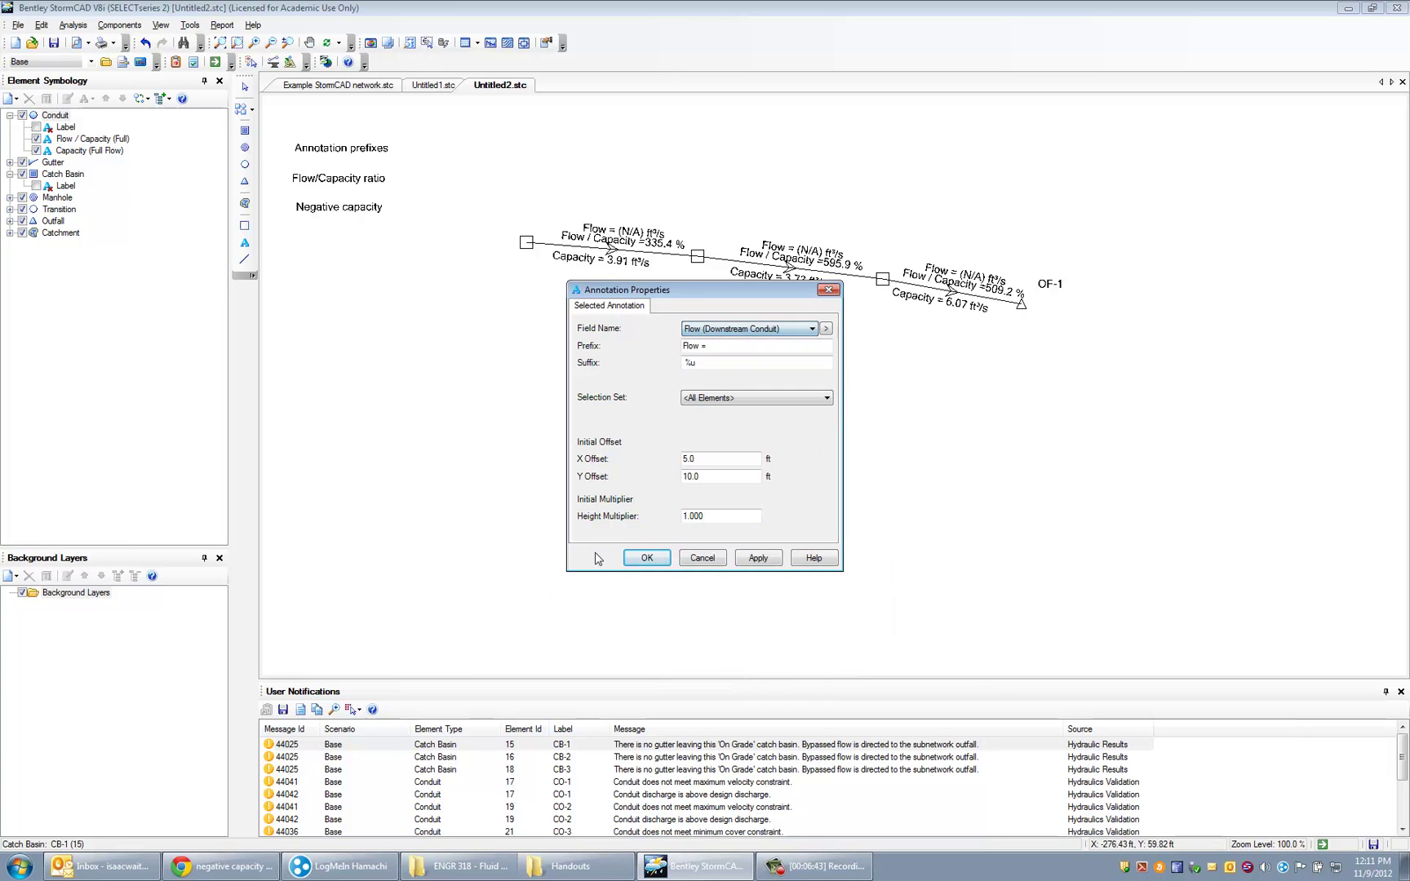
pyautogui.click(647, 558)
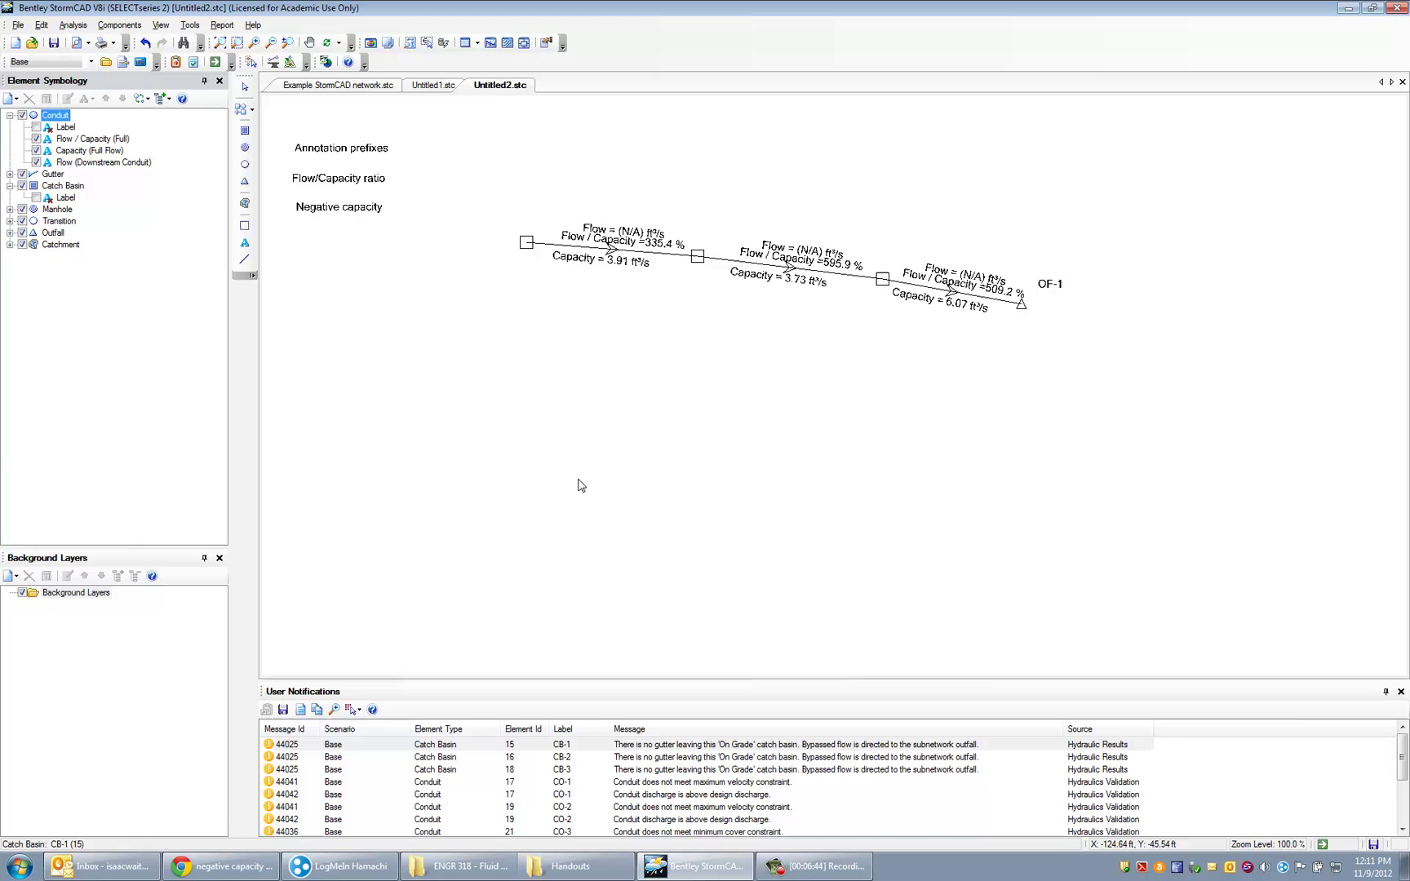
# Step: Hide the Flow / Capacity (Full) labels, check CB-1's properties, and open the FlexTables list
pyautogui.click(36, 139)
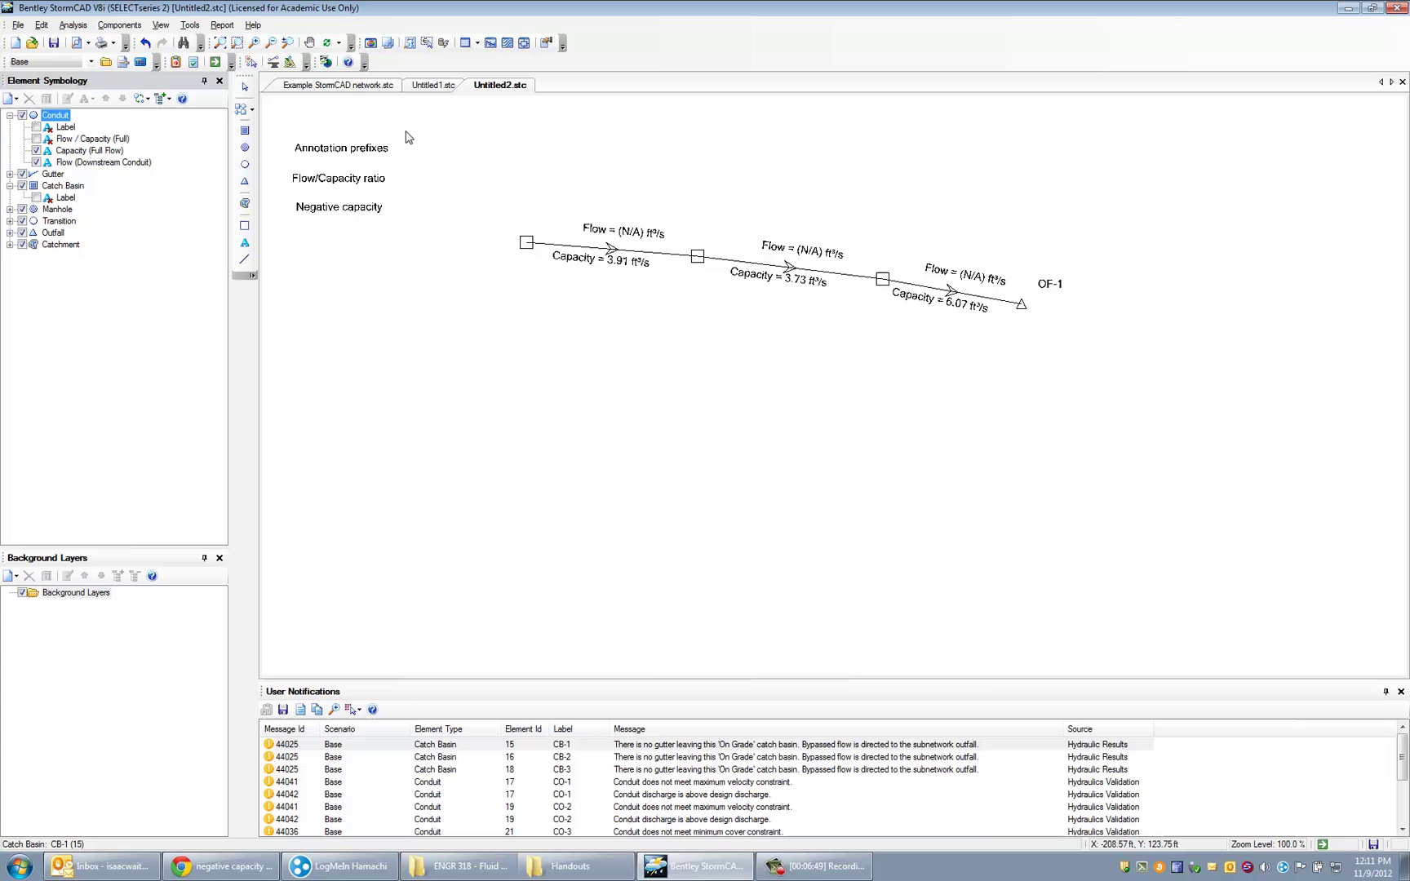
pyautogui.doubleClick(527, 243)
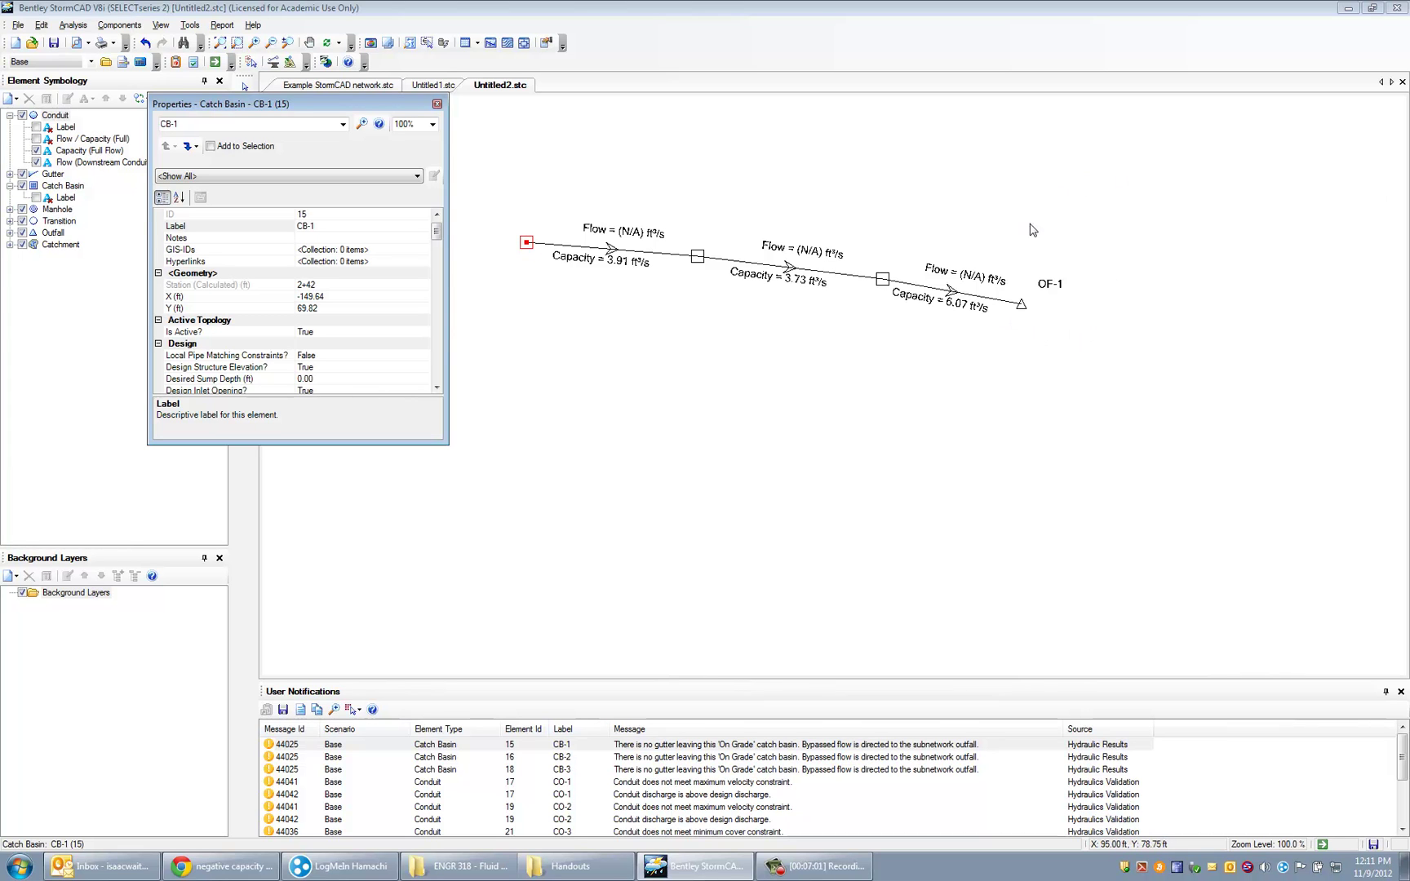
pyautogui.click(437, 105)
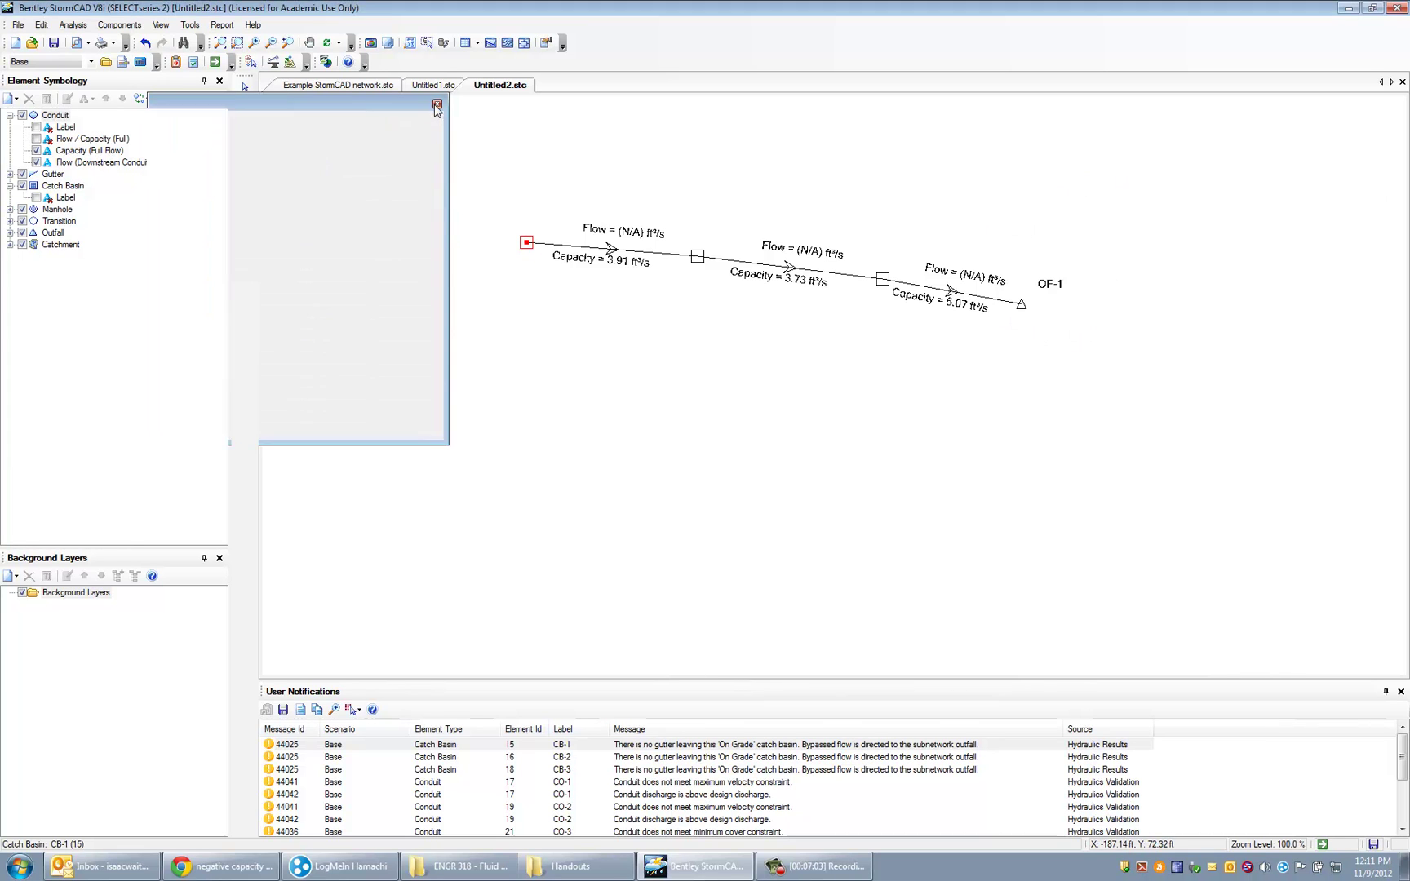
pyautogui.click(475, 43)
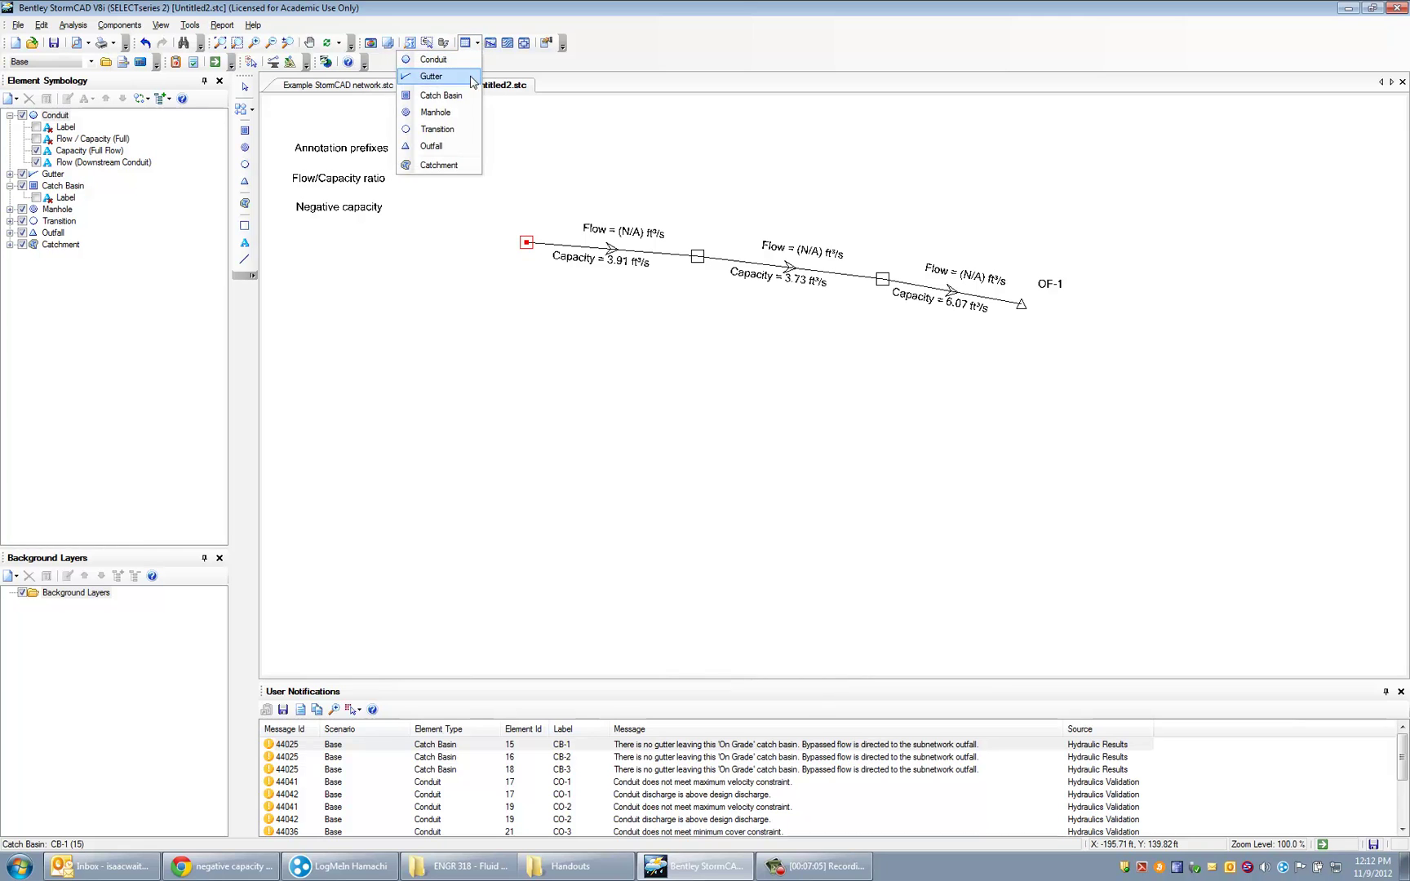
# Step: Open the Catch Basin table and swap Flow (Downstream Conduit) labels for Flow / Capacity (Full)
pyautogui.click(441, 94)
pyautogui.moveTo(529, 433); pyautogui.dragTo(911, 409)
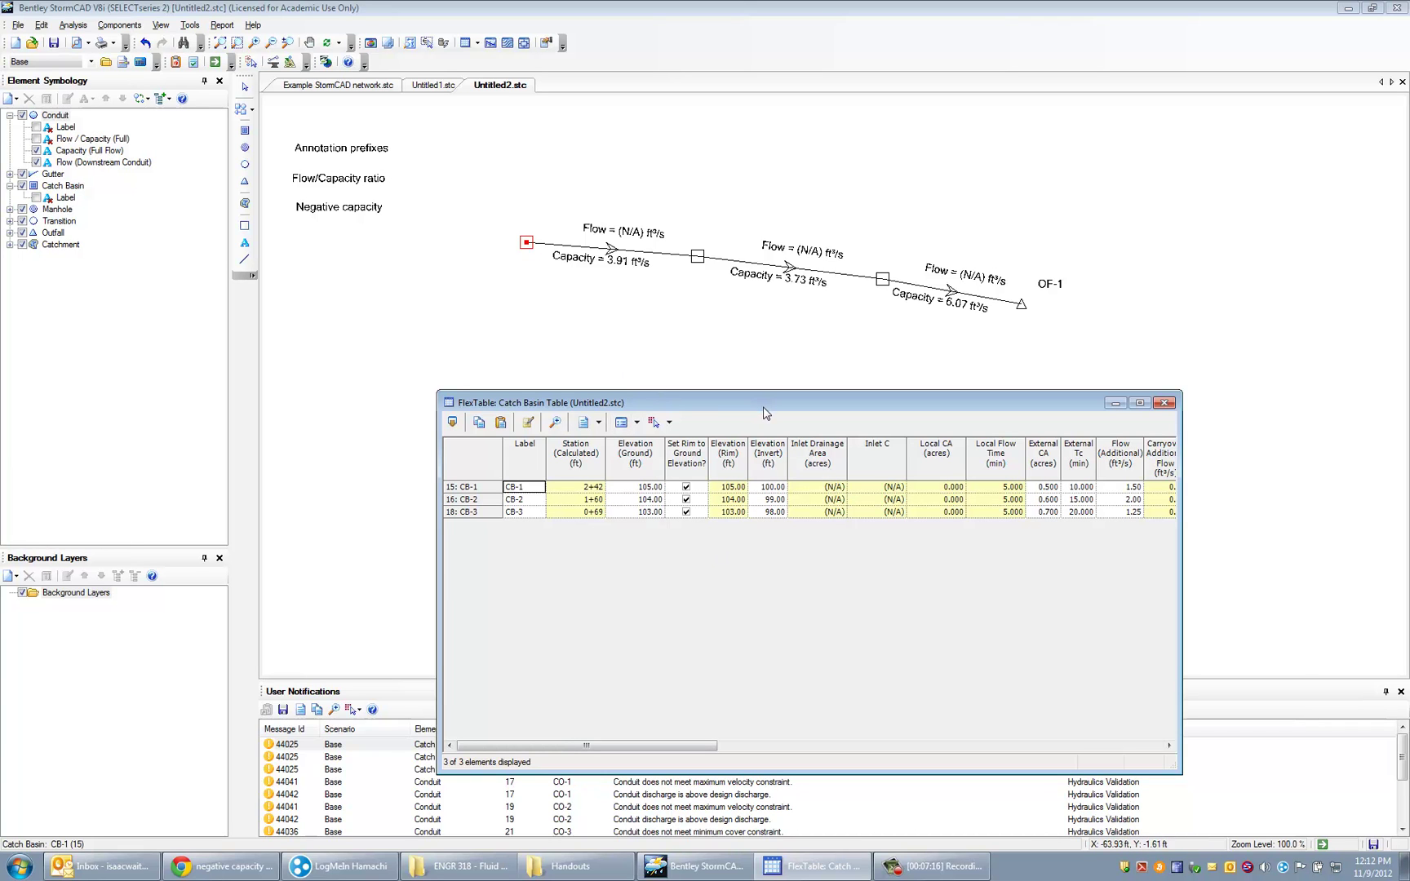
pyautogui.click(36, 139)
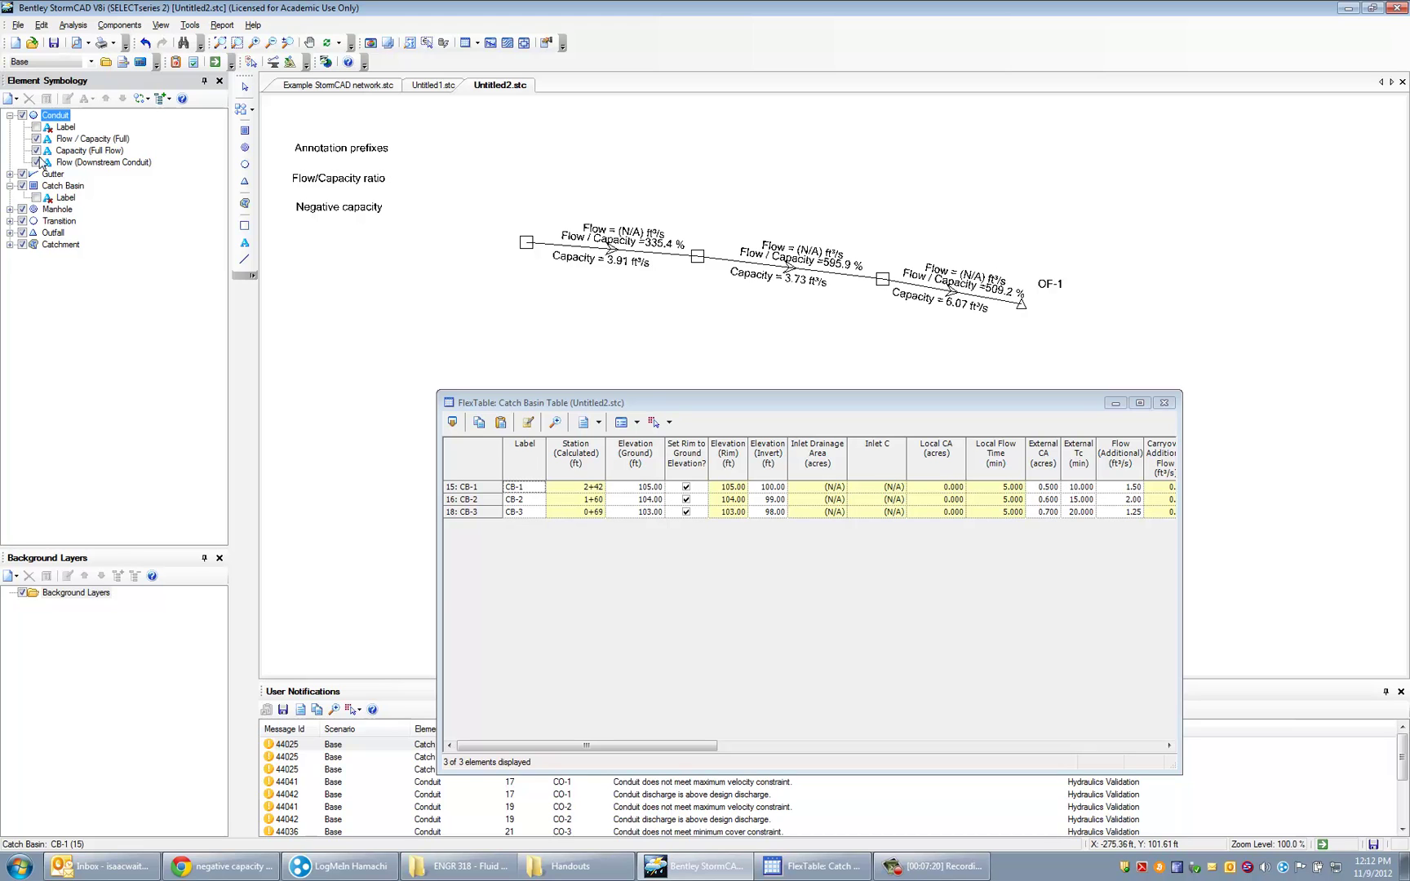
pyautogui.click(37, 162)
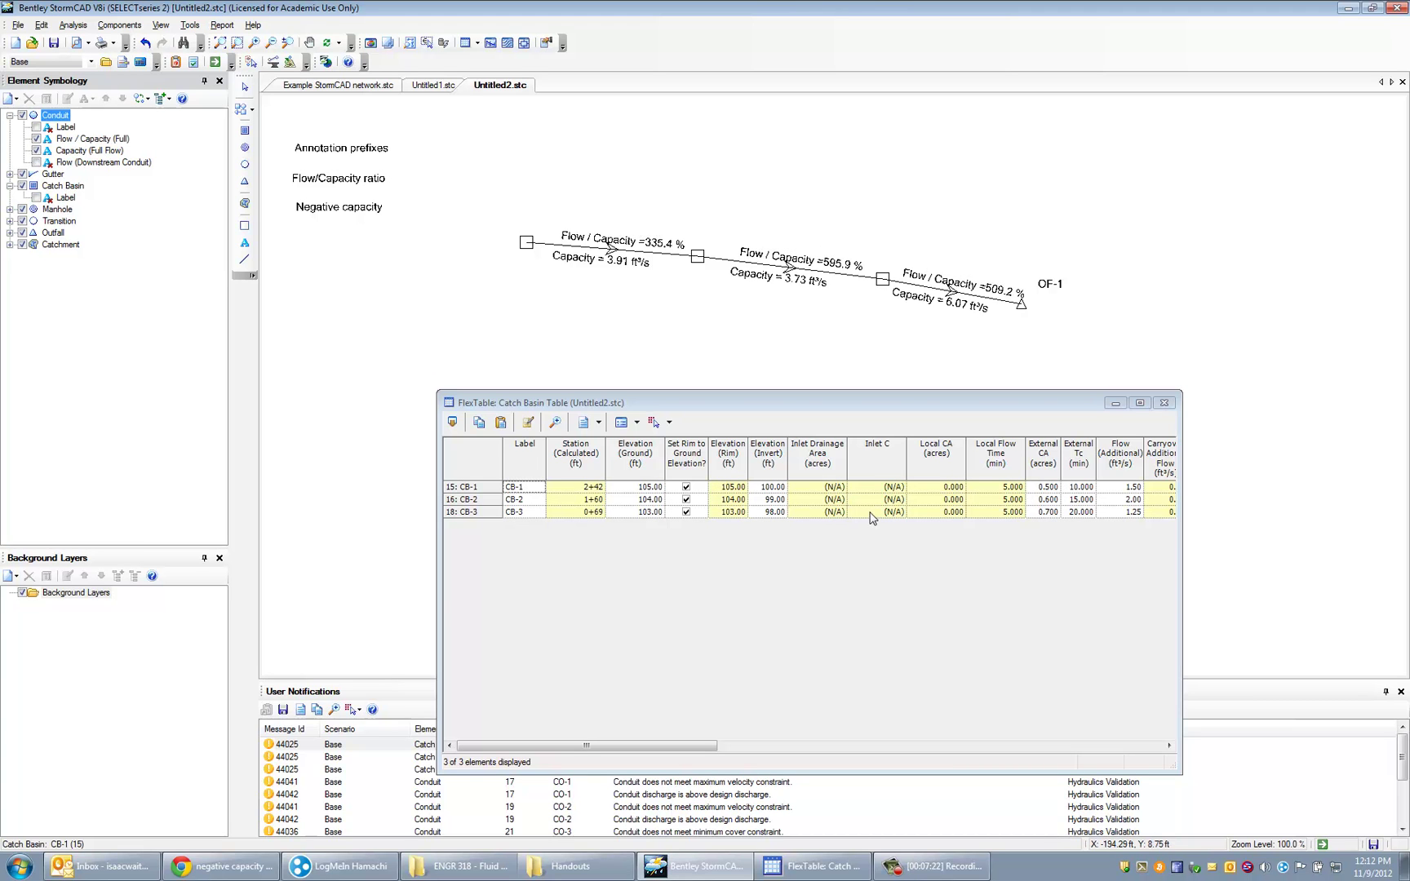
# Step: Set CB-1's invert elevation to 98.5 ft and close the table
pyautogui.click(771, 487)
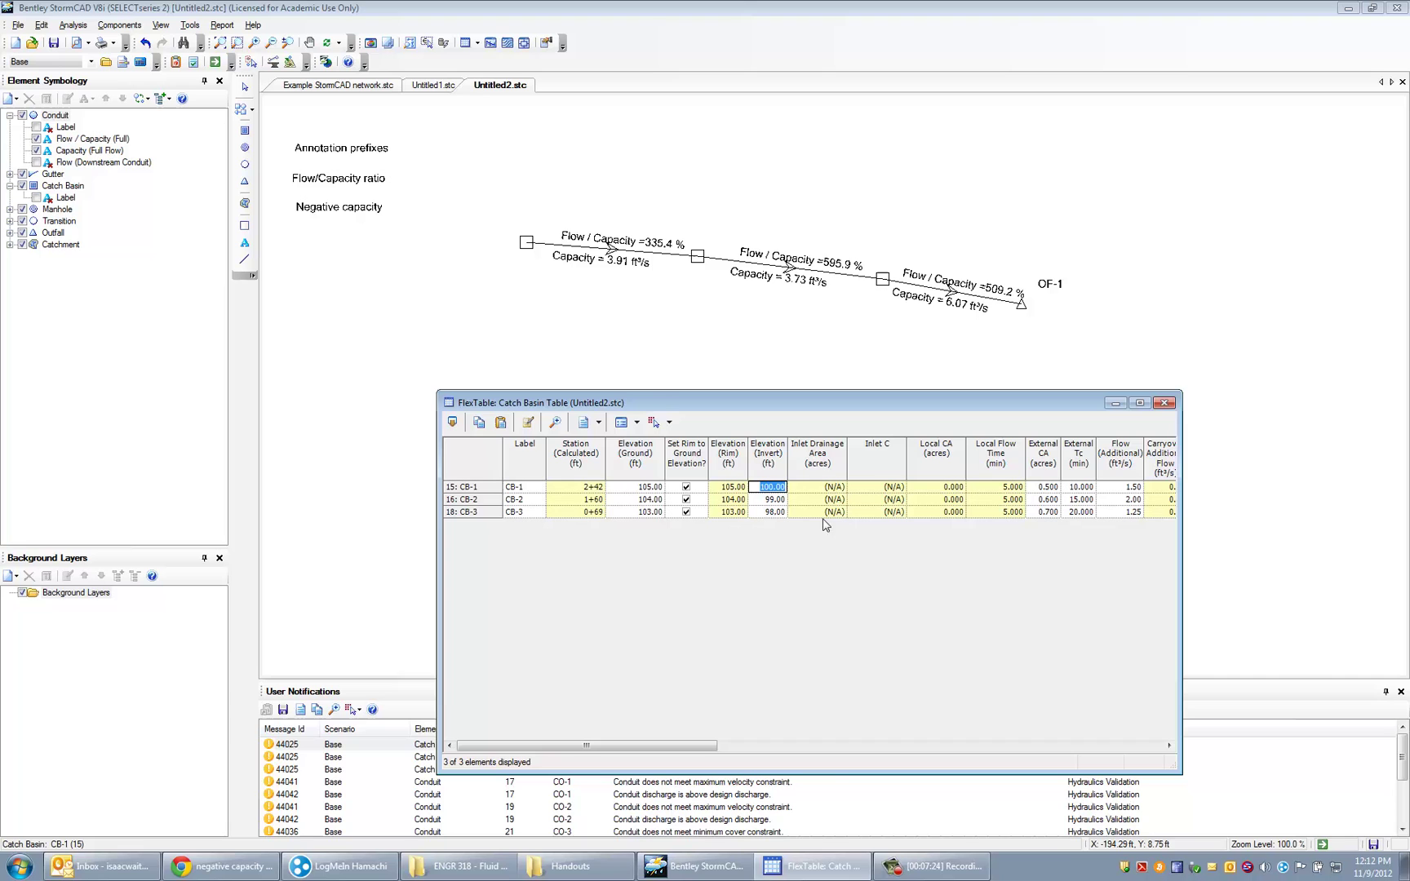
pyautogui.write('98.5')
pyautogui.click(777, 501)
pyautogui.click(1165, 404)
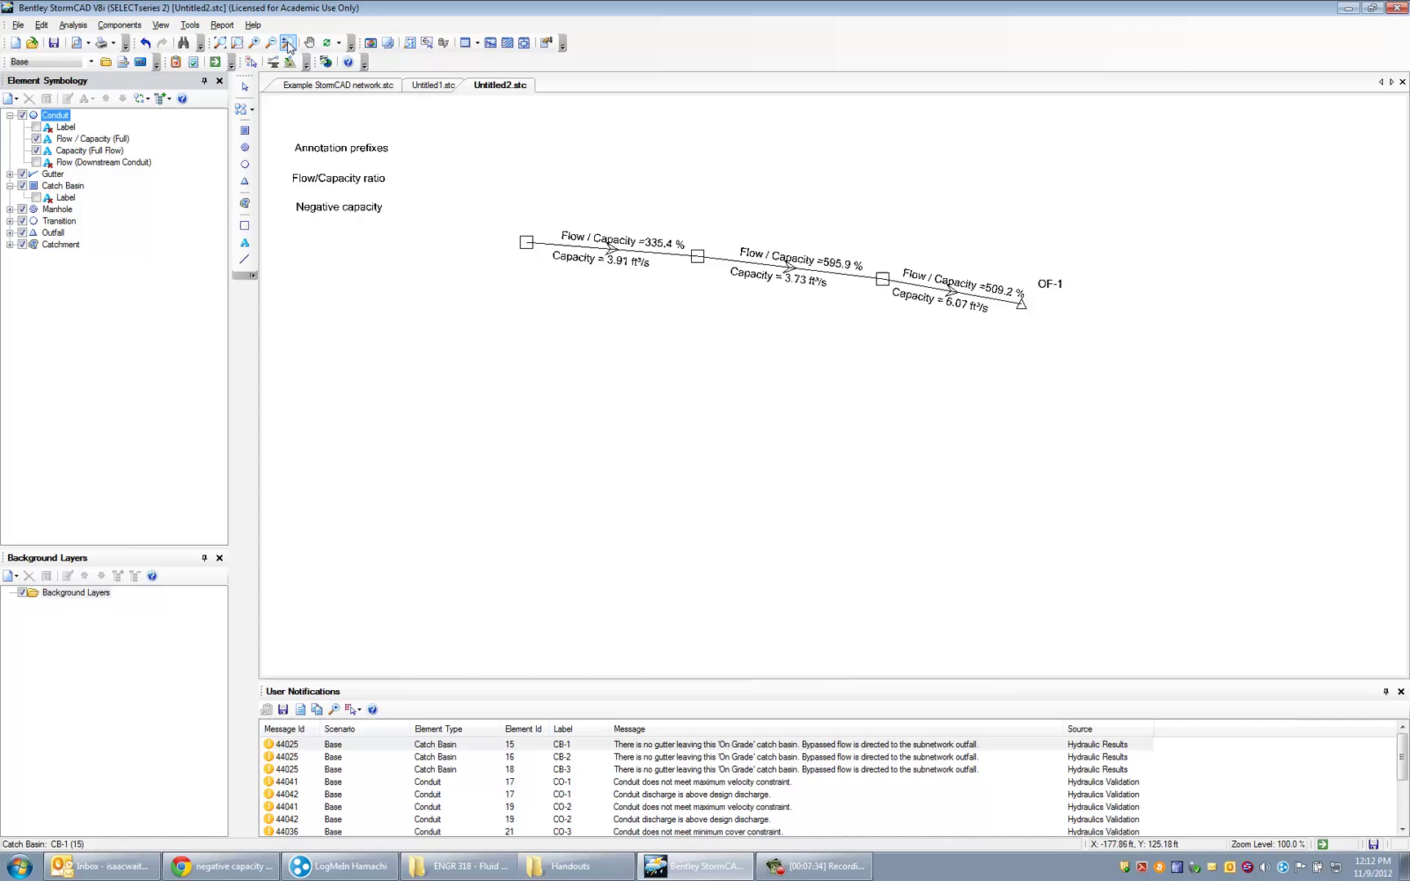
# Step: Recompute the network and dismiss the Calculation Executive Summary
pyautogui.click(215, 63)
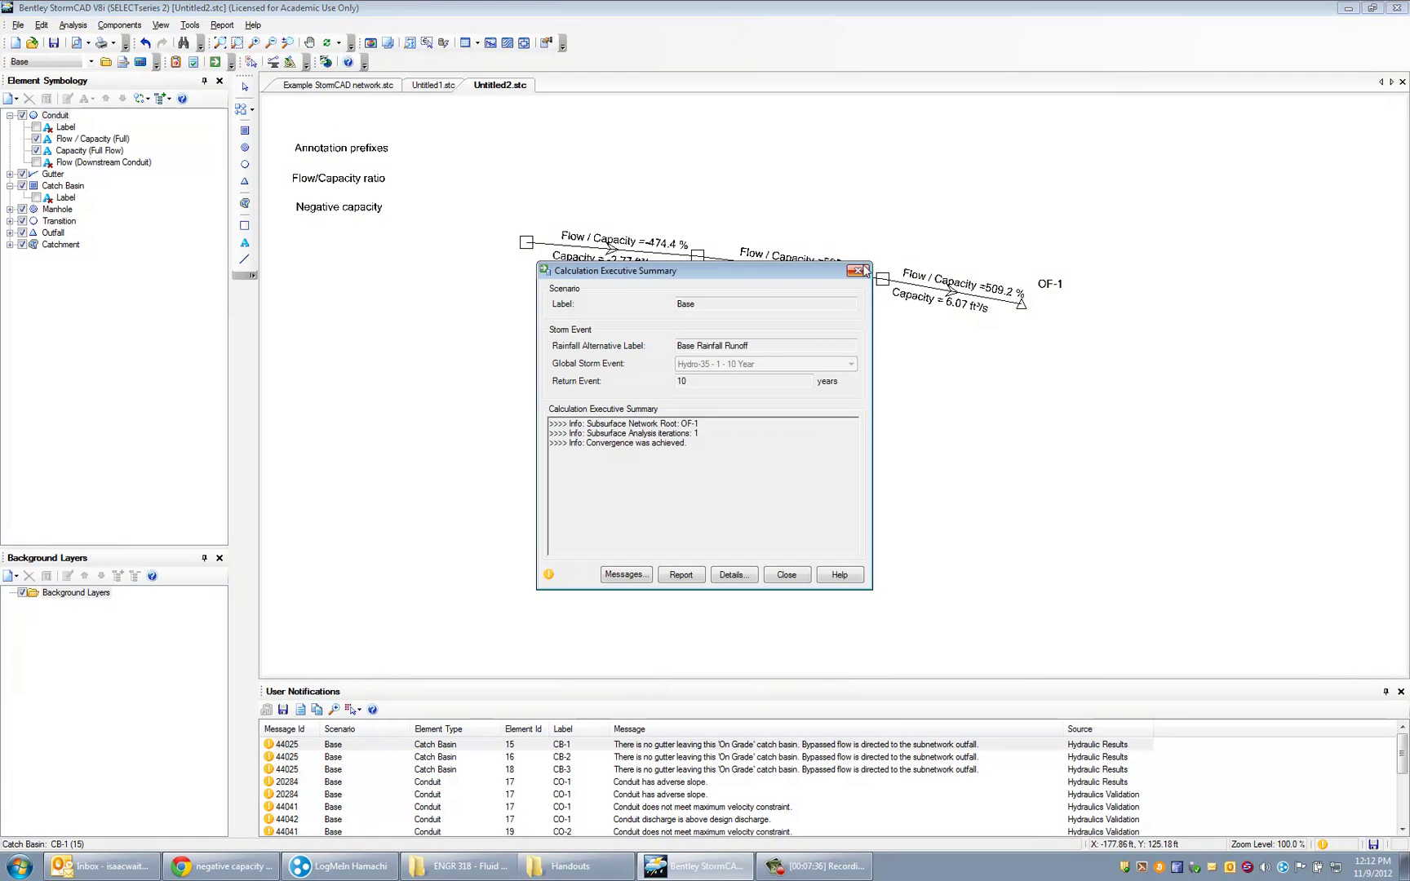
pyautogui.click(867, 269)
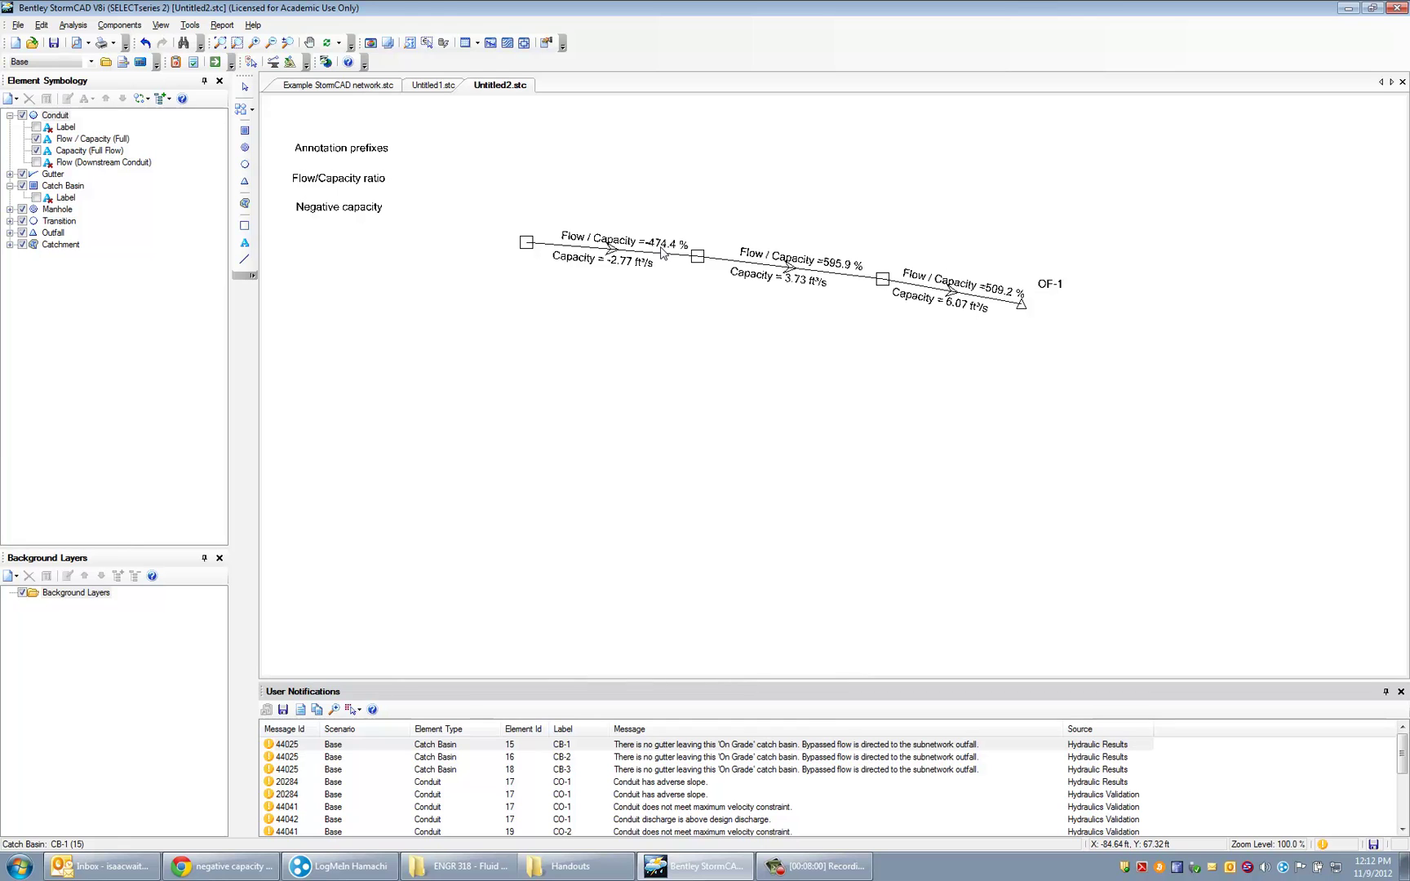
# Step: Switch to the Example StormCAD network.stc drawing
pyautogui.click(341, 86)
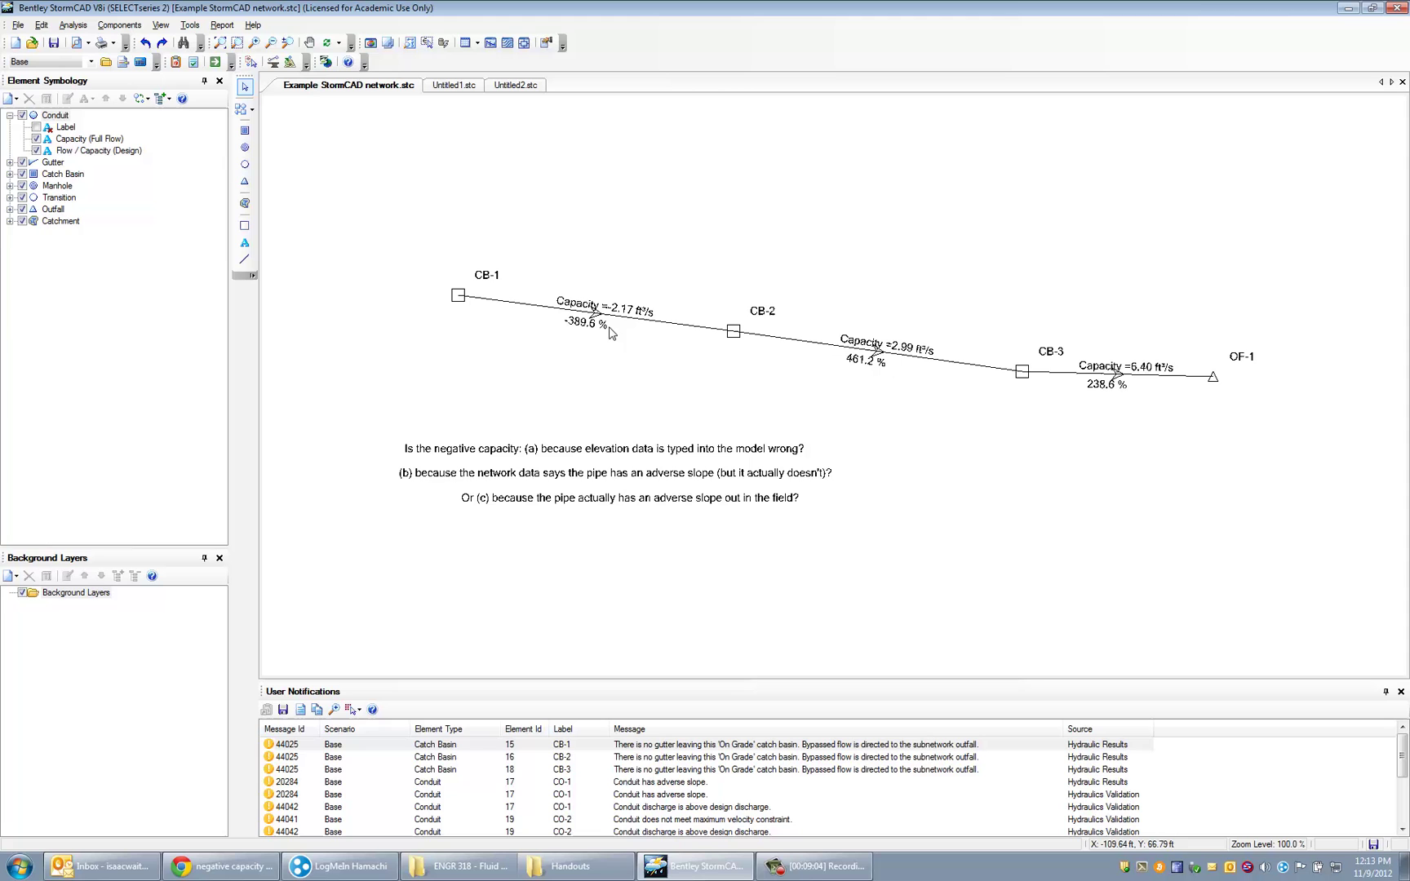
# Step: Return to Untitled2.stc and select the Flow/Capacity ratio note
pyautogui.click(529, 85)
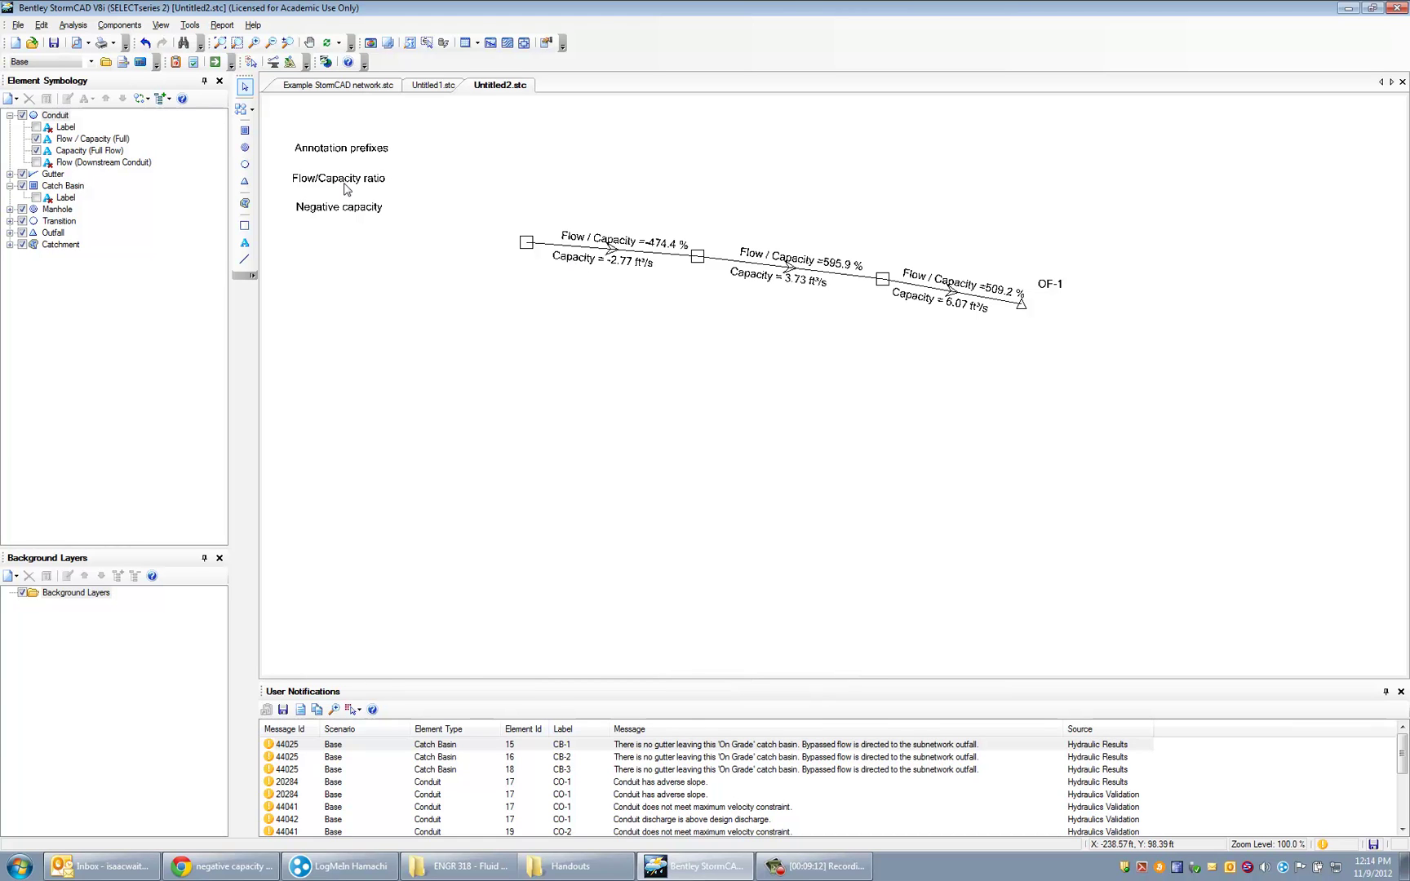
pyautogui.click(310, 185)
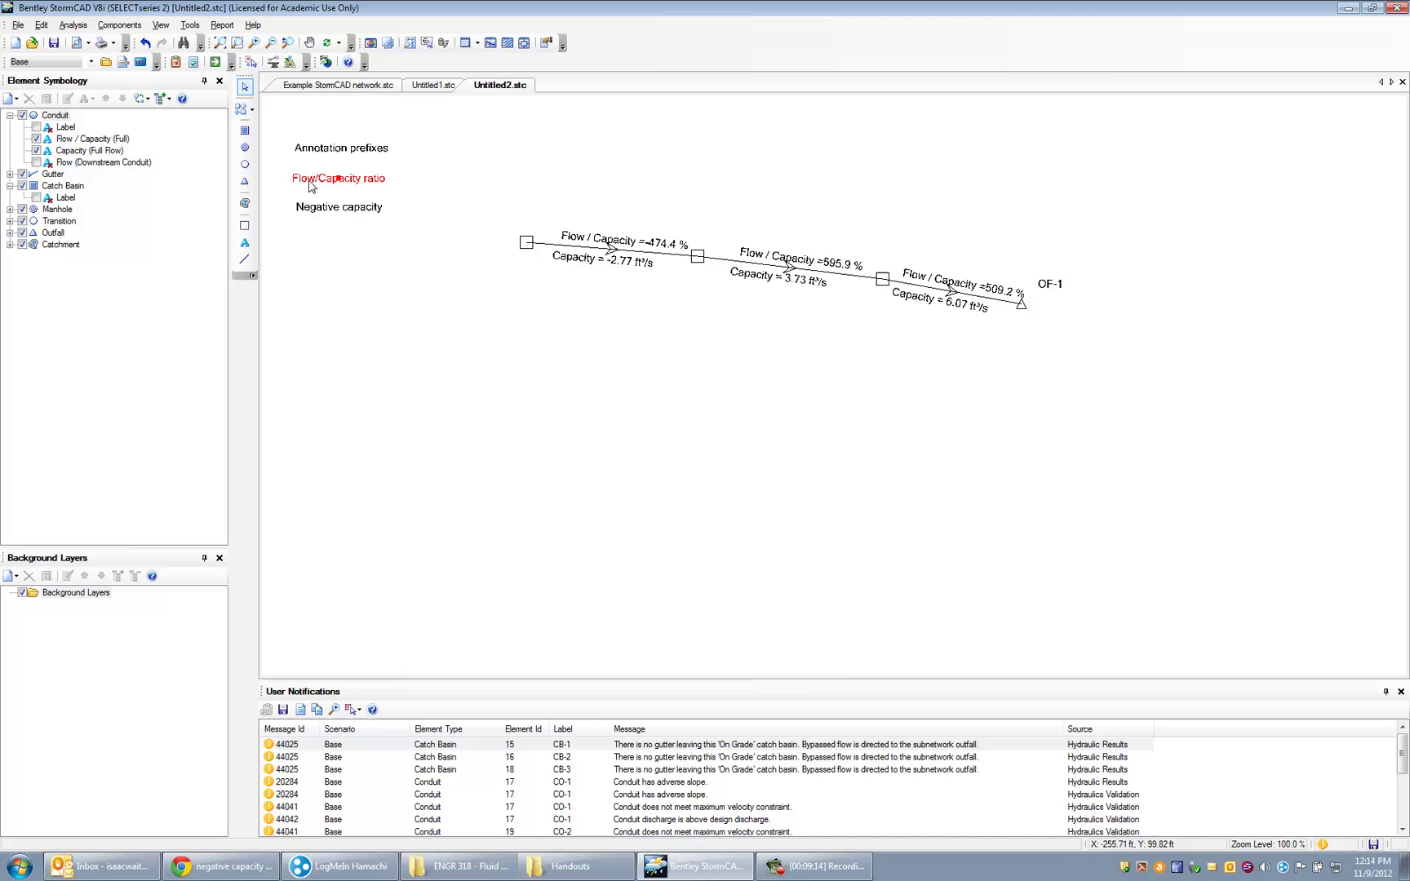